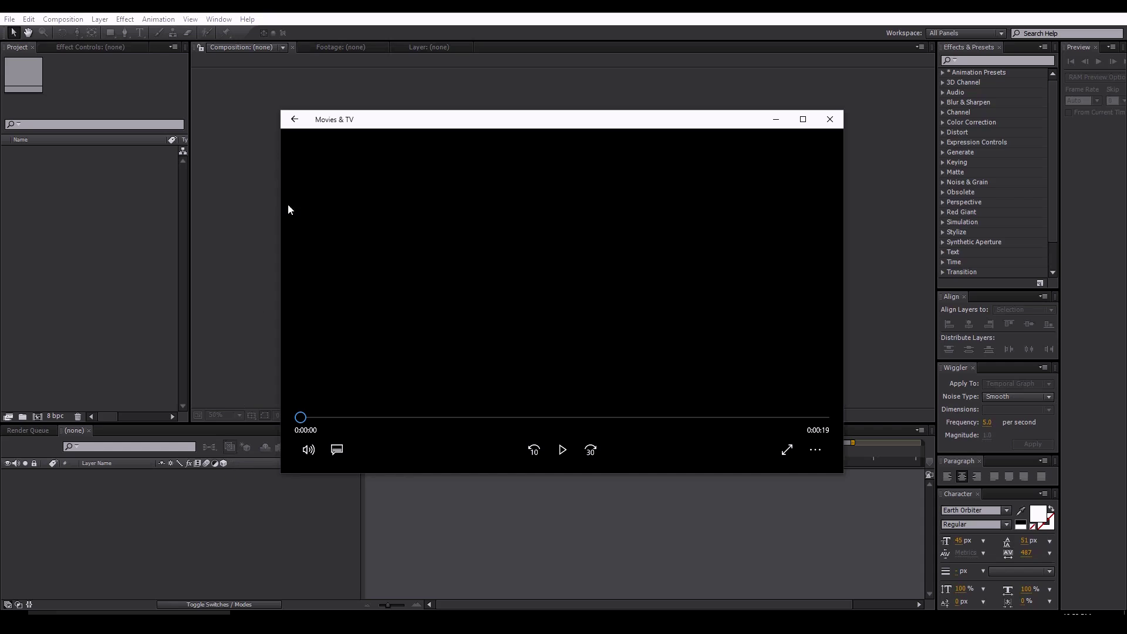
# Step: Move the Movies & TV player higher and play the FORM INTRO preview, pausing near the end
pyautogui.moveTo(509, 122); pyautogui.dragTo(500, 62)
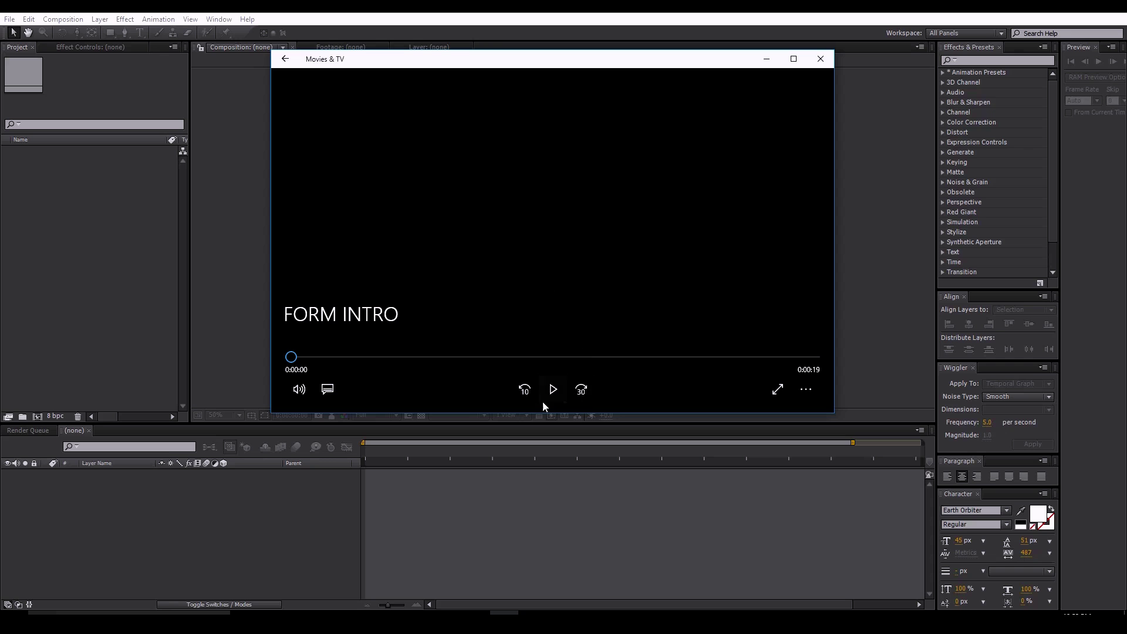
pyautogui.click(553, 391)
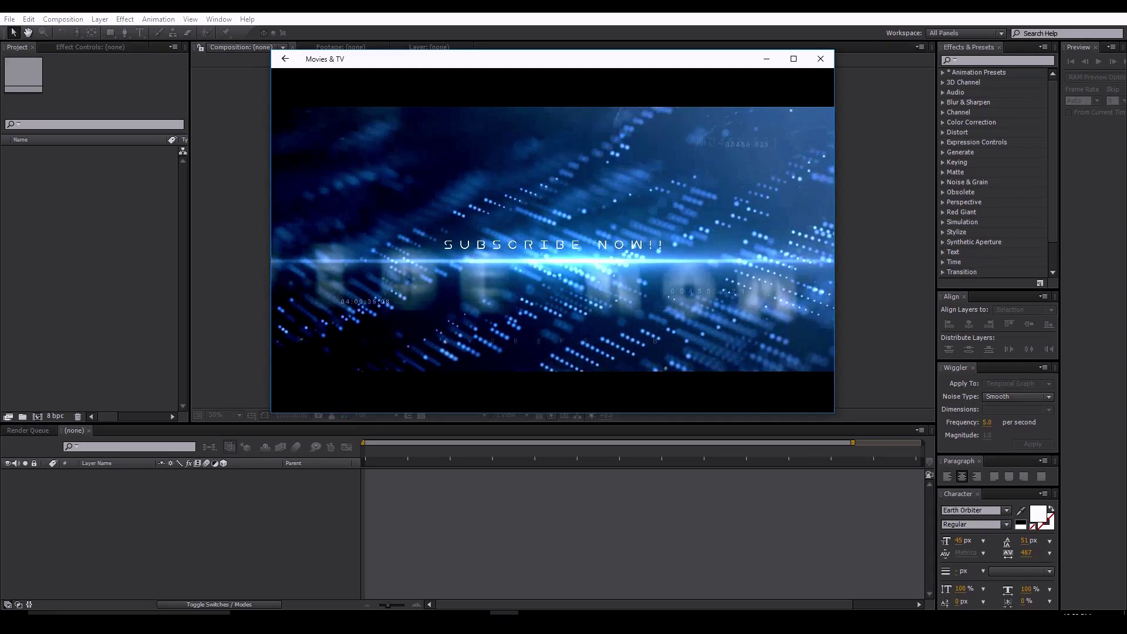
pyautogui.moveTo(552, 396)
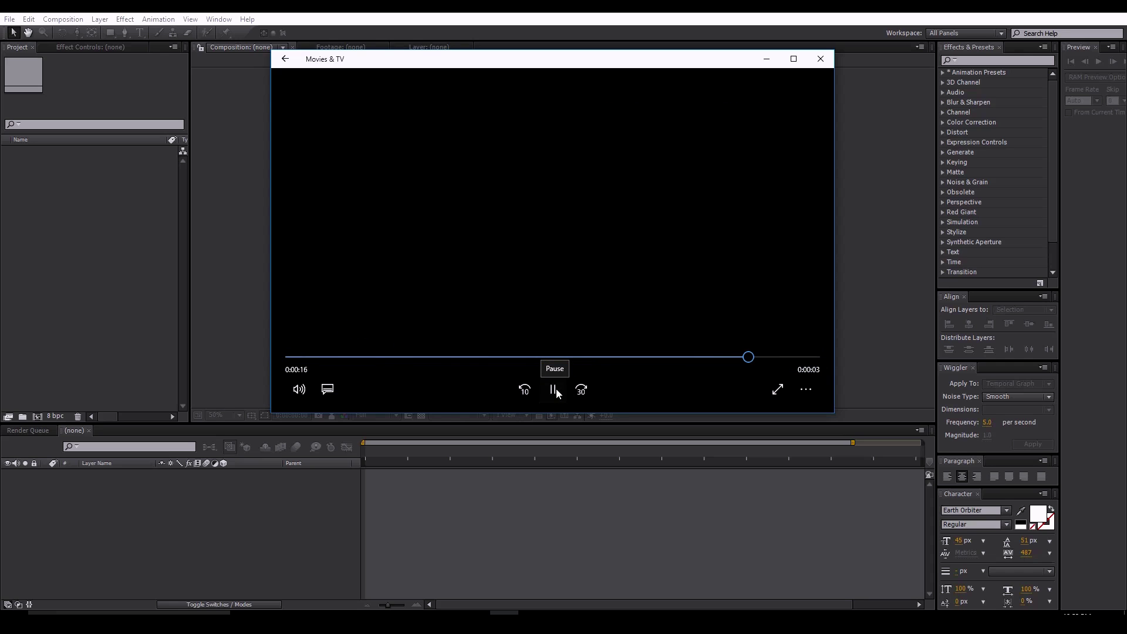
pyautogui.click(555, 390)
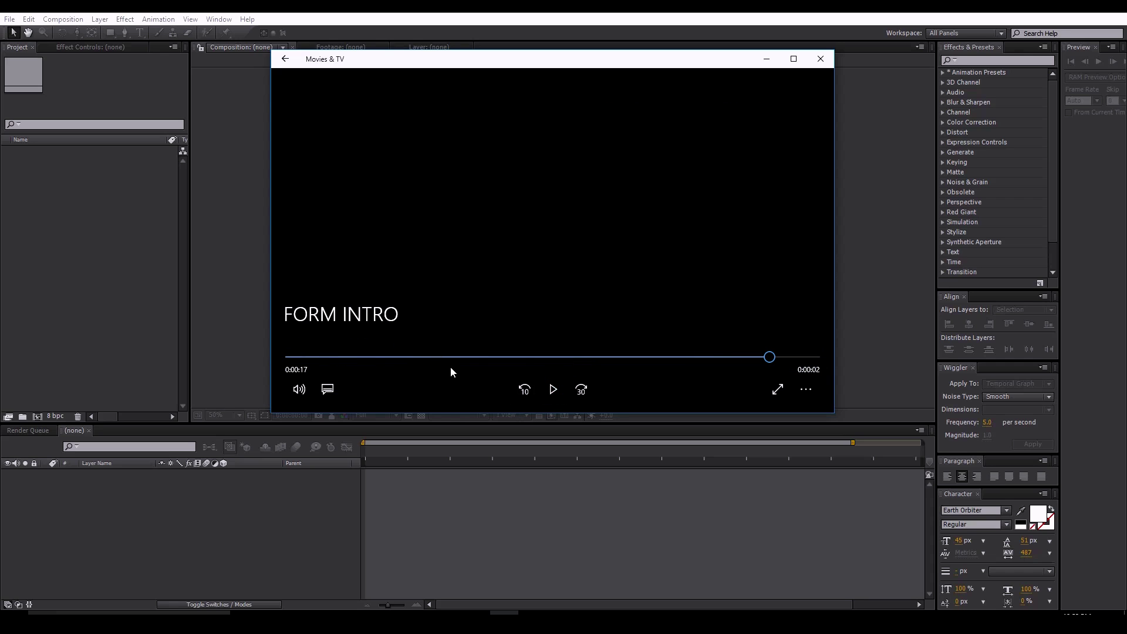
# Step: Close the video player and create a new composition named FORM
pyautogui.click(828, 58)
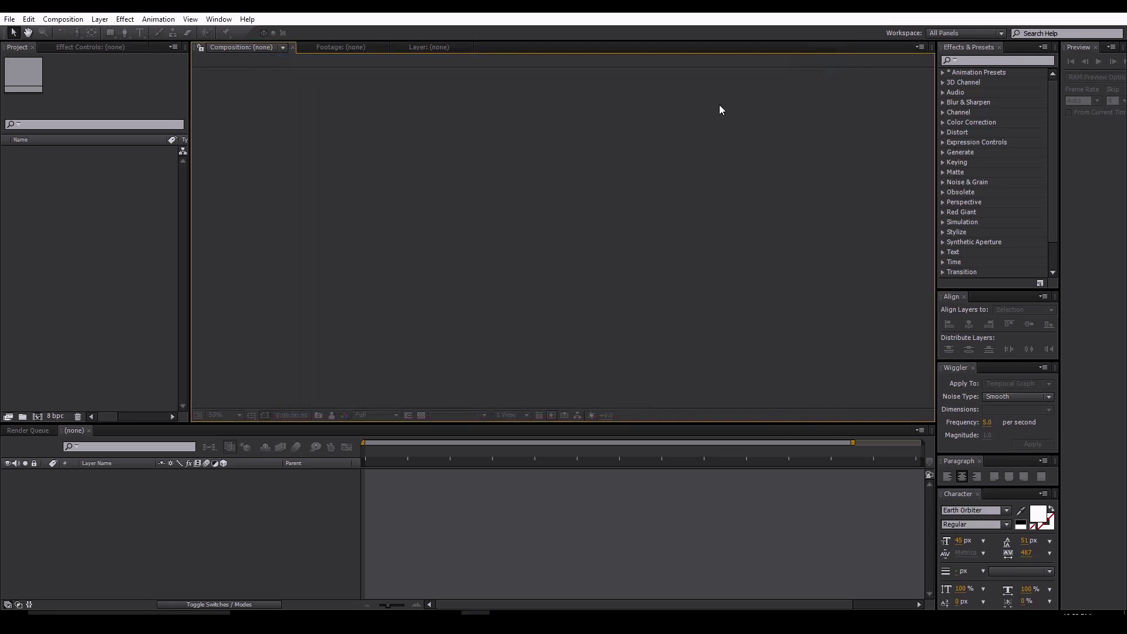
pyautogui.click(62, 20)
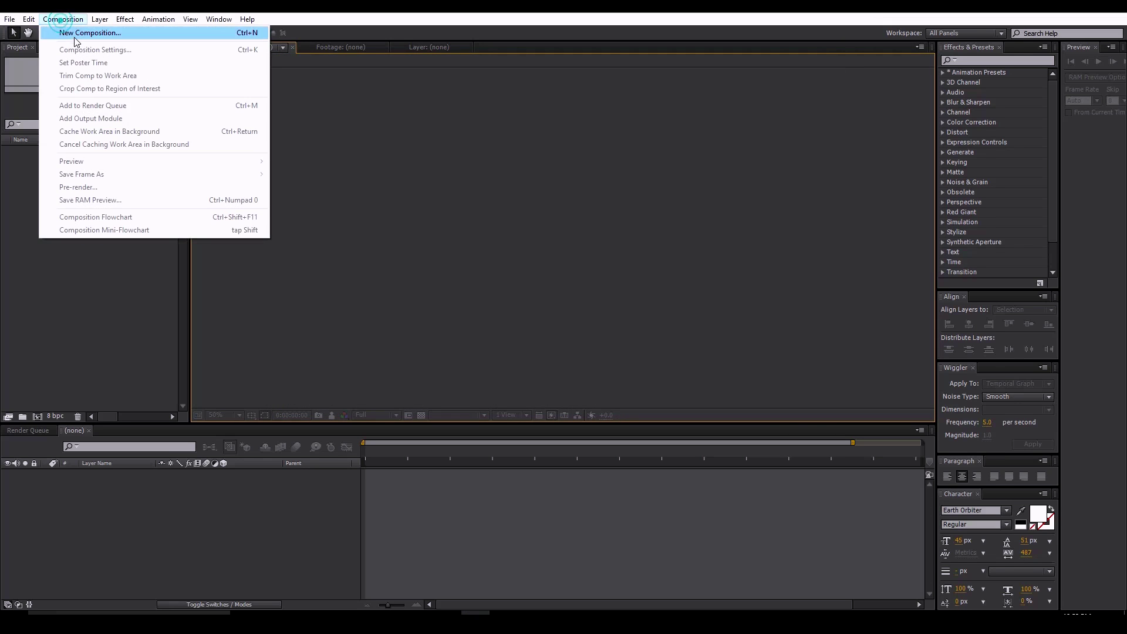
pyautogui.click(88, 33)
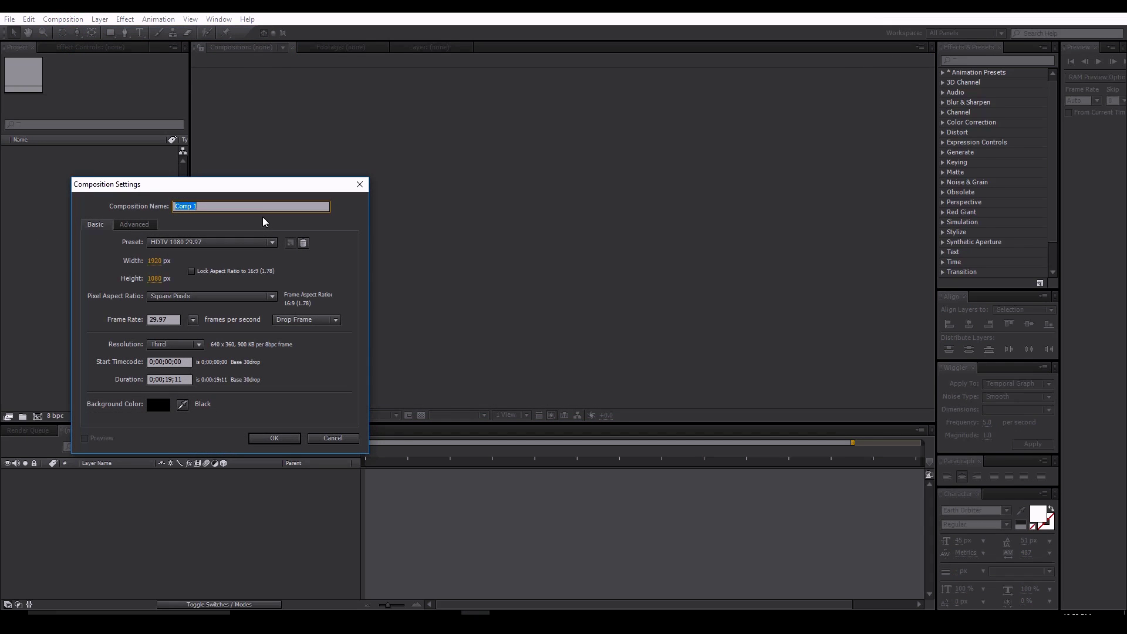
pyautogui.write('FORM')
pyautogui.press('Return')
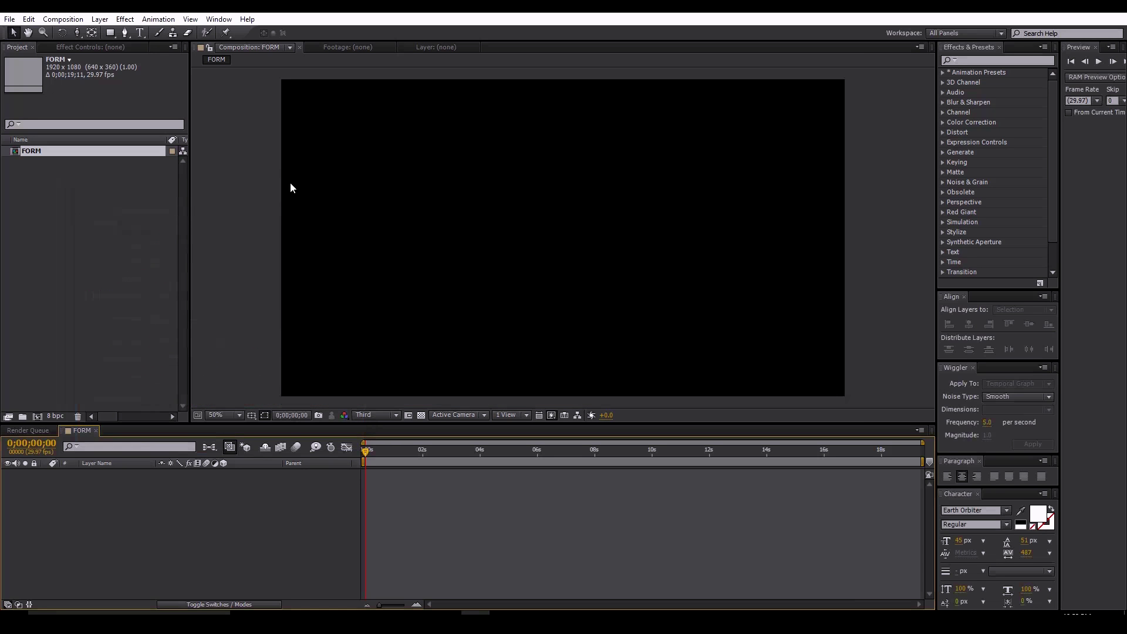
# Step: Add a new solid layer named Form to the composition
pyautogui.rightClick(157, 512)
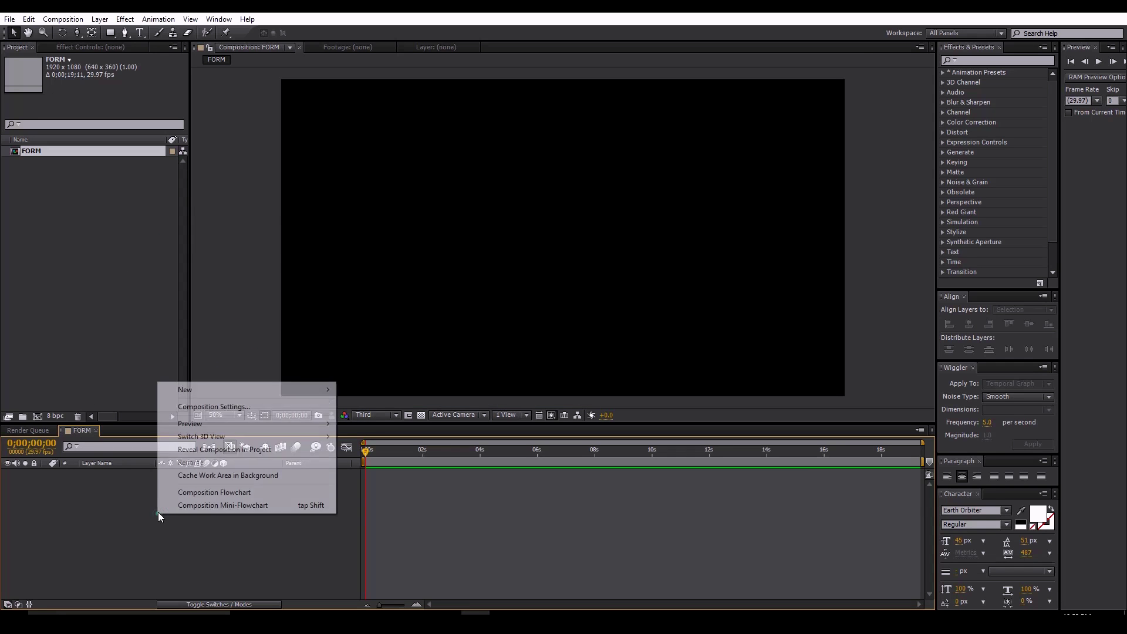
pyautogui.moveTo(196, 386)
pyautogui.click(395, 417)
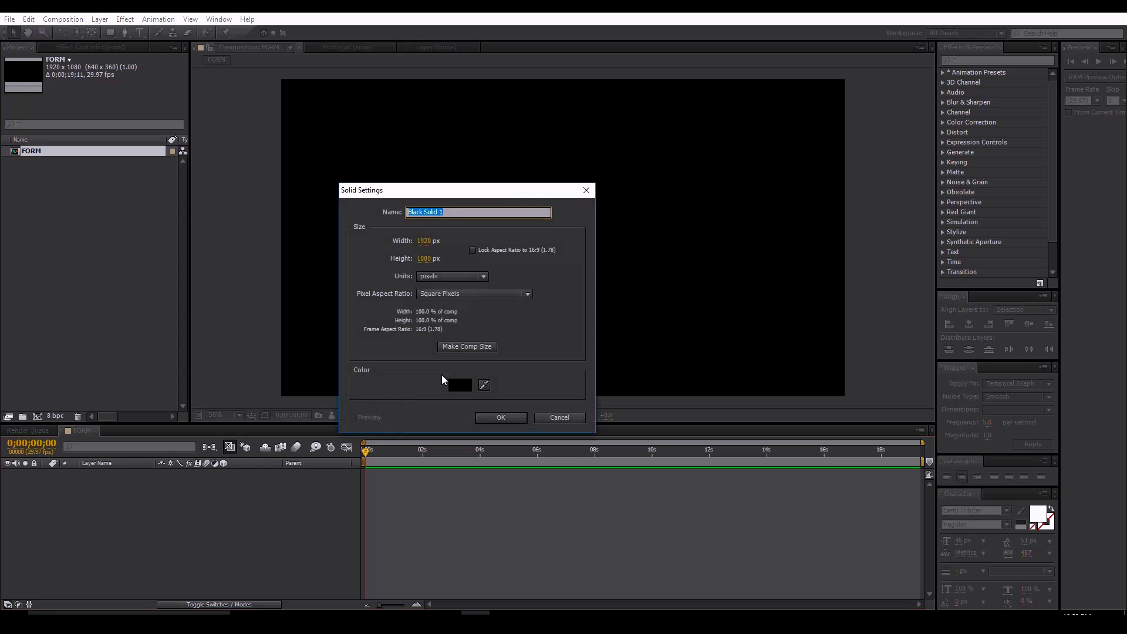
pyautogui.write('Form')
pyautogui.press('Return')
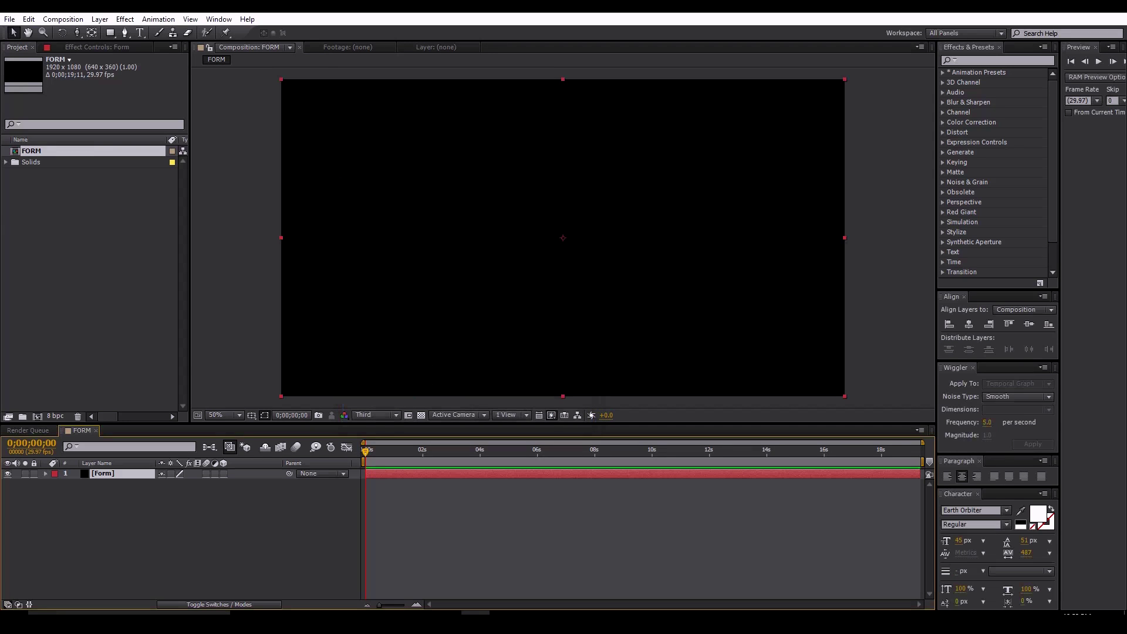
# Step: Apply the Trapcode Form effect to the Form solid
pyautogui.click(126, 20)
pyautogui.moveTo(181, 335)
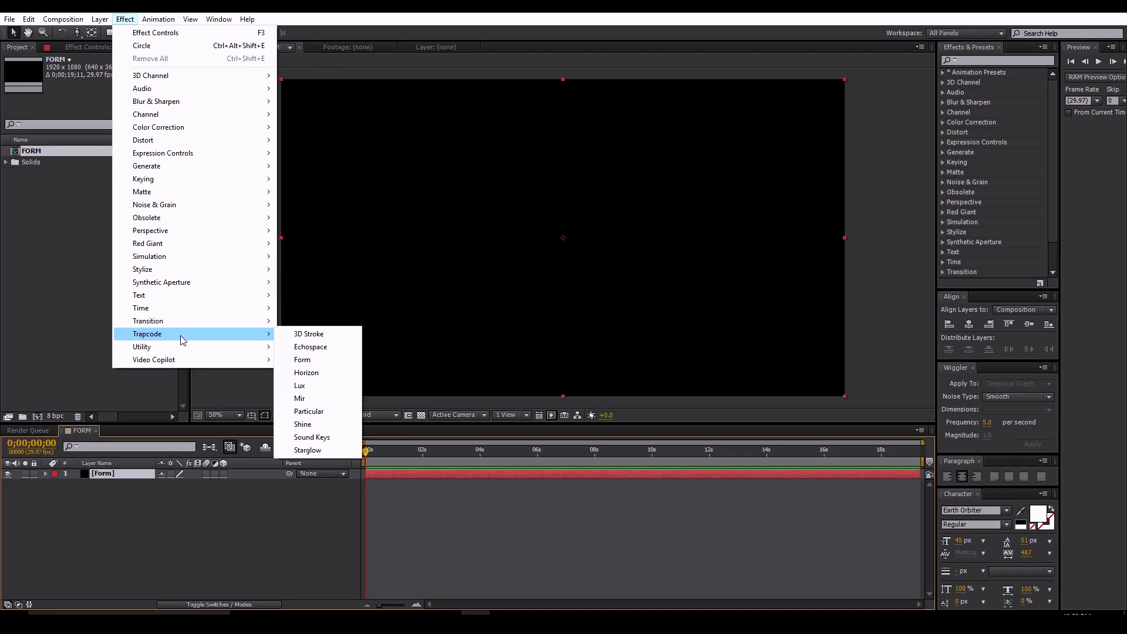
pyautogui.click(309, 360)
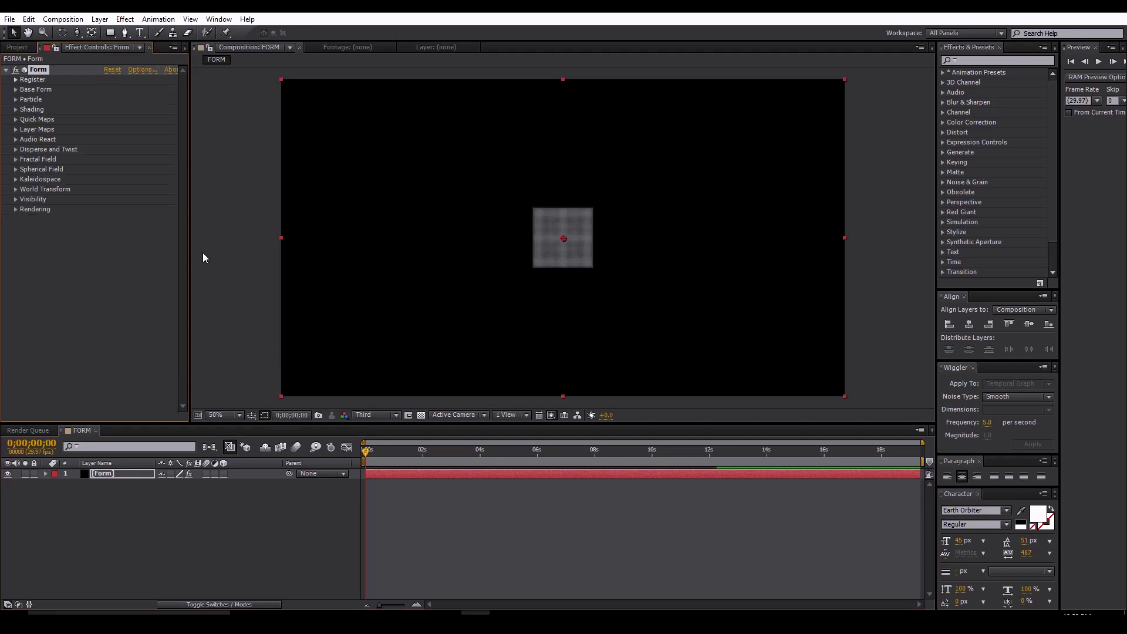
# Step: Widen Effect Controls and keep Box - Grid as Form's Base Form shape
pyautogui.moveTo(189, 248); pyautogui.dragTo(241, 249)
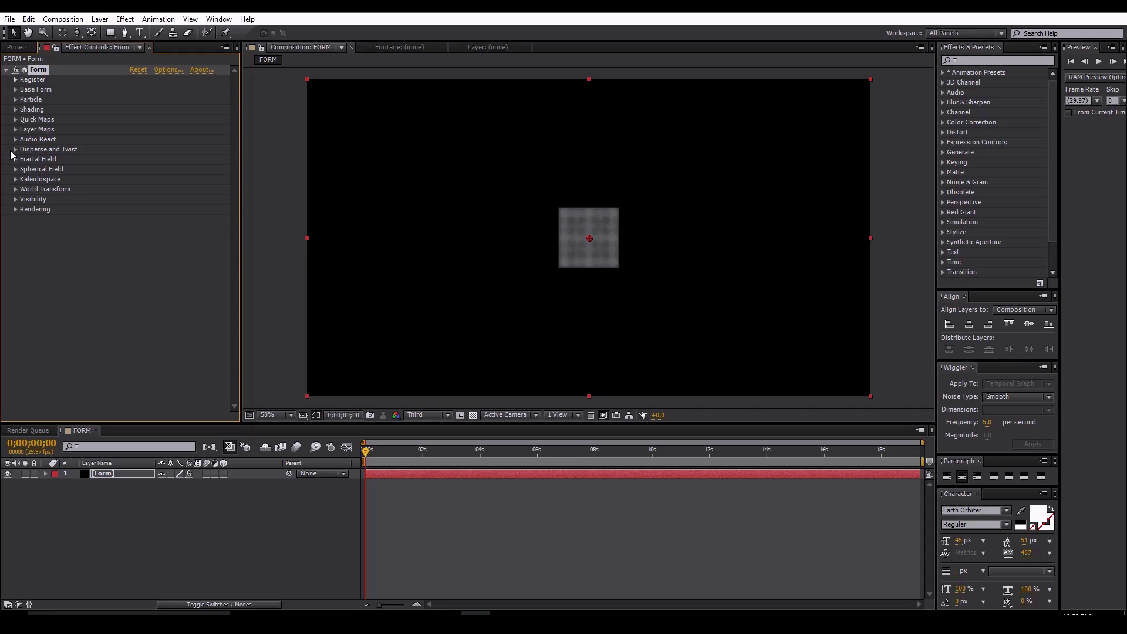
pyautogui.click(16, 89)
pyautogui.click(168, 100)
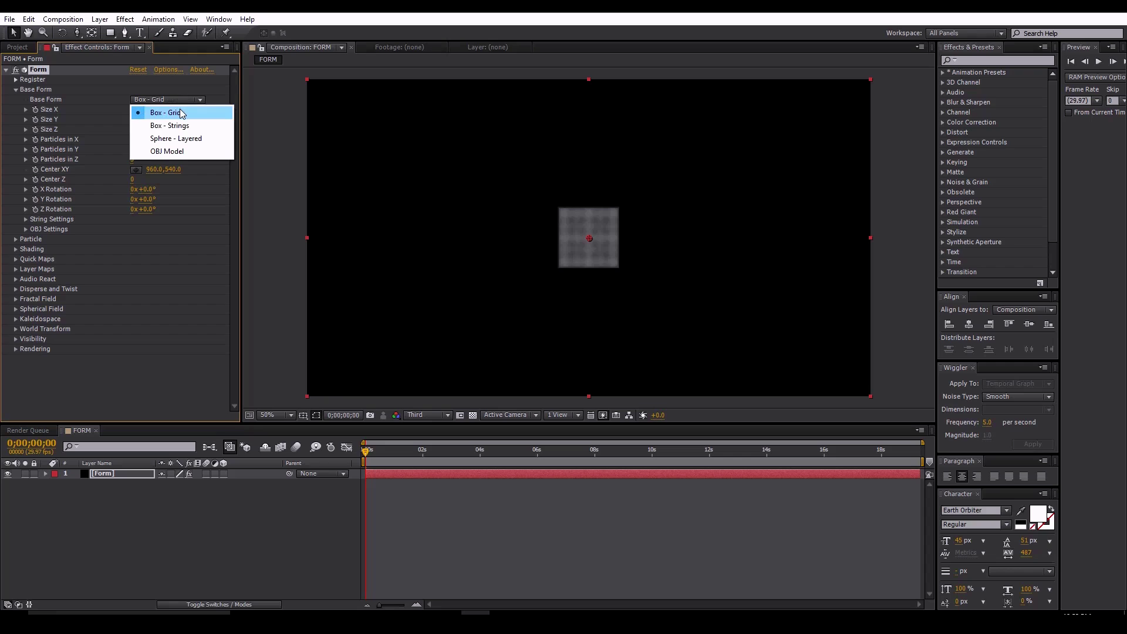
pyautogui.click(179, 113)
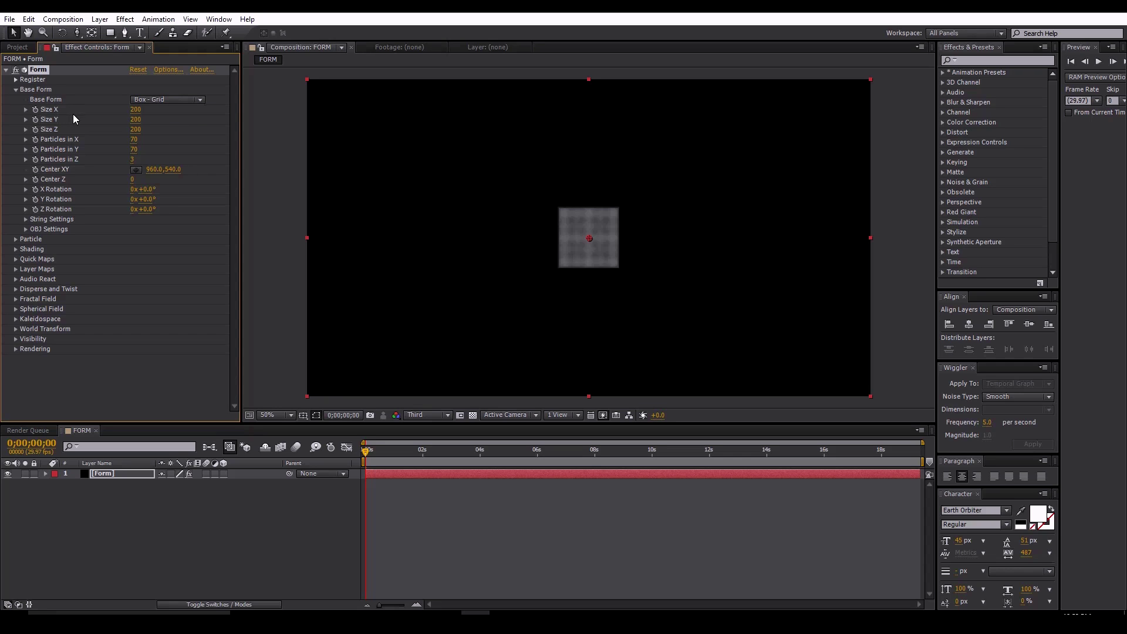
# Step: Set the Base Form Size X to 1650, after trying 1920 and 1590
pyautogui.click(136, 110)
pyautogui.write('1920')
pyautogui.press('Return')
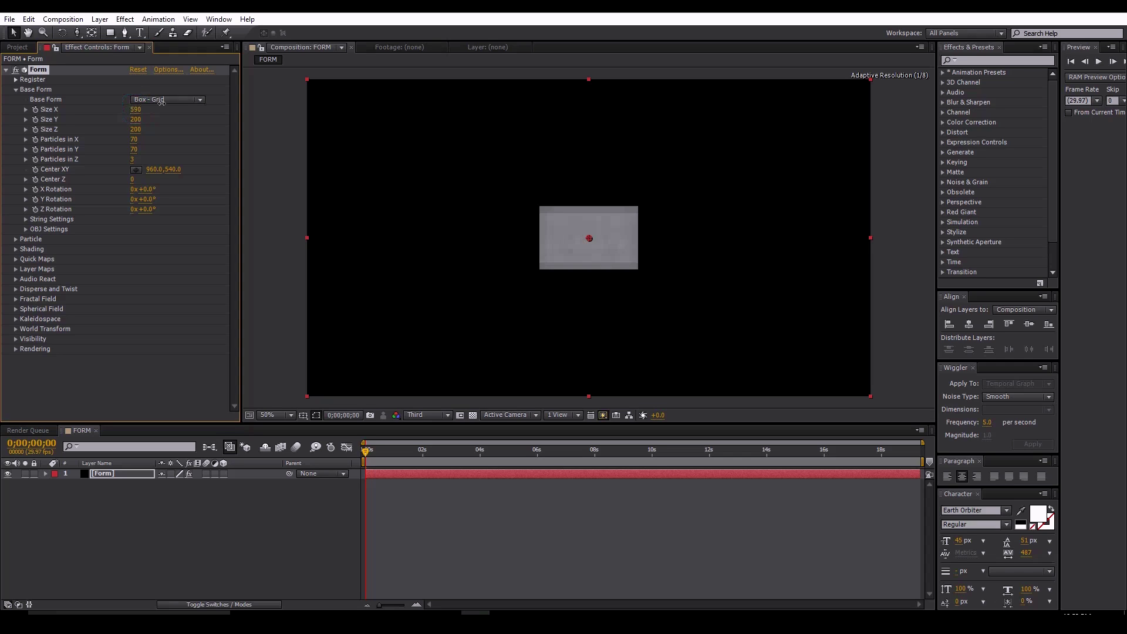
pyautogui.moveTo(227, 99); pyautogui.dragTo(212, 103)
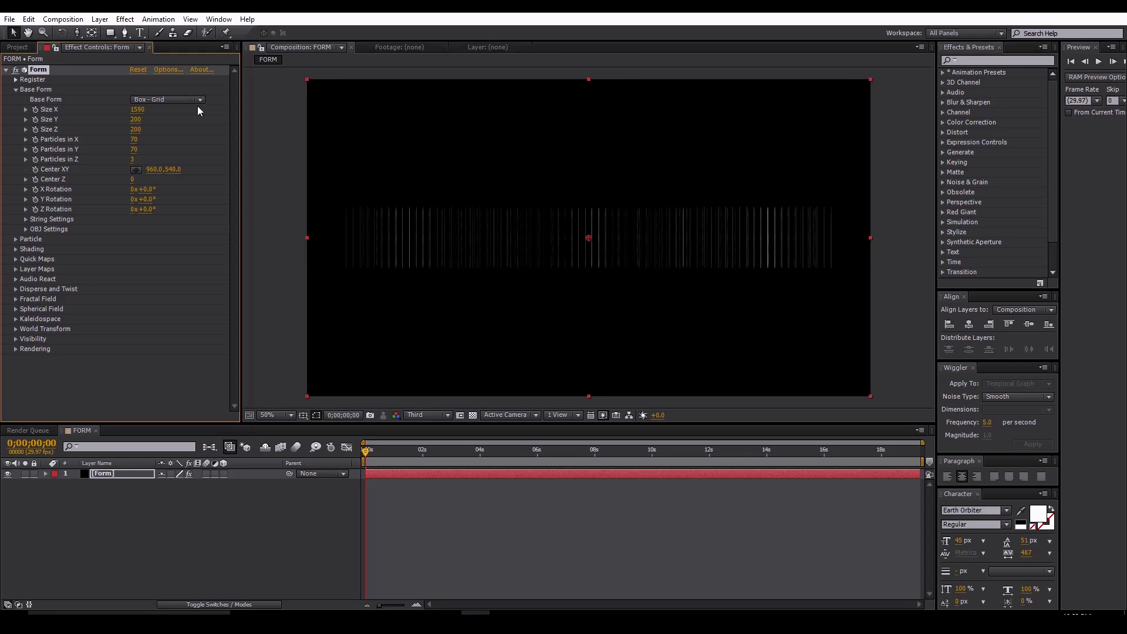
pyautogui.click(139, 110)
pyautogui.write('1')
pyautogui.press('Return')
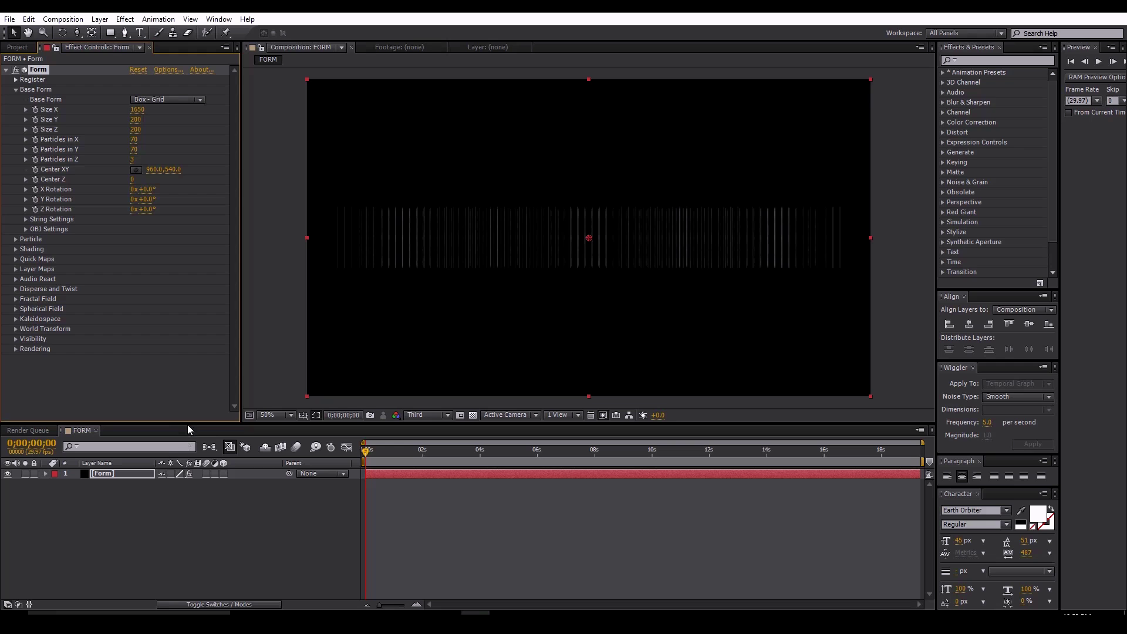
# Step: Add a Camera 1 layer and orbit it to view the particle grid in perspective
pyautogui.rightClick(166, 529)
pyautogui.moveTo(191, 403)
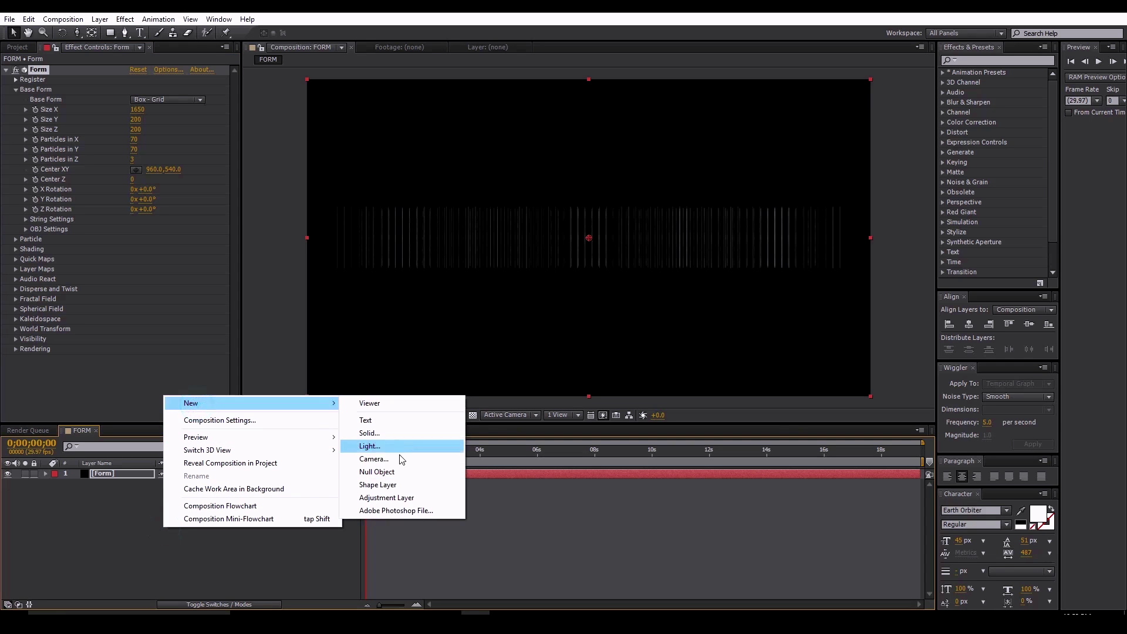
pyautogui.click(397, 462)
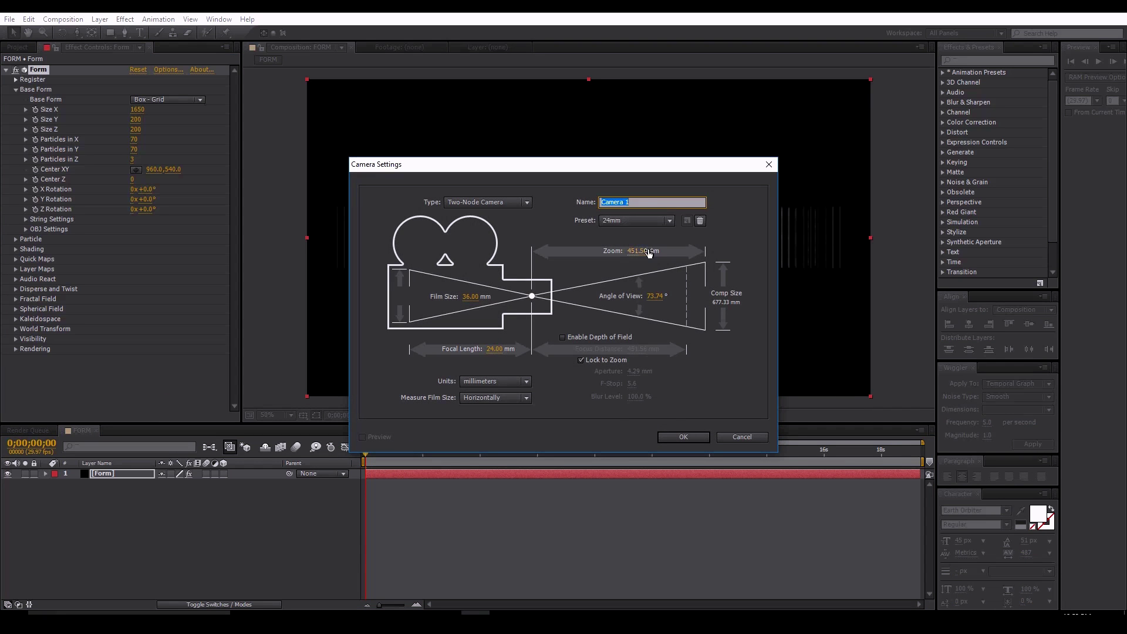
pyautogui.click(684, 437)
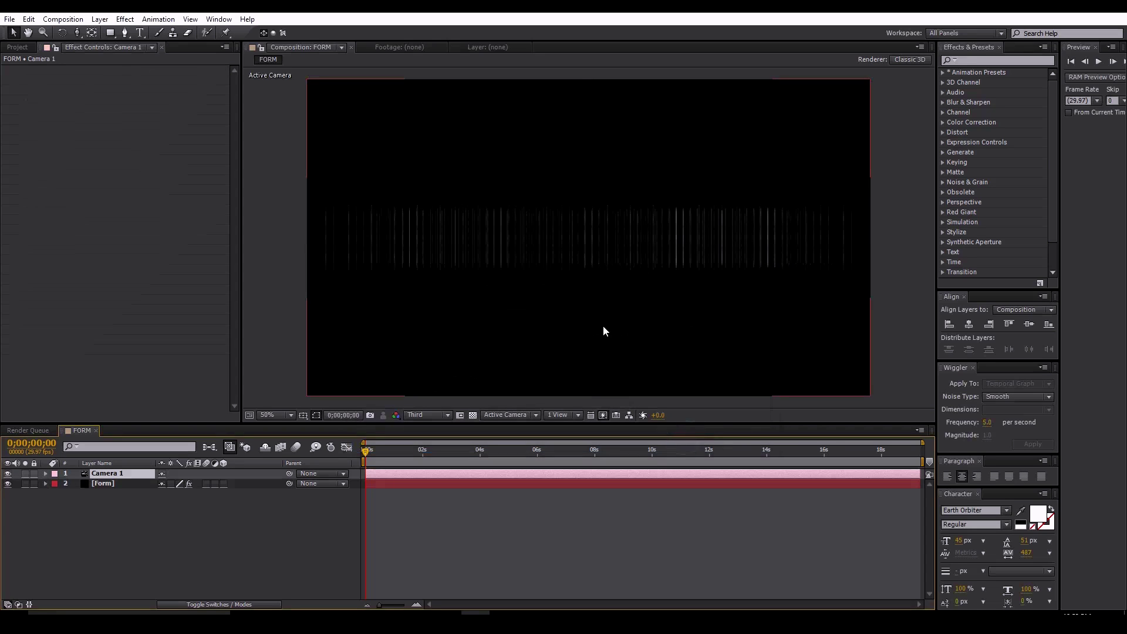
pyautogui.click(109, 483)
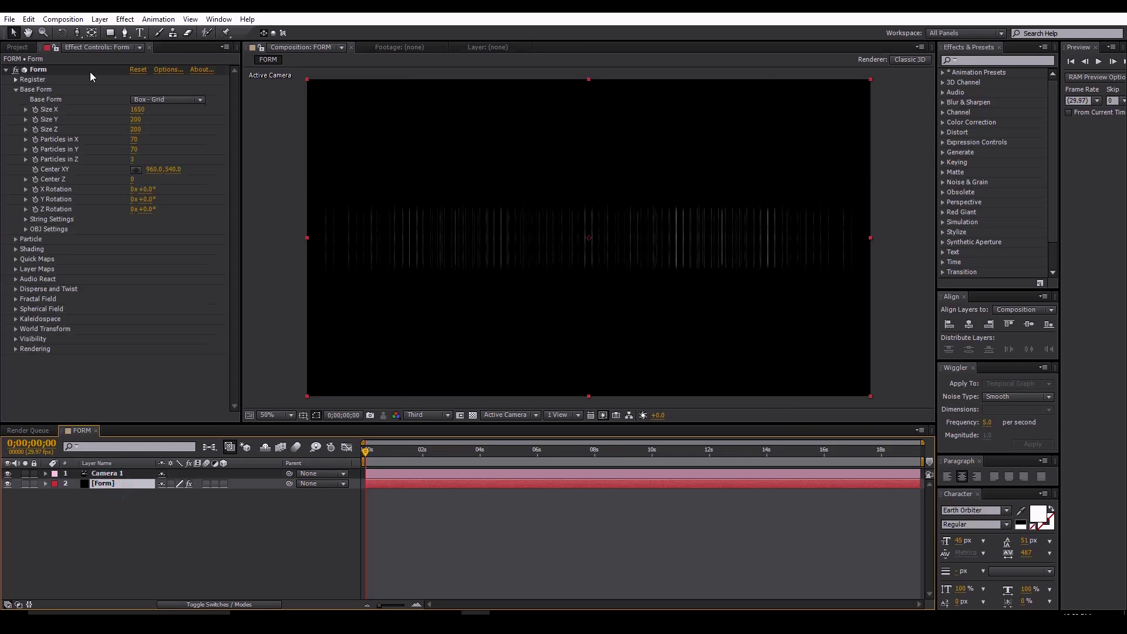
pyautogui.moveTo(77, 32); pyautogui.dragTo(113, 46)
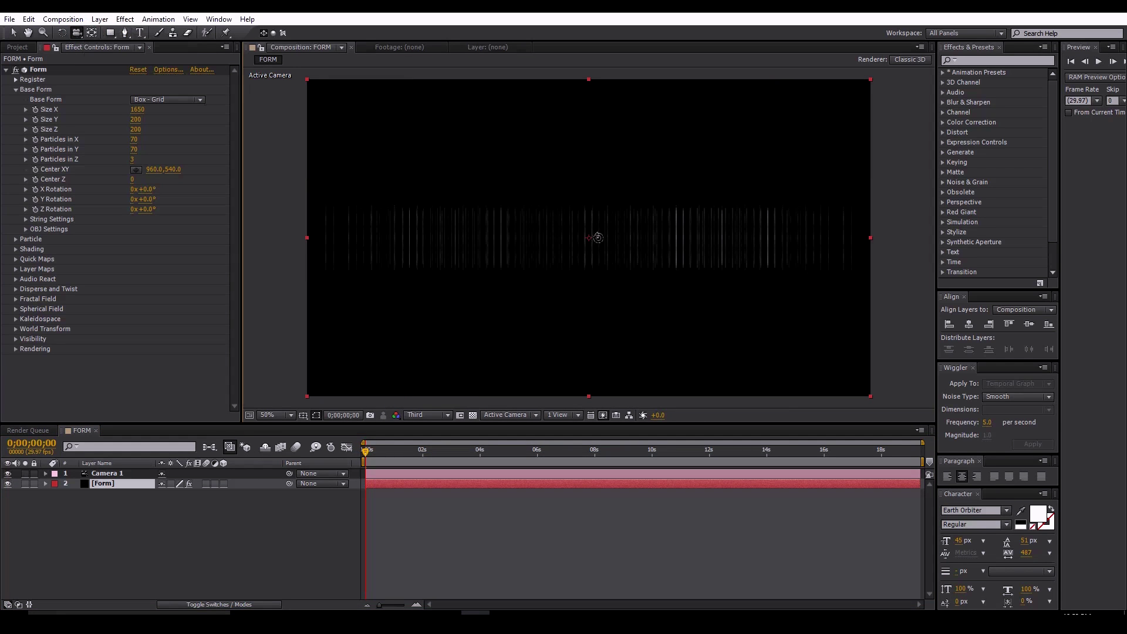
pyautogui.moveTo(598, 236)
pyautogui.mouseDown()
pyautogui.moveTo(552, 263)
pyautogui.moveTo(516, 262)
pyautogui.mouseUp()
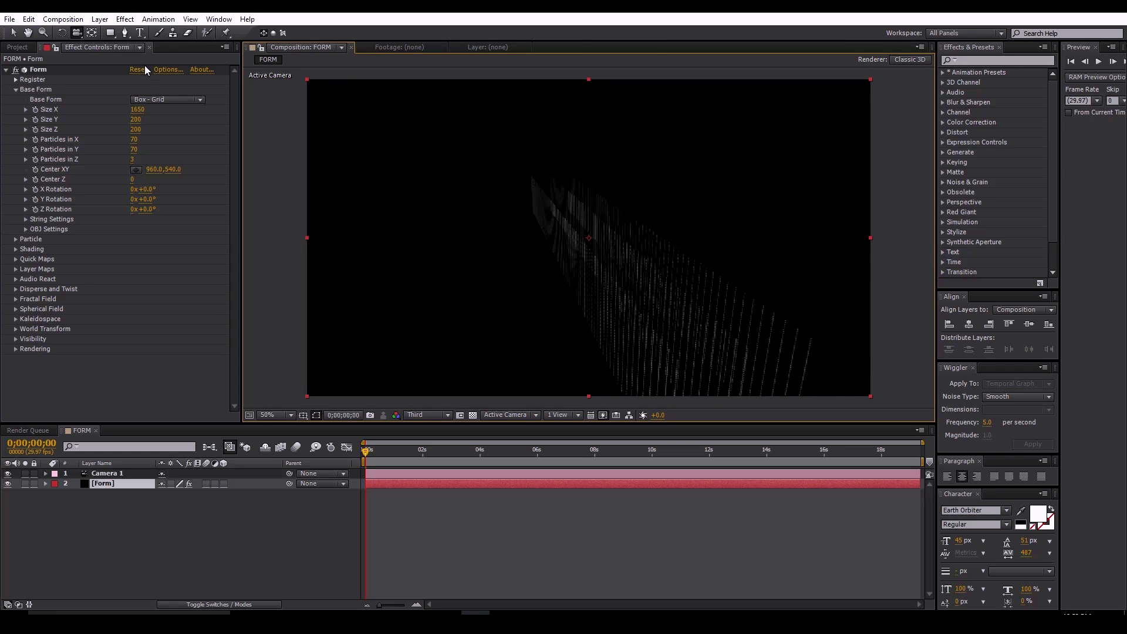
pyautogui.moveTo(77, 32); pyautogui.dragTo(101, 64)
pyautogui.moveTo(580, 308); pyautogui.dragTo(605, 227)
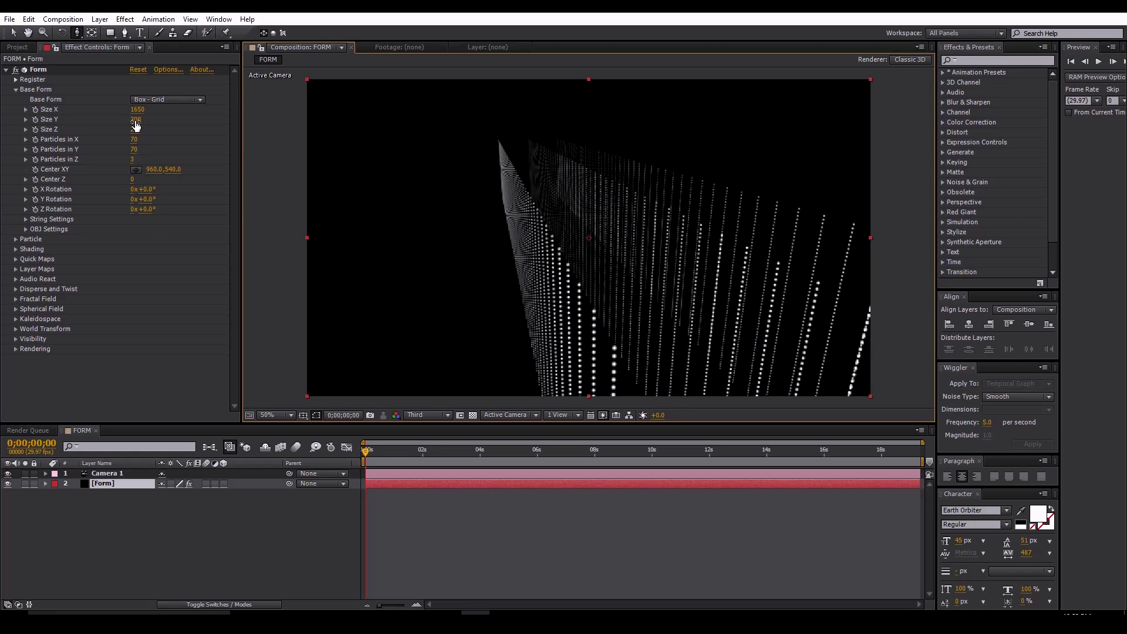
# Step: Set the Base Form Size Y to 650 and Size Z to 310
pyautogui.moveTo(136, 125); pyautogui.dragTo(143, 120)
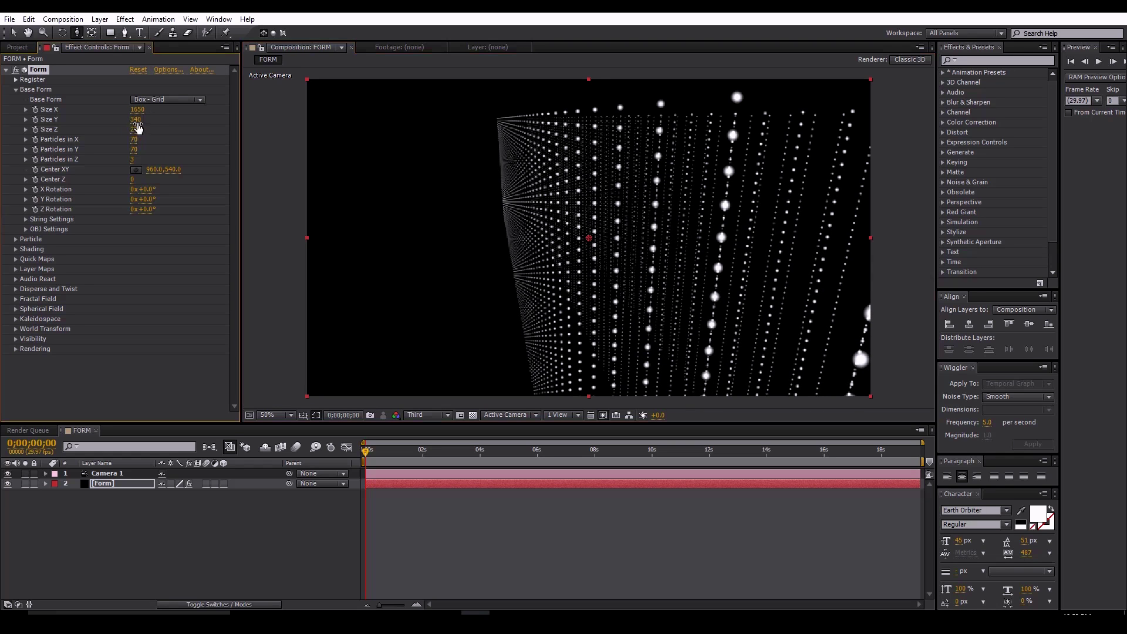
pyautogui.click(139, 120)
pyautogui.write('650')
pyautogui.press('Return')
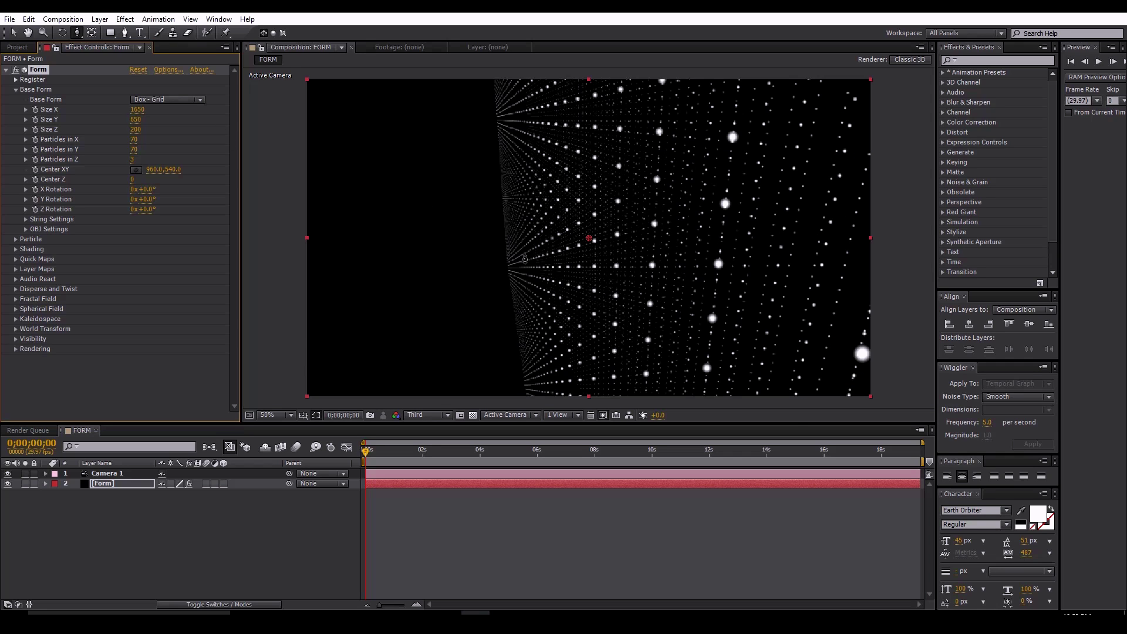
pyautogui.press('c')
pyautogui.moveTo(621, 236); pyautogui.dragTo(529, 235)
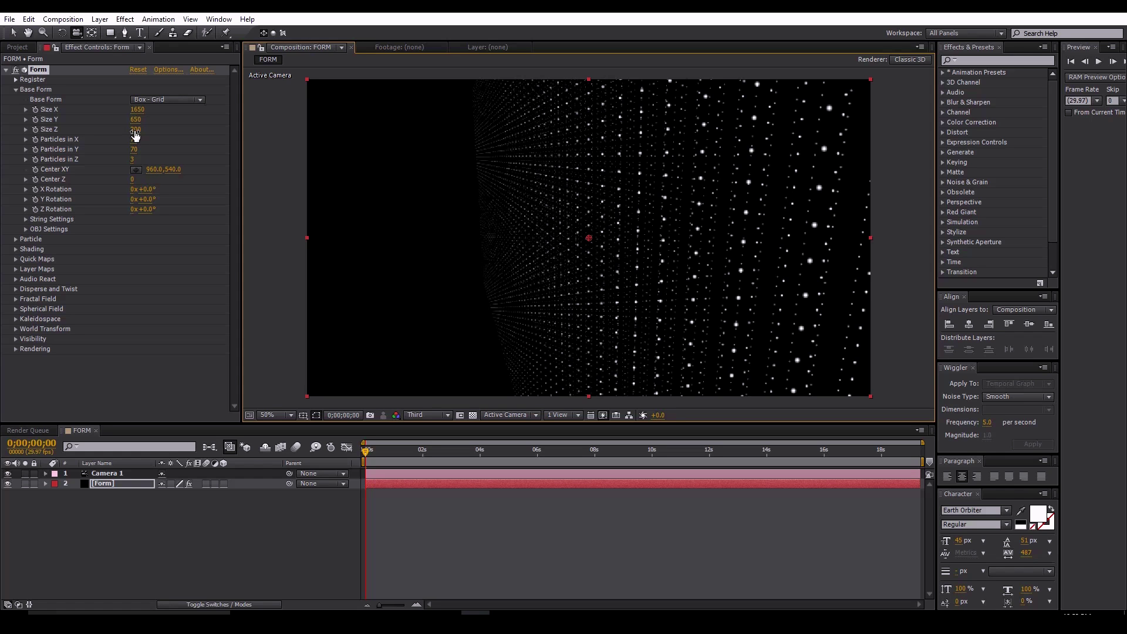
pyautogui.moveTo(135, 130)
pyautogui.mouseDown()
pyautogui.moveTo(145, 132)
pyautogui.moveTo(136, 137)
pyautogui.mouseUp()
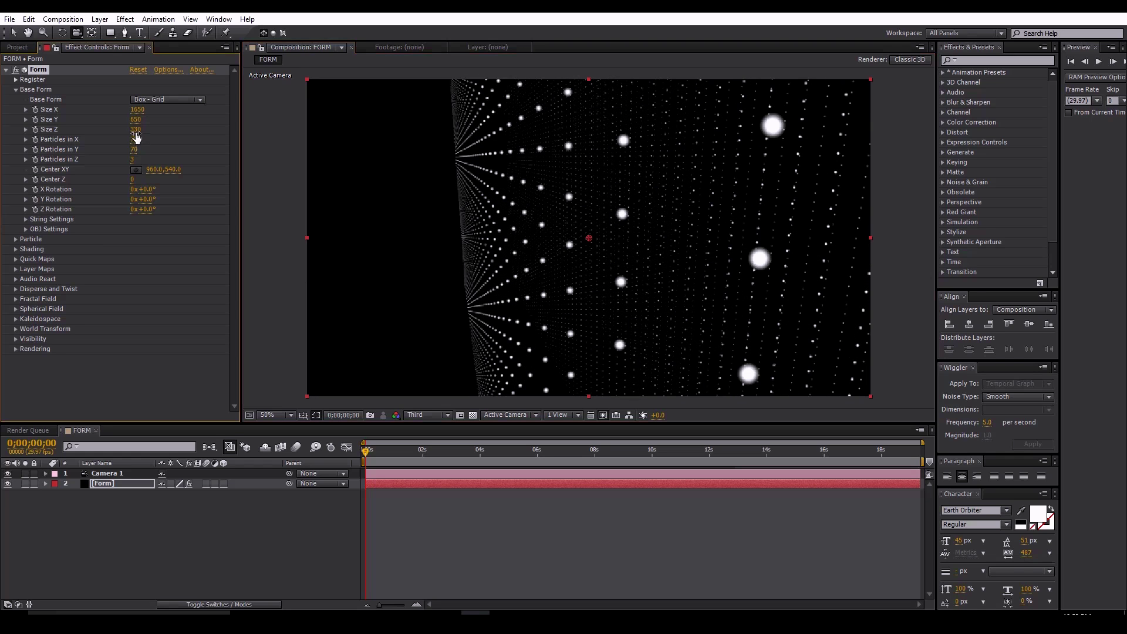
pyautogui.click(135, 131)
pyautogui.write('310')
pyautogui.press('Return')
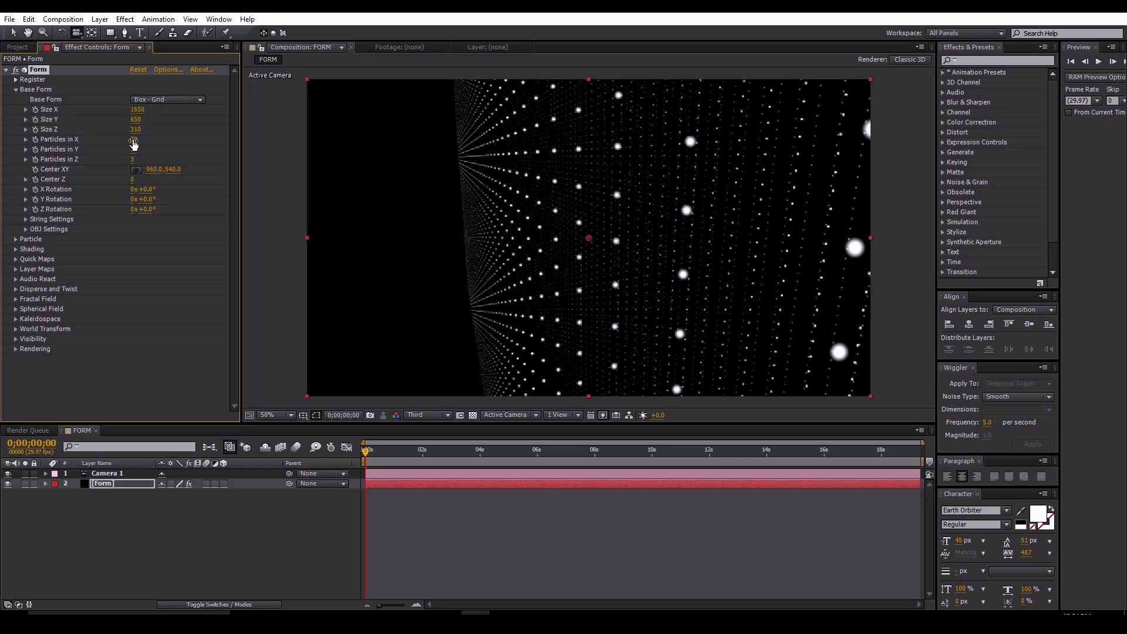
# Step: Set Particles in X/Y/Z to 181, 50 and 1, then orbit the camera across the floor
pyautogui.click(134, 142)
pyautogui.write('181')
pyautogui.press('Return')
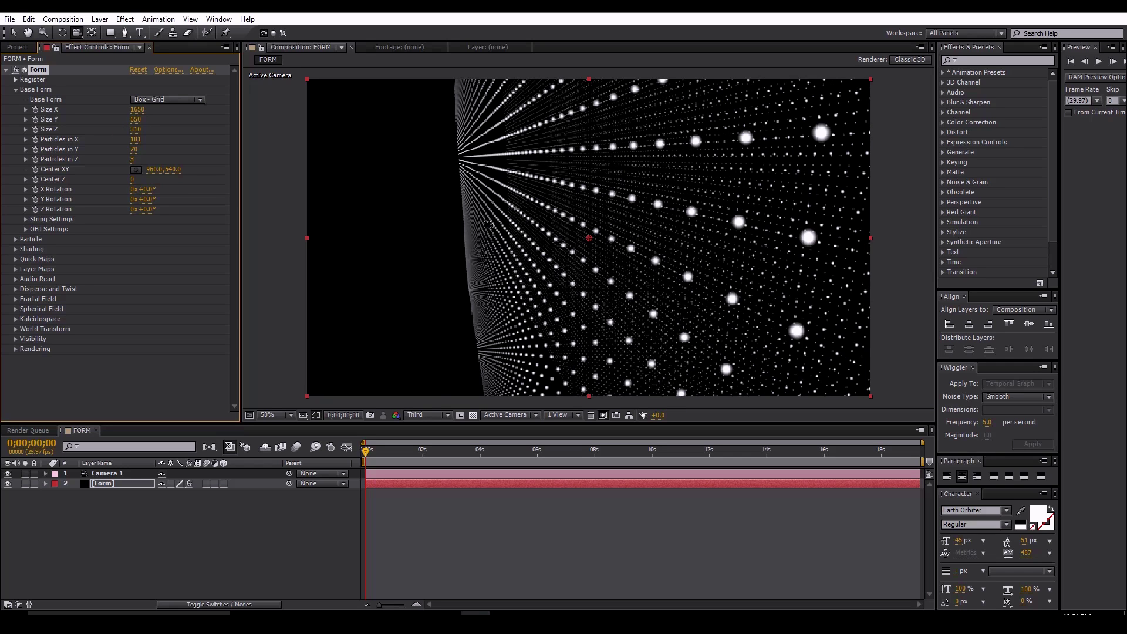
pyautogui.moveTo(493, 221); pyautogui.dragTo(437, 204)
pyautogui.click(135, 151)
pyautogui.write('50')
pyautogui.press('Return')
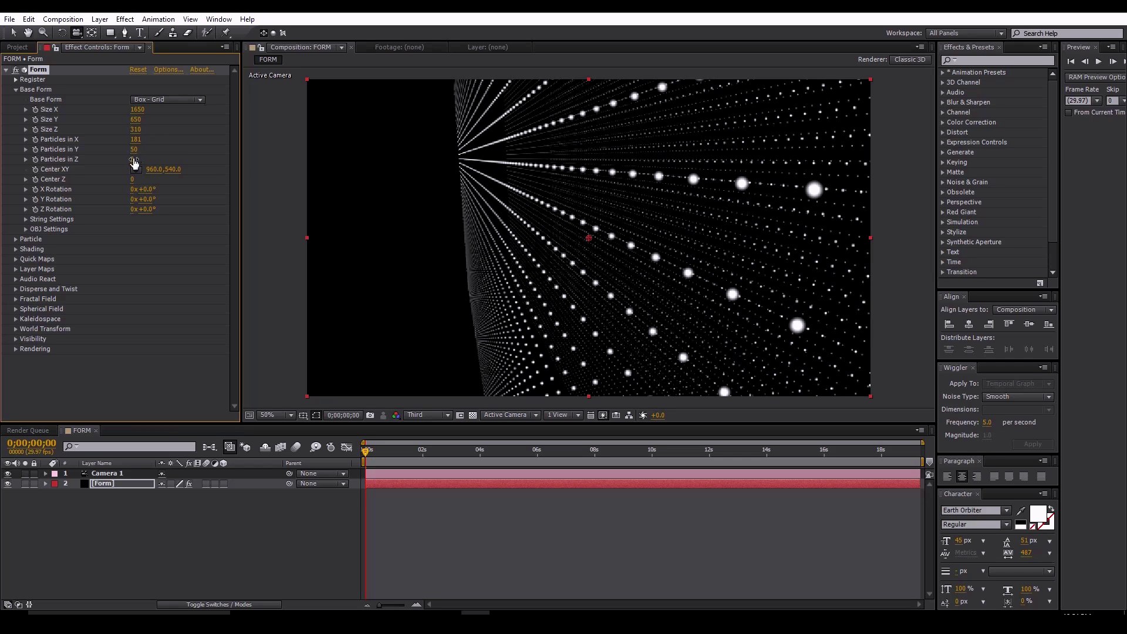
pyautogui.click(135, 161)
pyautogui.write('1')
pyautogui.press('Return')
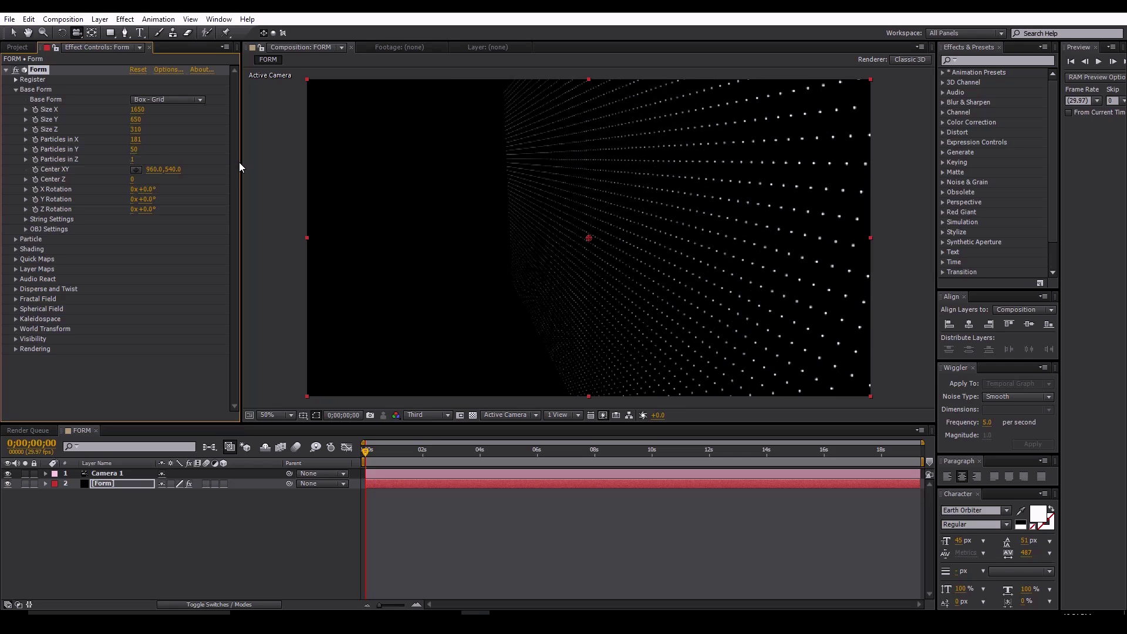
pyautogui.press('c')
pyautogui.moveTo(639, 302)
pyautogui.mouseDown()
pyautogui.moveTo(738, 200)
pyautogui.moveTo(562, 281)
pyautogui.mouseUp()
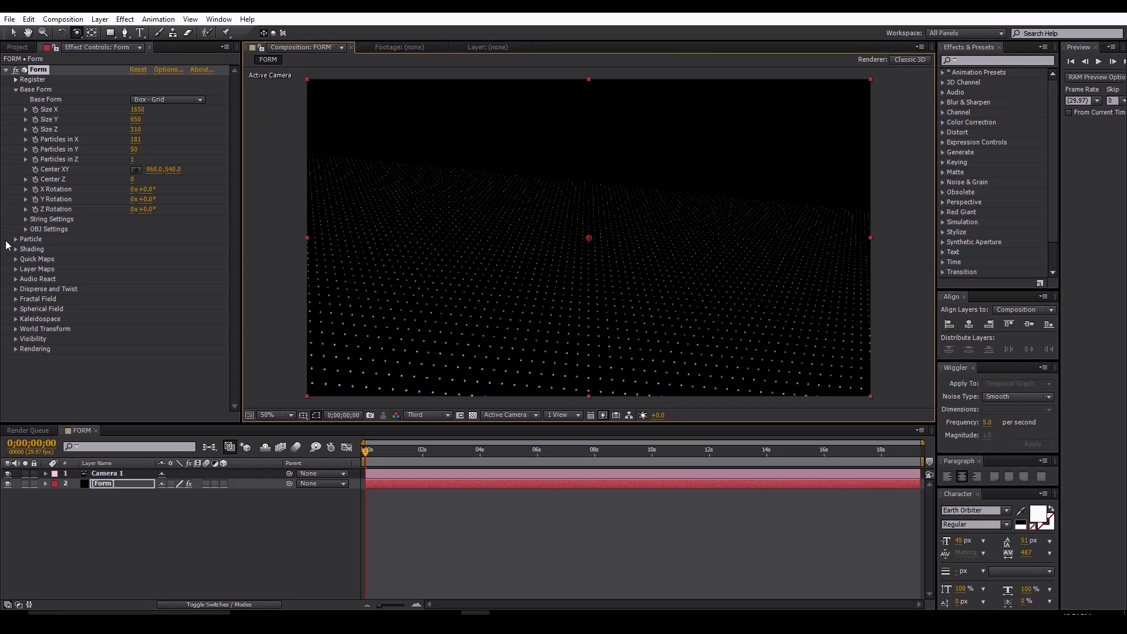
# Step: Set the Particle Sphere Feather to 0
pyautogui.click(16, 90)
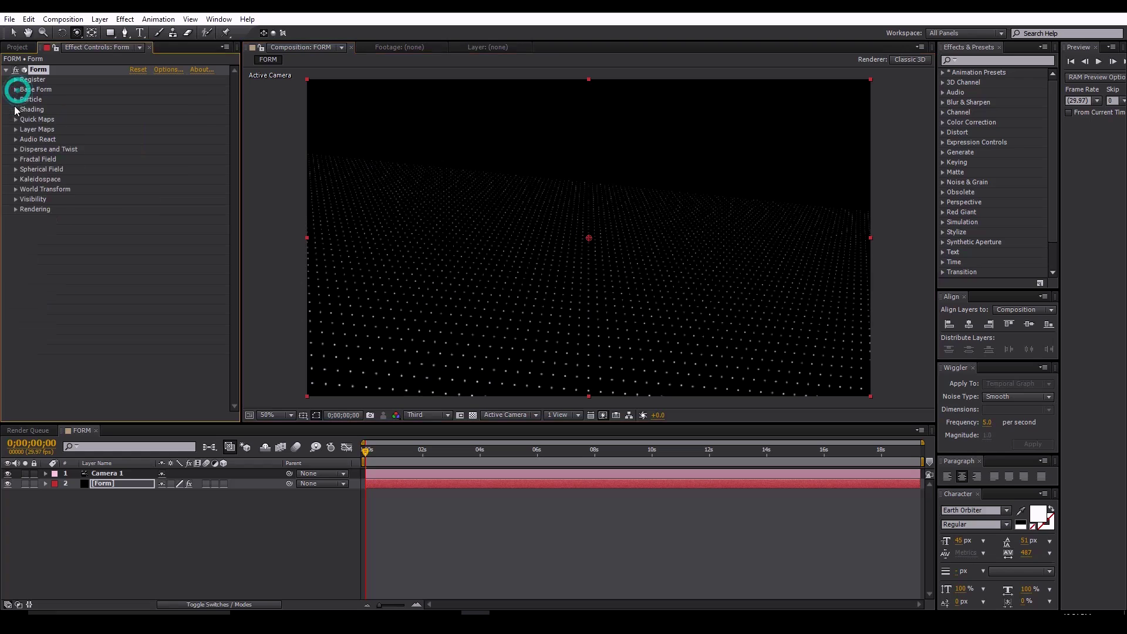
pyautogui.click(16, 99)
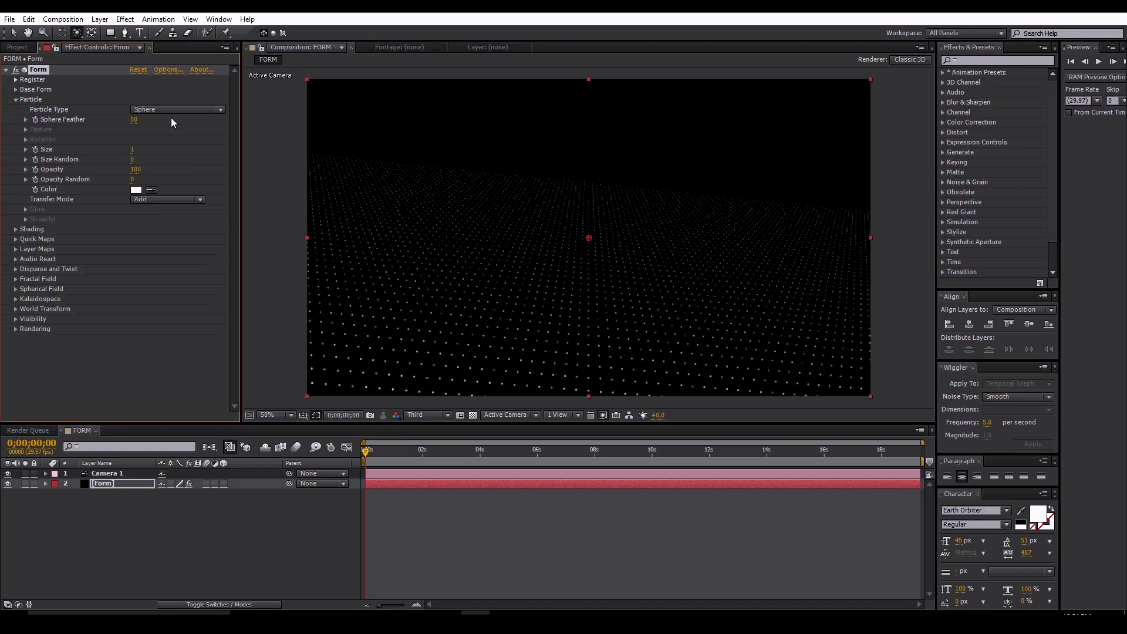
pyautogui.click(134, 119)
pyautogui.write('0')
# Step: Turn Shadowlet on in Form's Shading settings
pyautogui.click(16, 99)
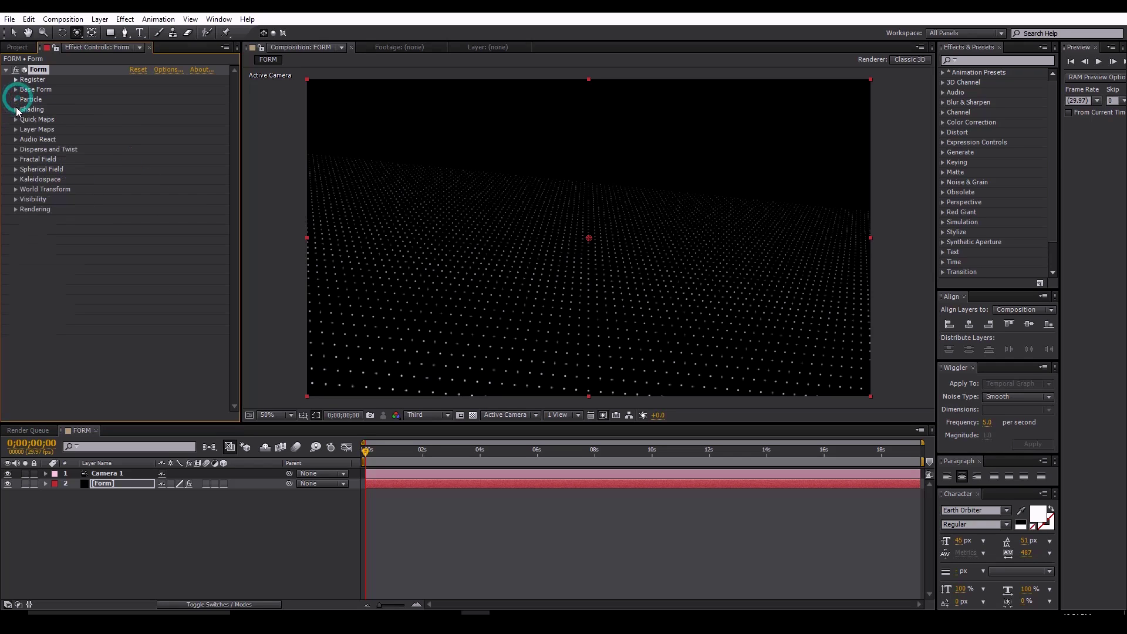
pyautogui.click(16, 109)
pyautogui.click(172, 210)
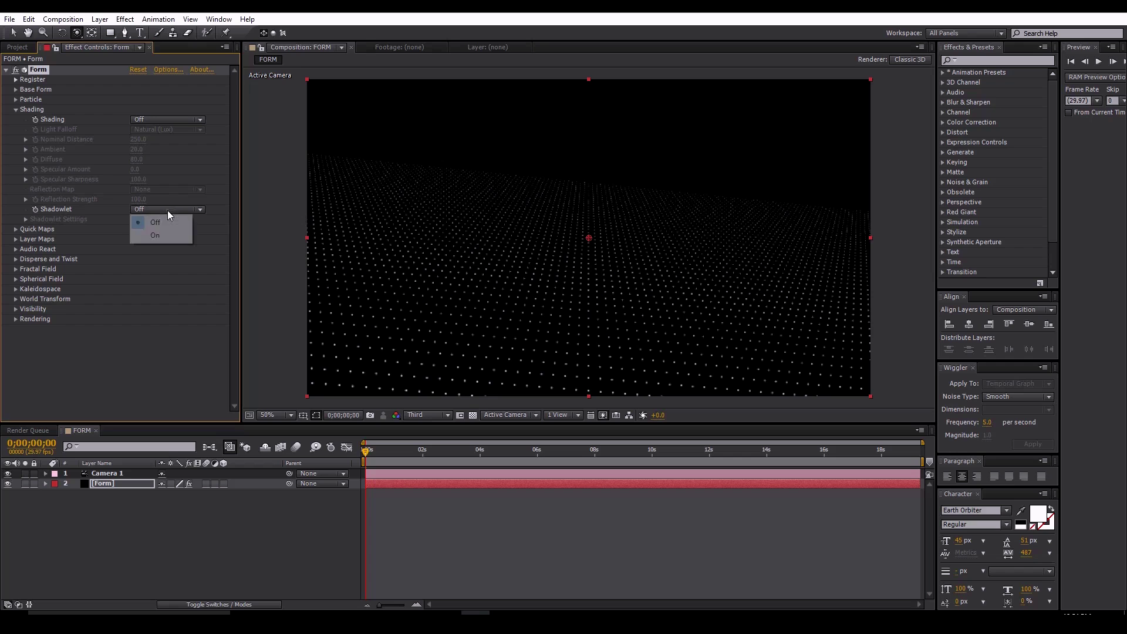
pyautogui.click(156, 232)
# Step: Set the viewer resolution to Full, returning the zoom to 50%
pyautogui.press('/')
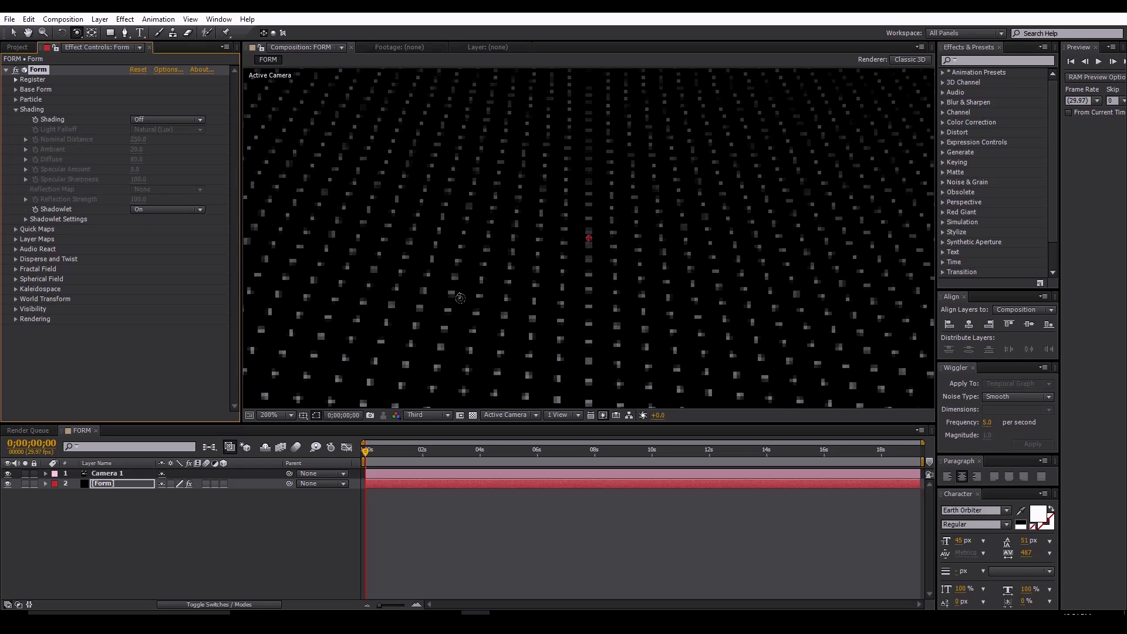
pyautogui.click(427, 415)
pyautogui.click(432, 447)
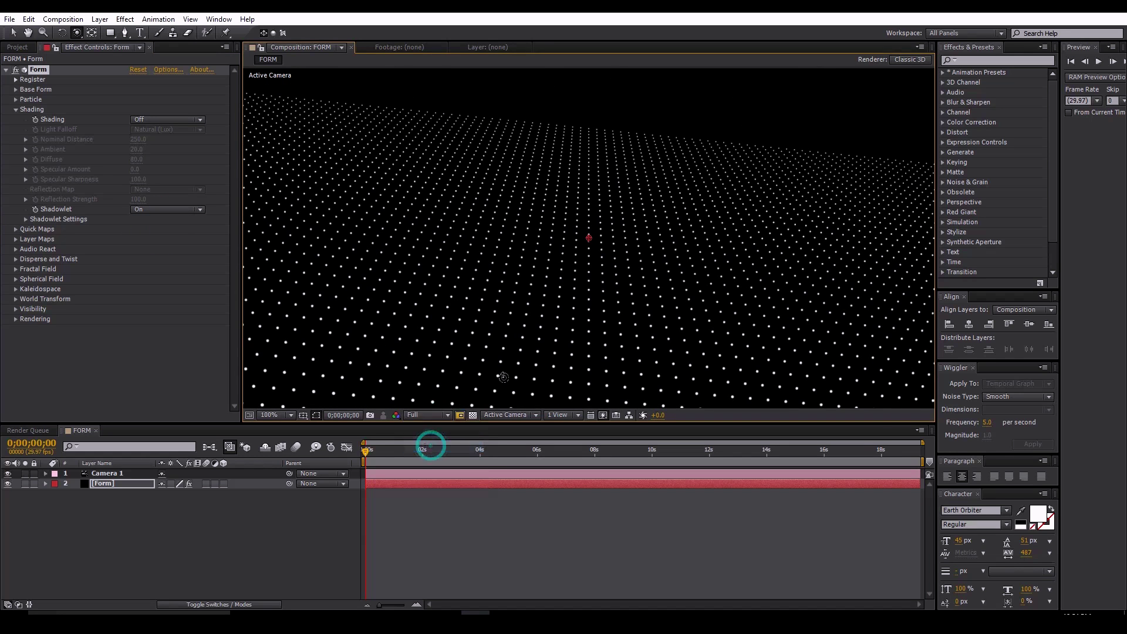
pyautogui.press(',')
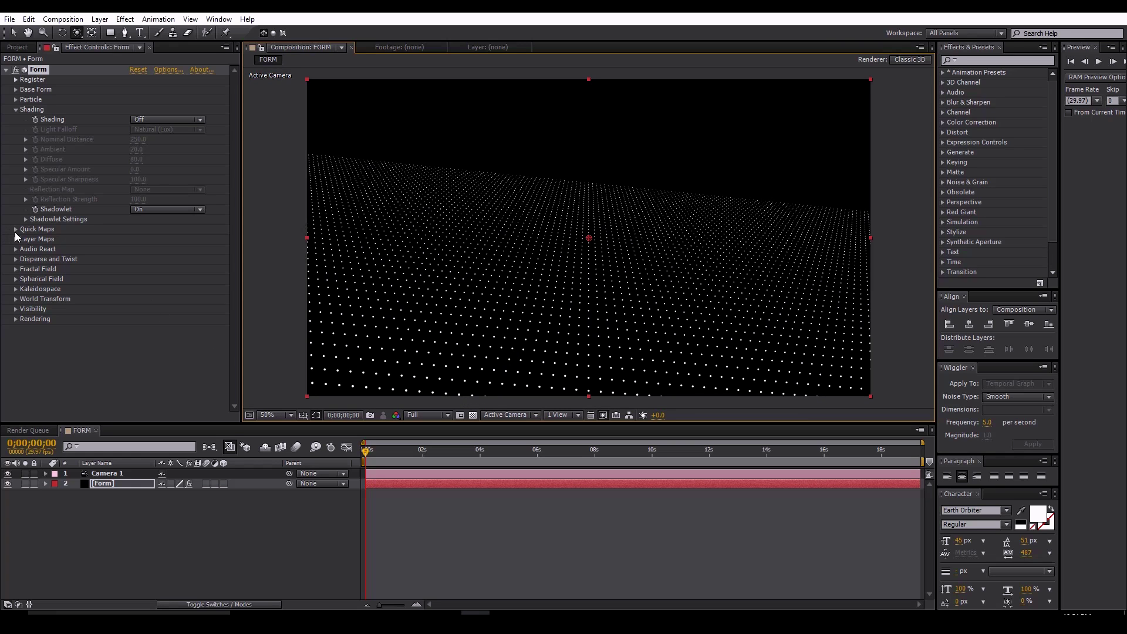
pyautogui.click(17, 111)
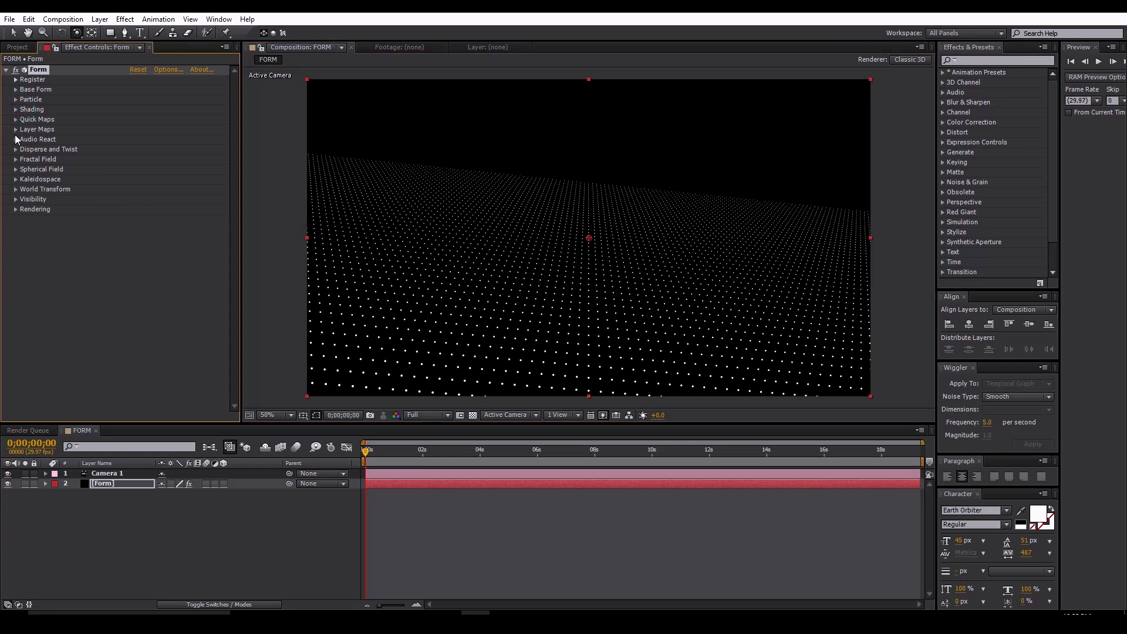
# Step: Expand Fractal Field and set Displace to 40
pyautogui.click(16, 160)
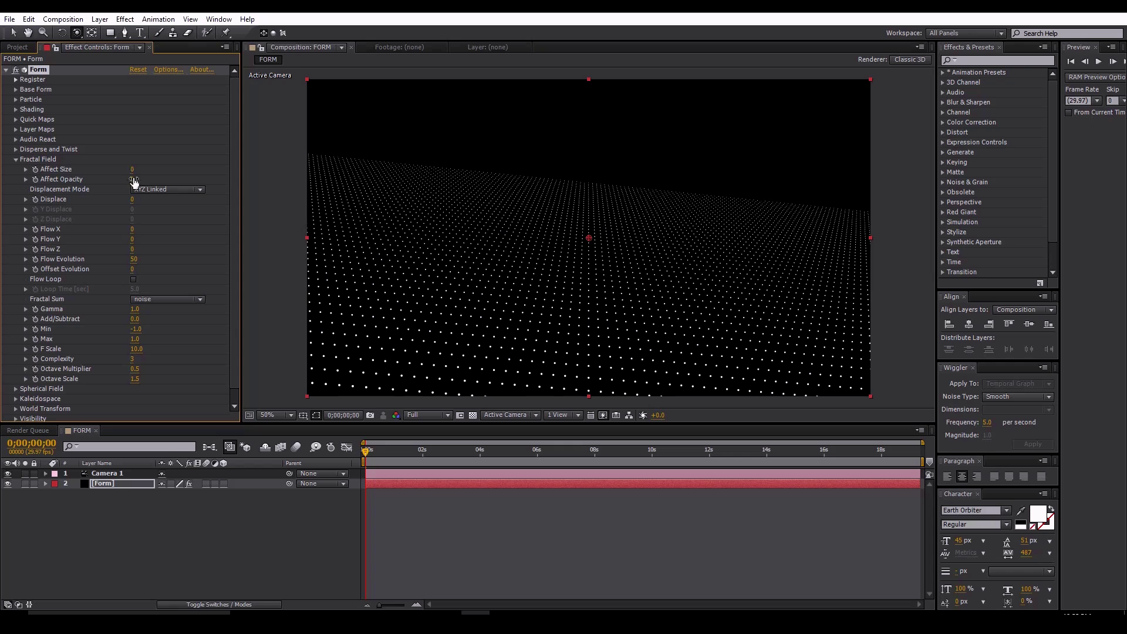
pyautogui.click(134, 200)
pyautogui.write('40')
pyautogui.press('Return')
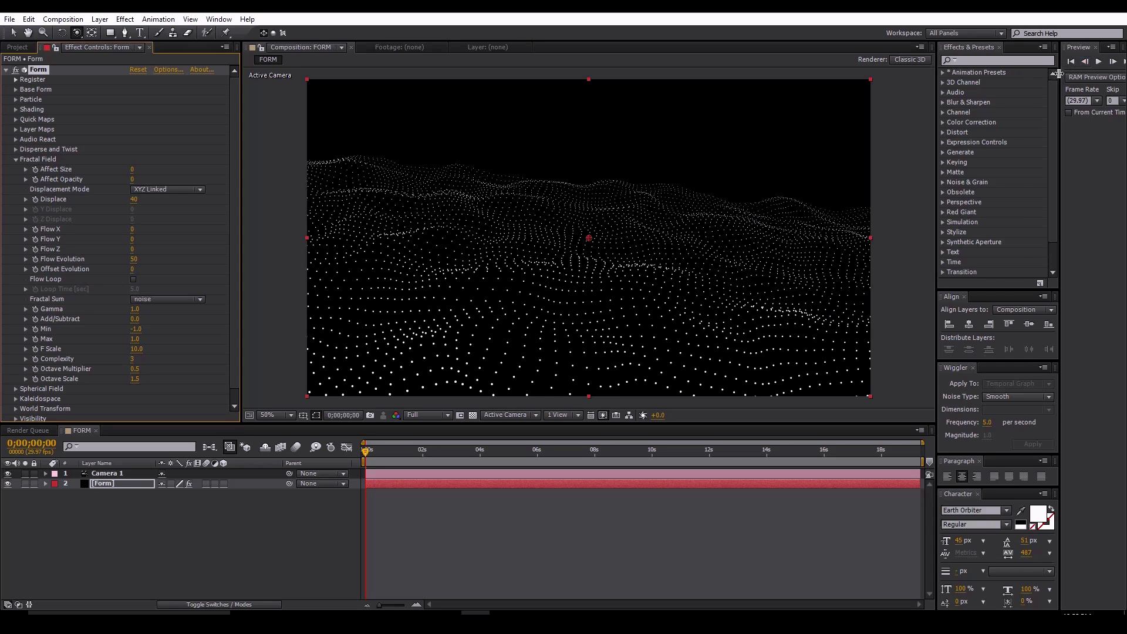
# Step: Widen the Preview panel and RAM-preview the first seconds of the wave terrain
pyautogui.moveTo(1061, 72); pyautogui.dragTo(1022, 77)
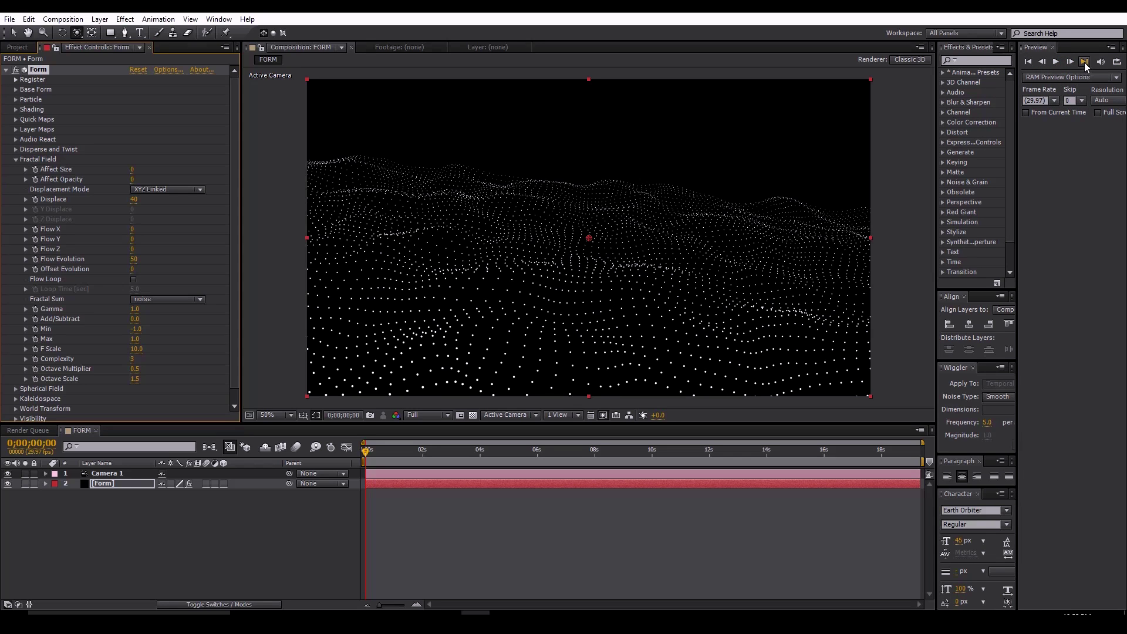
pyautogui.moveTo(1018, 98); pyautogui.dragTo(1005, 98)
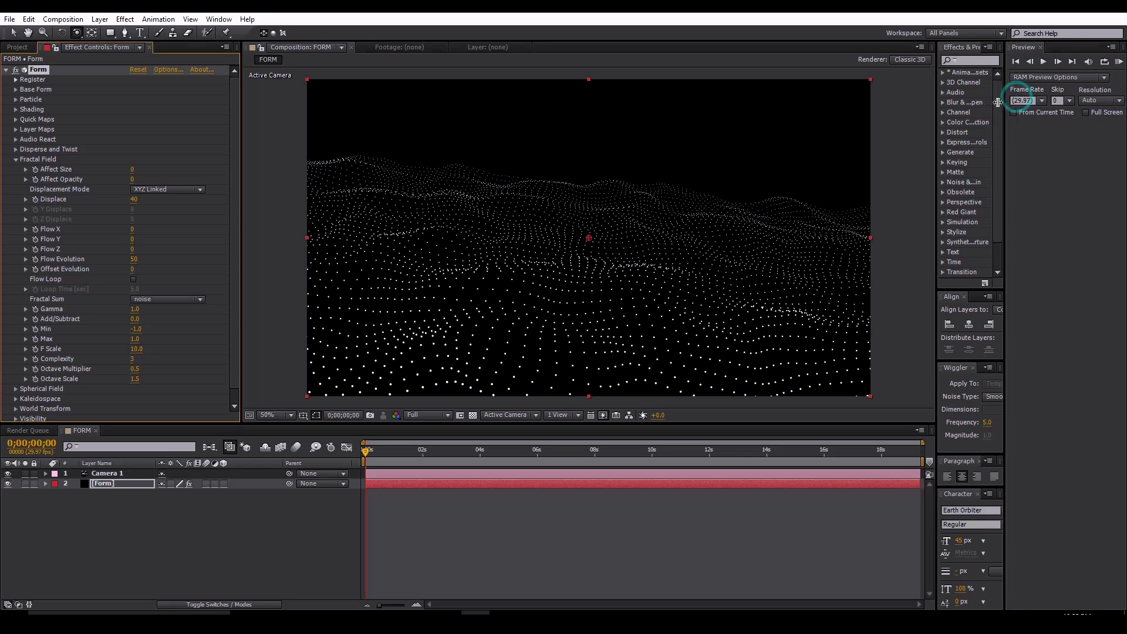
pyautogui.click(1120, 62)
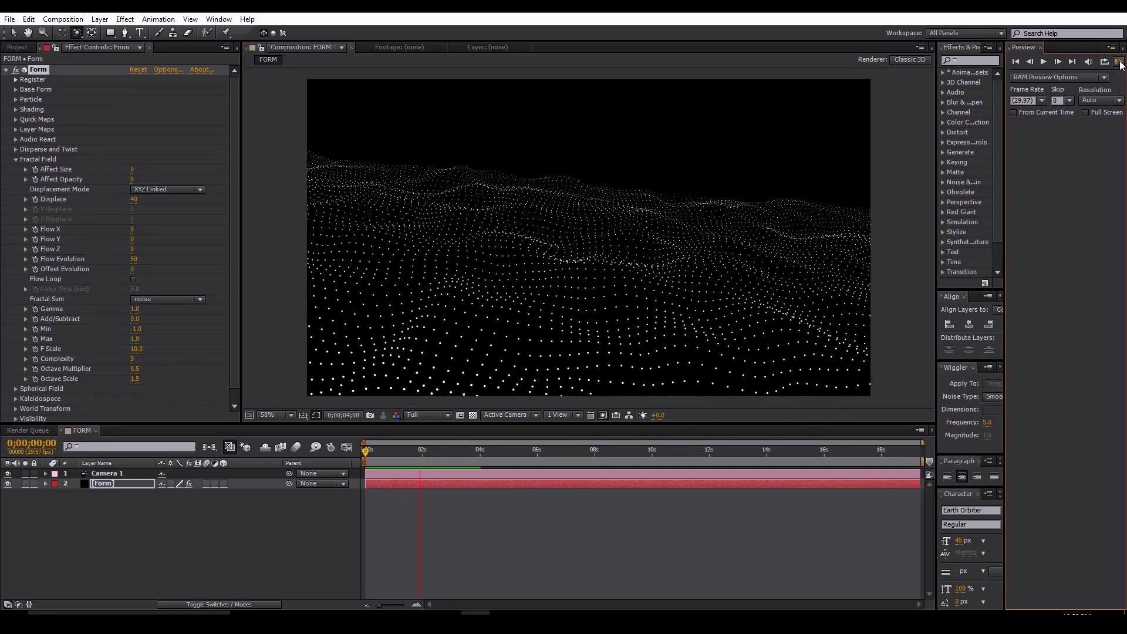
pyautogui.click(1121, 65)
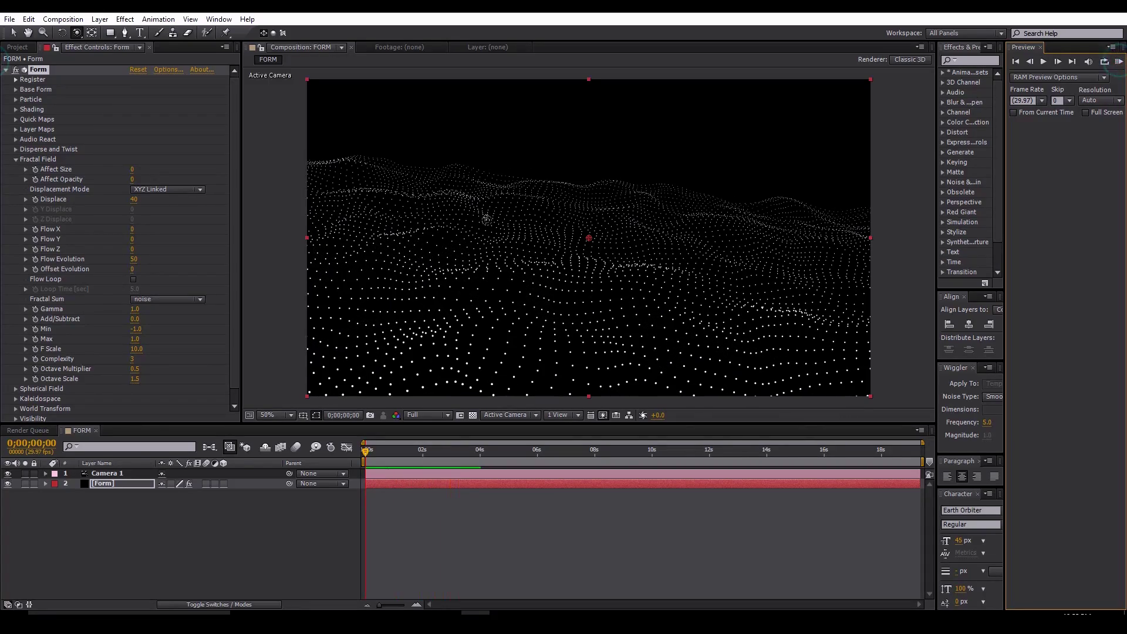
# Step: Set Fractal Field Flow X to 34 and Flow Y to 50
pyautogui.click(133, 231)
pyautogui.write('34')
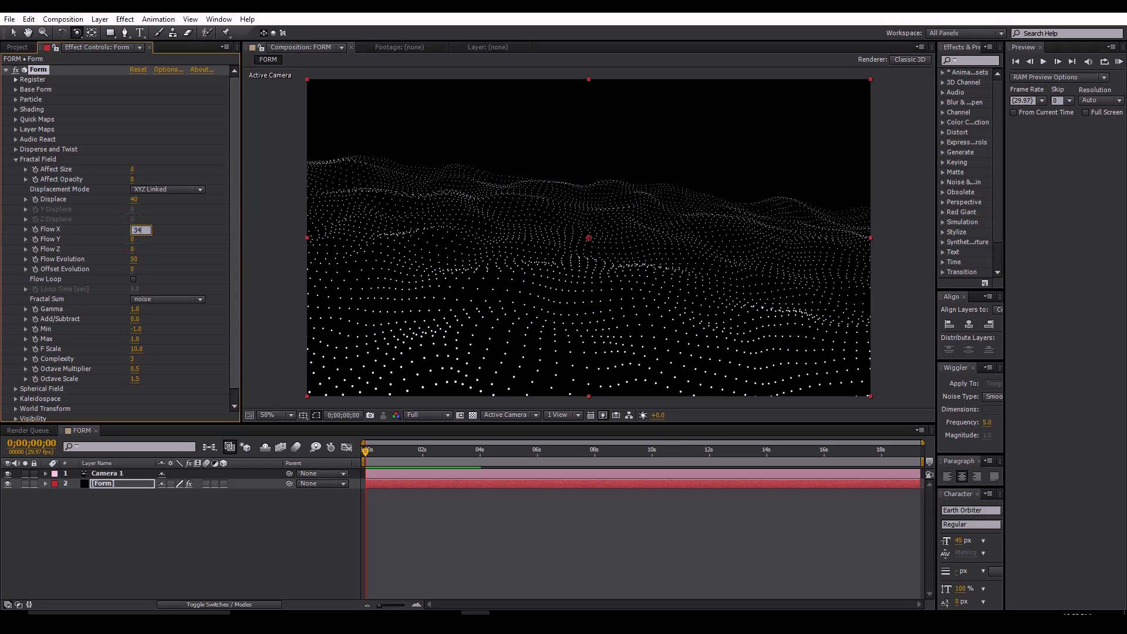
pyautogui.press('Return')
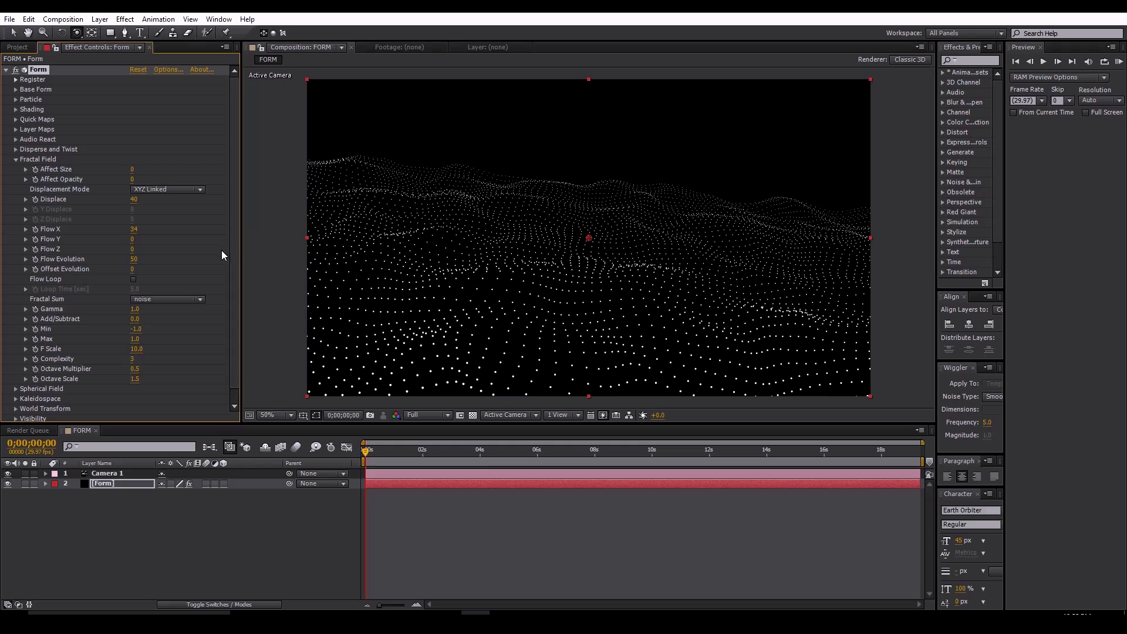
pyautogui.click(132, 240)
pyautogui.write('50')
pyautogui.press('Return')
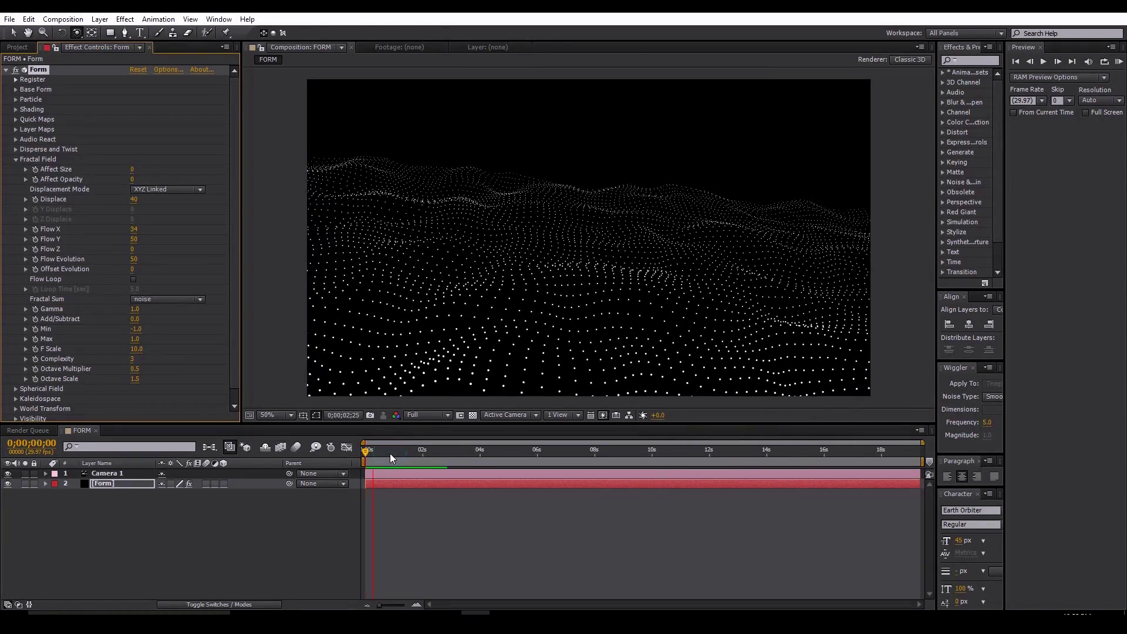
pyautogui.press('space')
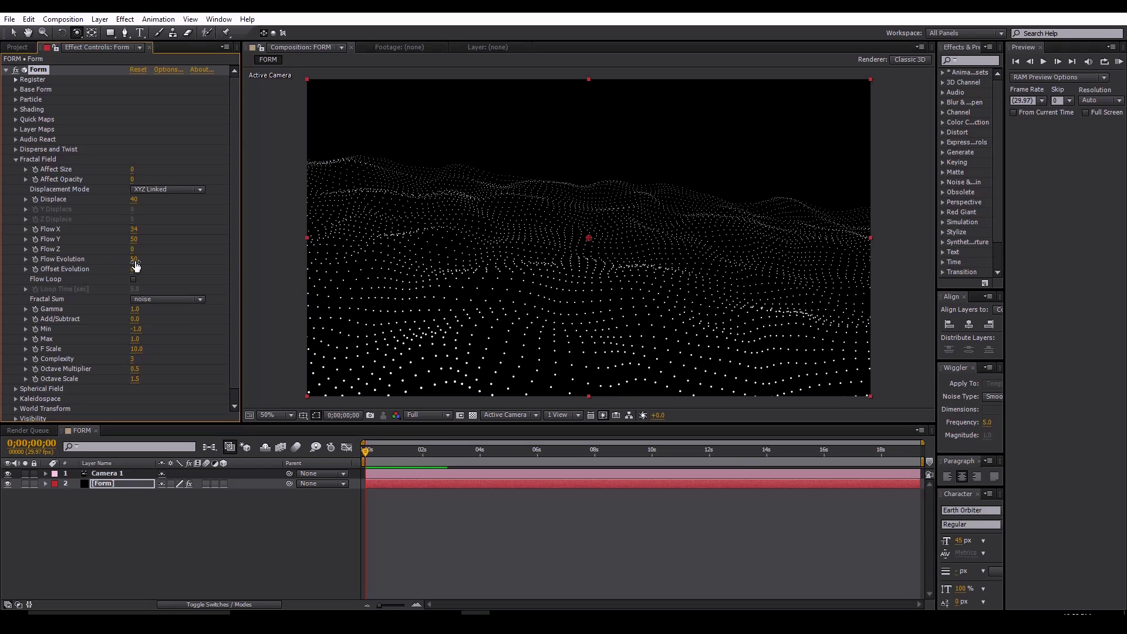
# Step: Set Flow Evolution to 5, preview the waves, and enable Flow Loop
pyautogui.click(135, 260)
pyautogui.write('5')
pyautogui.press('Return')
pyautogui.press('space')
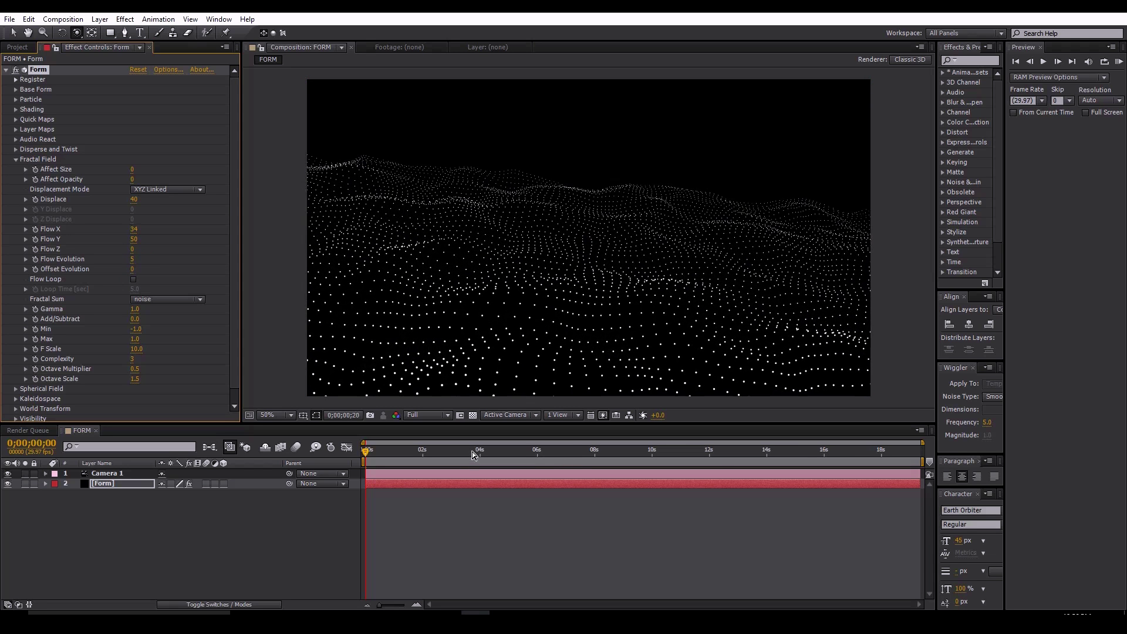
pyautogui.press('KP_0')
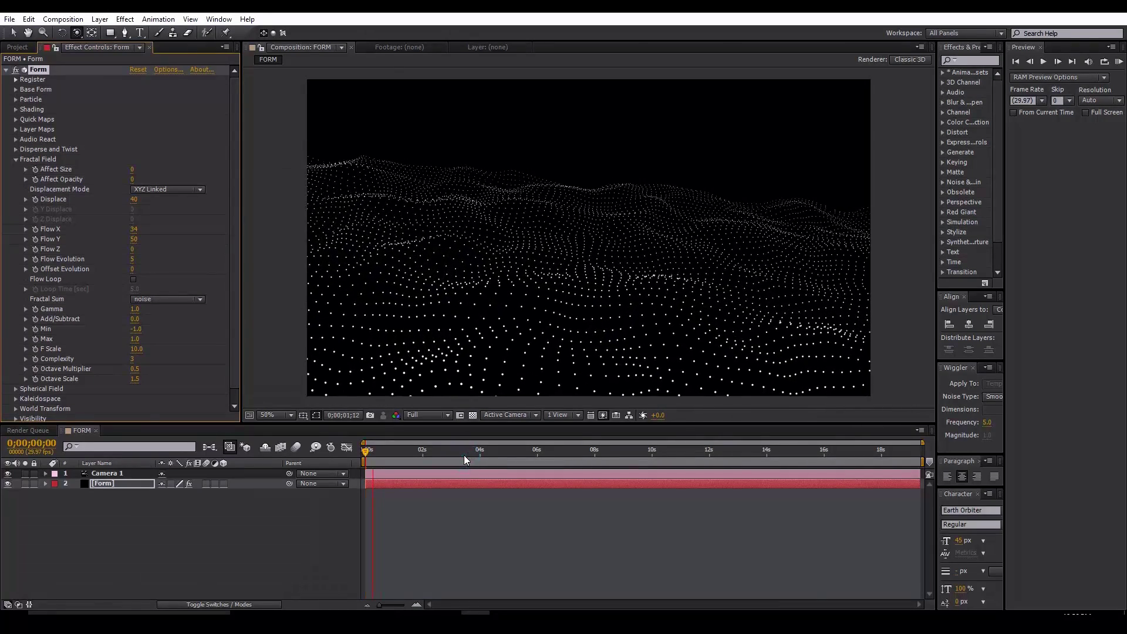
pyautogui.click(133, 279)
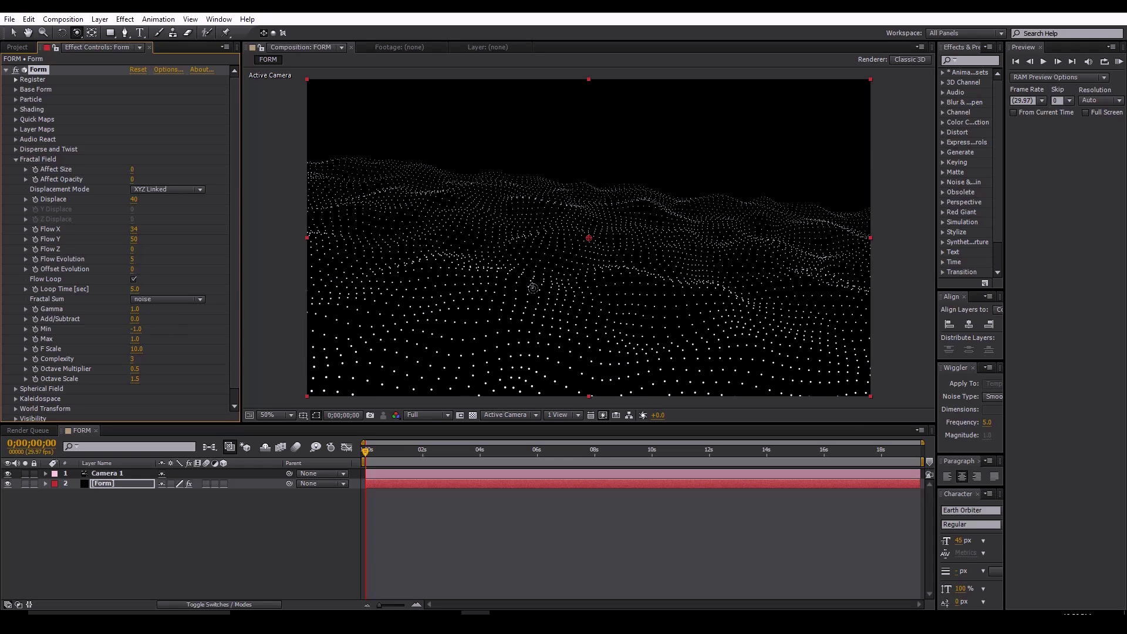
# Step: Set Fractal Field Gamma to 0 and preview the clumpier waves
pyautogui.scroll(-2, 531, 288)
pyautogui.scroll(2, 531, 294)
pyautogui.click(135, 308)
pyautogui.write('0')
pyautogui.press('Return')
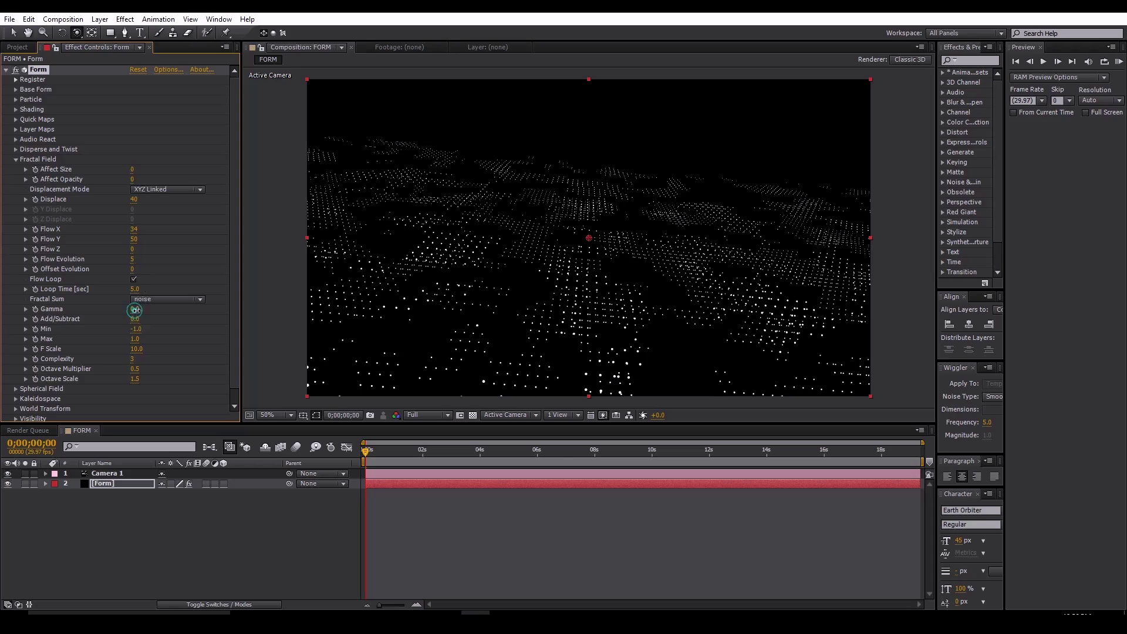
pyautogui.moveTo(134, 310); pyautogui.dragTo(283, 300)
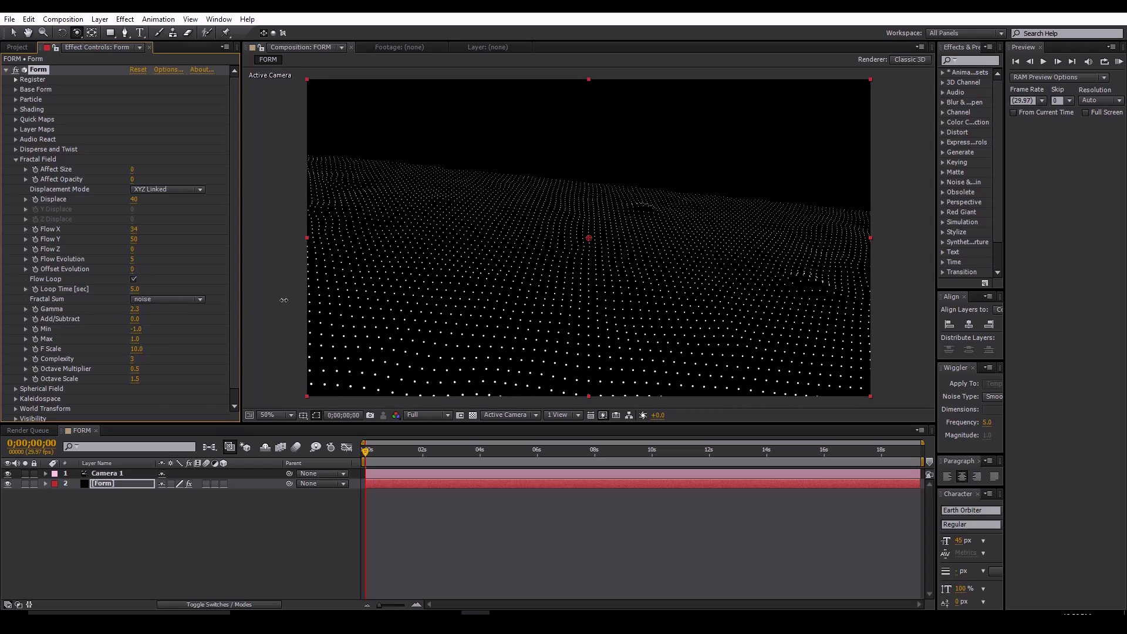
pyautogui.moveTo(284, 300); pyautogui.dragTo(98, 310)
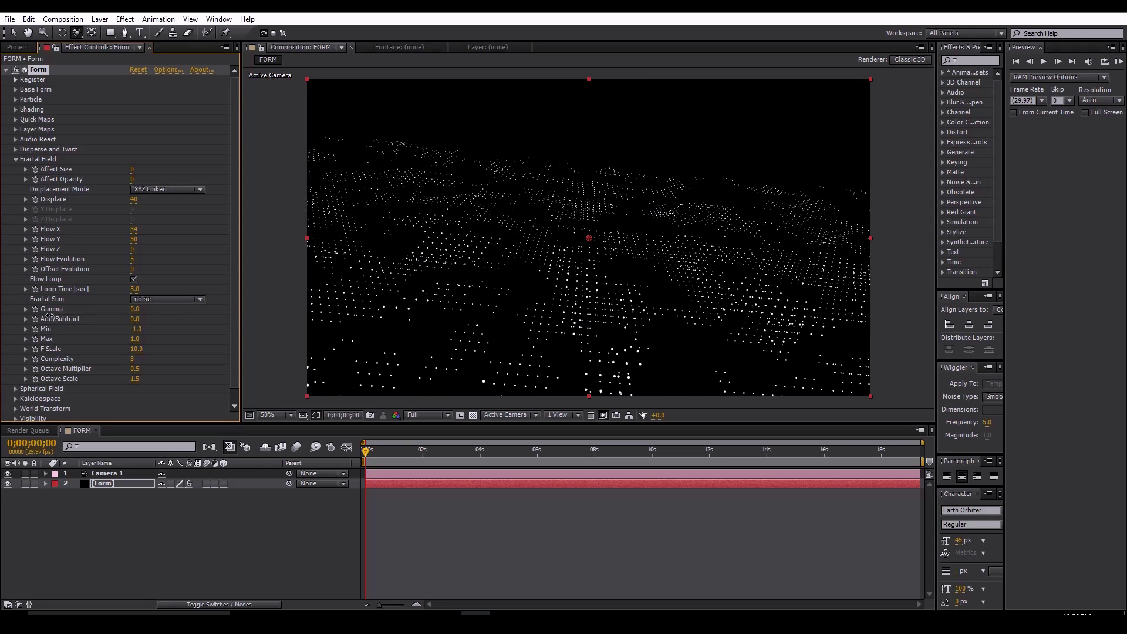
pyautogui.press('space')
pyautogui.click(397, 452)
# Step: Set Flow X and Flow Y to 0, dismiss the loop error, and turn Flow Loop off
pyautogui.click(134, 230)
pyautogui.write('0')
pyautogui.press('Return')
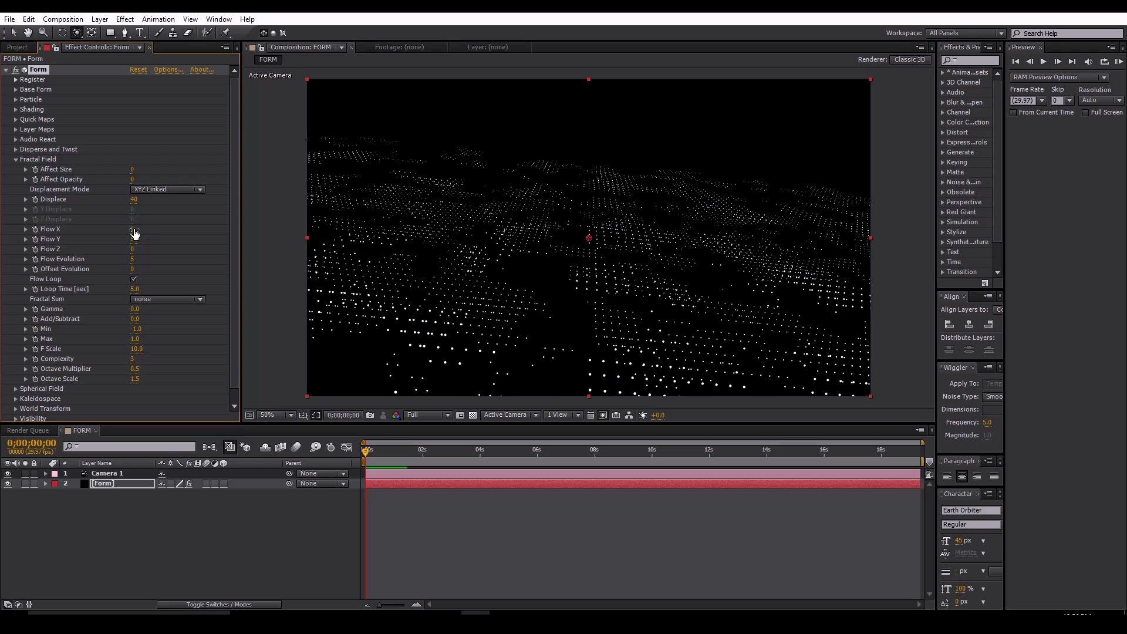
pyautogui.click(133, 239)
pyautogui.write('0')
pyautogui.press('Return')
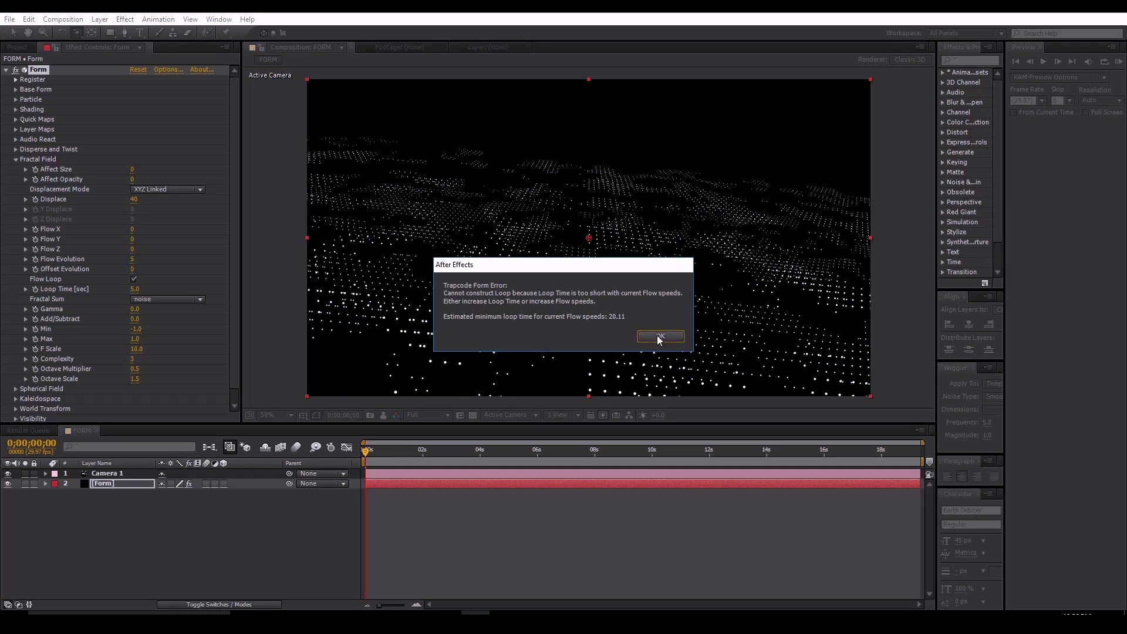
pyautogui.click(661, 335)
pyautogui.click(134, 280)
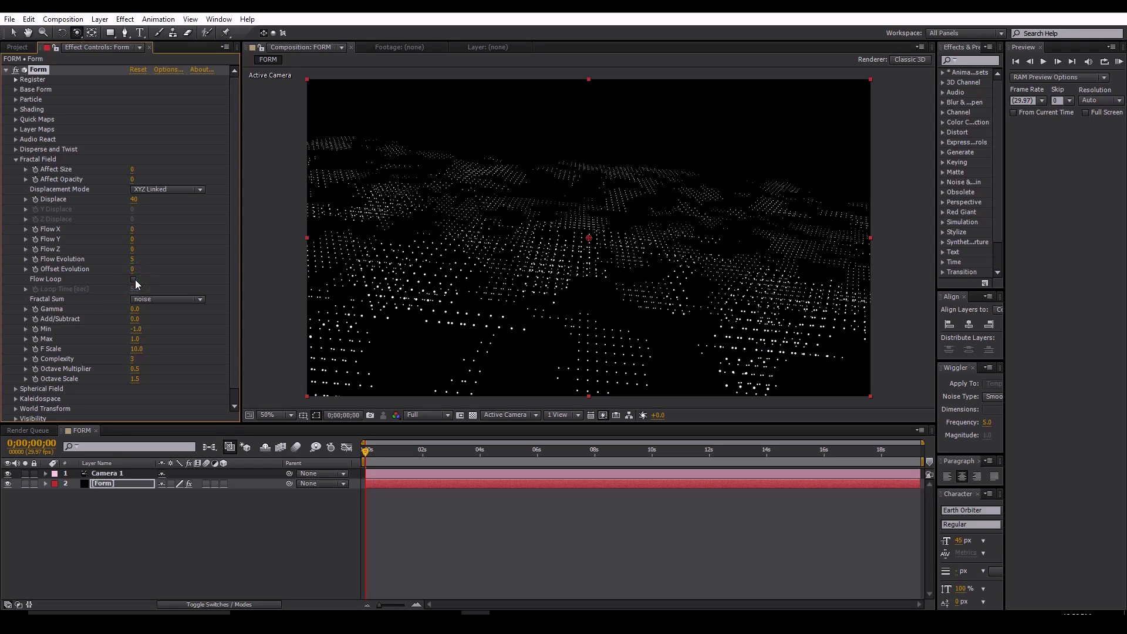
pyautogui.press('space')
# Step: Set the Fractal Field Flow X to 40
pyautogui.press('space')
pyautogui.click(134, 234)
pyautogui.write('40')
pyautogui.press('Return')
# Step: Set Flow Y to 35 and preview the new flow
pyautogui.press('space')
pyautogui.press('space')
pyautogui.click(134, 240)
pyautogui.write('35')
pyautogui.press('Return')
pyautogui.press('space')
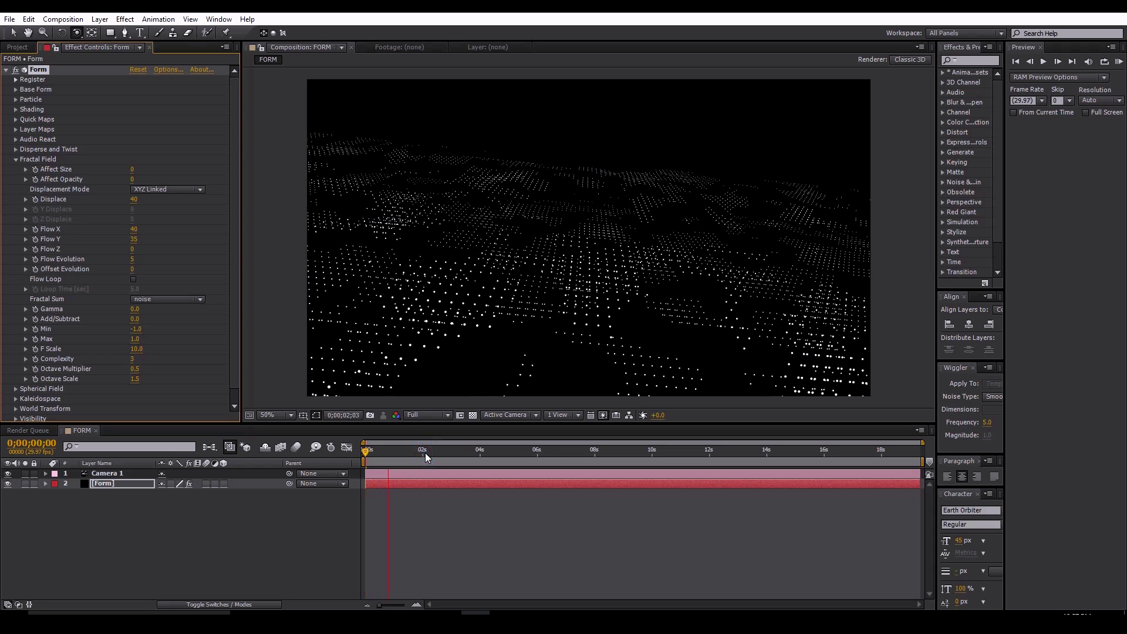
pyautogui.click(425, 453)
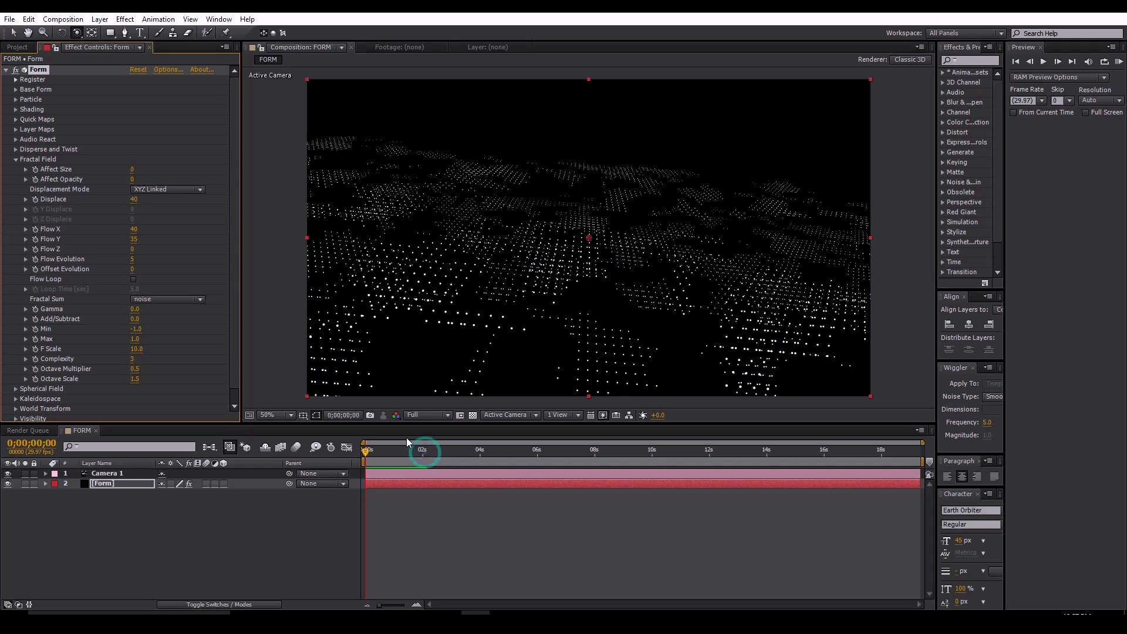
# Step: Turn Flow Loop back on and set Min to -2.8
pyautogui.click(133, 280)
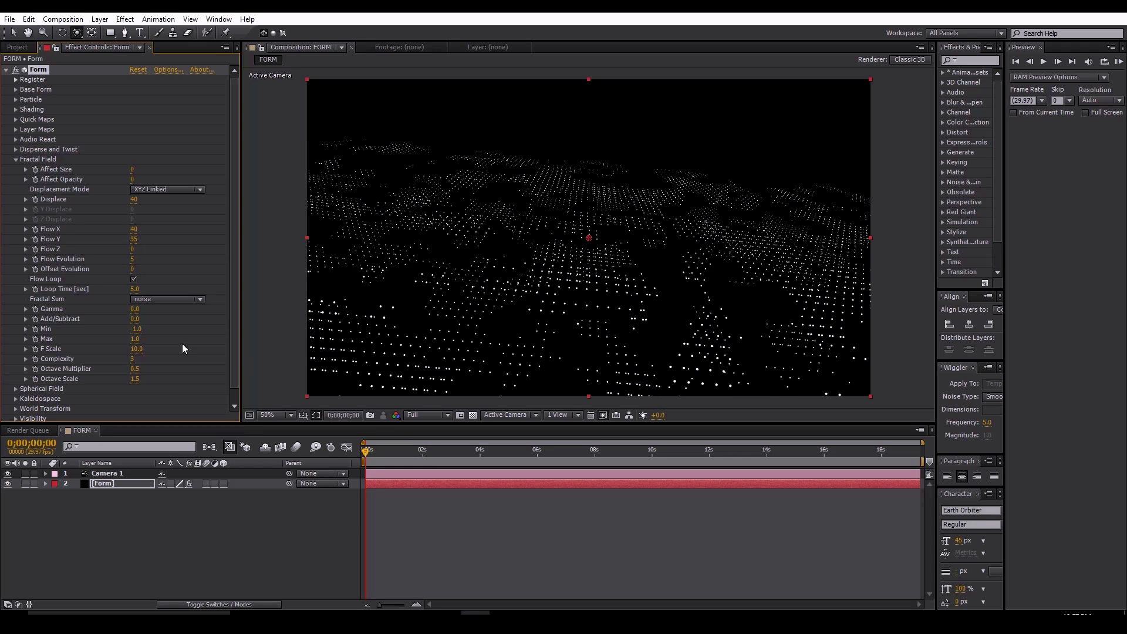
pyautogui.scroll(-1, 187, 361)
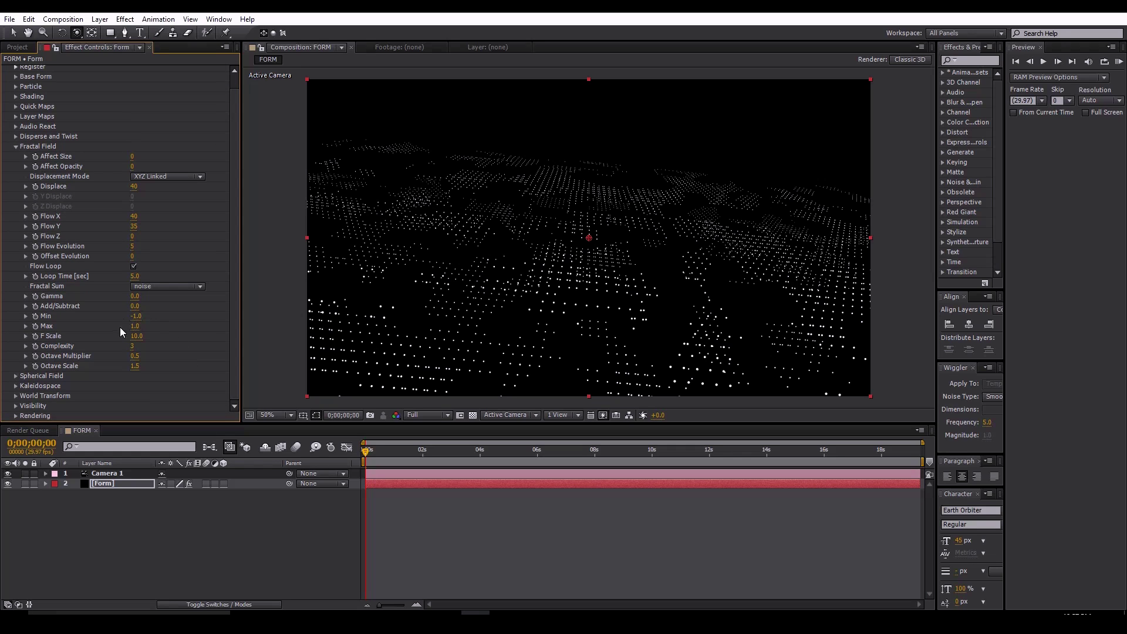
pyautogui.click(140, 316)
pyautogui.write('-')
pyautogui.press('Return')
# Step: Keep Max at 1.0 and set F Scale to 7.0
pyautogui.moveTo(135, 329); pyautogui.dragTo(141, 328)
pyautogui.press('Return')
pyautogui.click(136, 336)
pyautogui.write('7')
pyautogui.press('Return')
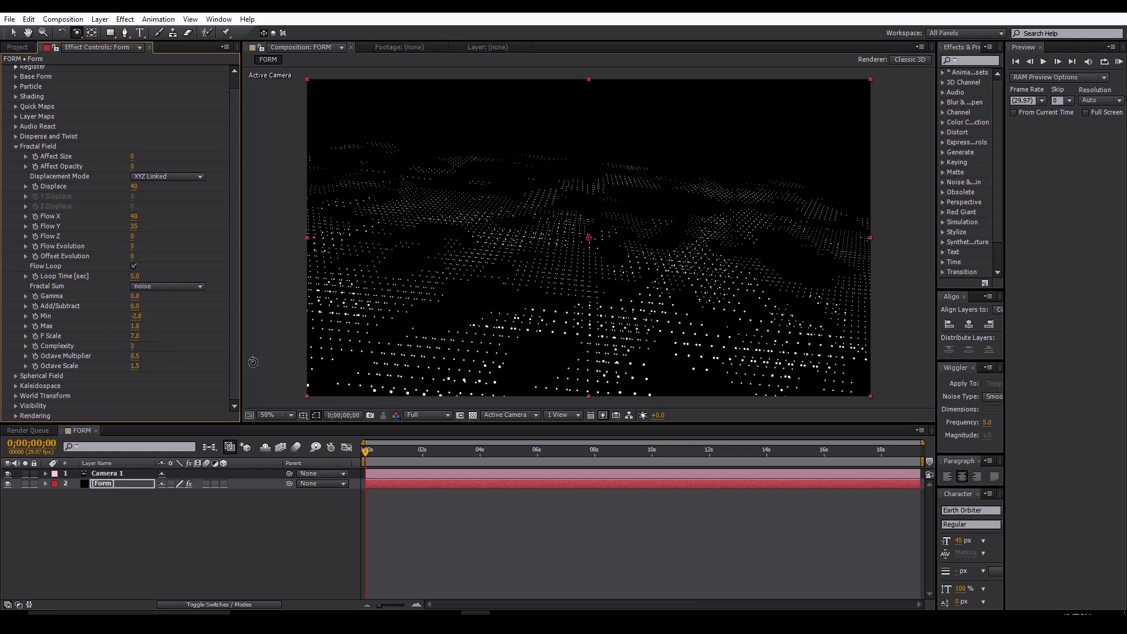
# Step: Set both Octave Multiplier and Octave Scale to 0
pyautogui.click(135, 357)
pyautogui.write('0')
pyautogui.press('Return')
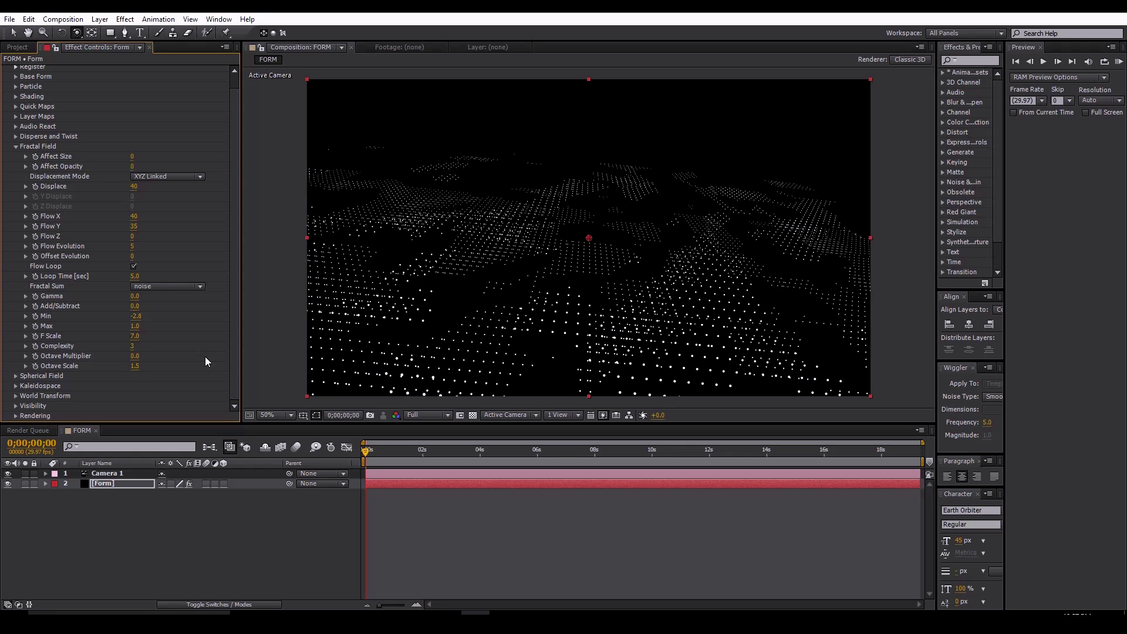
pyautogui.click(136, 365)
pyautogui.write('0')
pyautogui.press('Return')
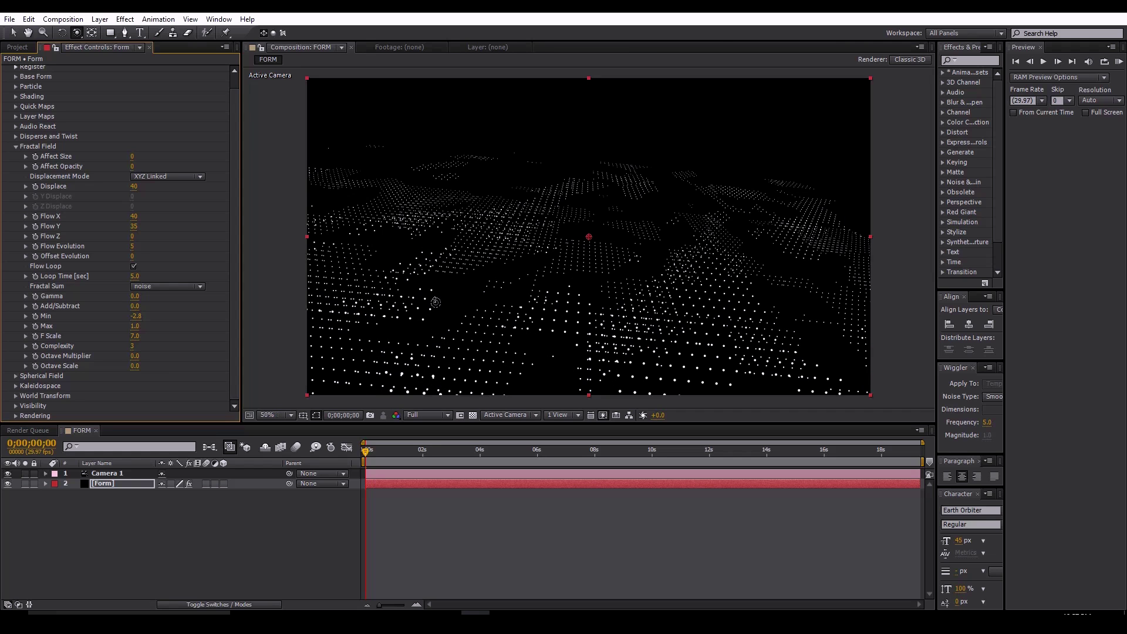
# Step: Preview the reshaped particle field and collapse the Fractal Field settings
pyautogui.press('space')
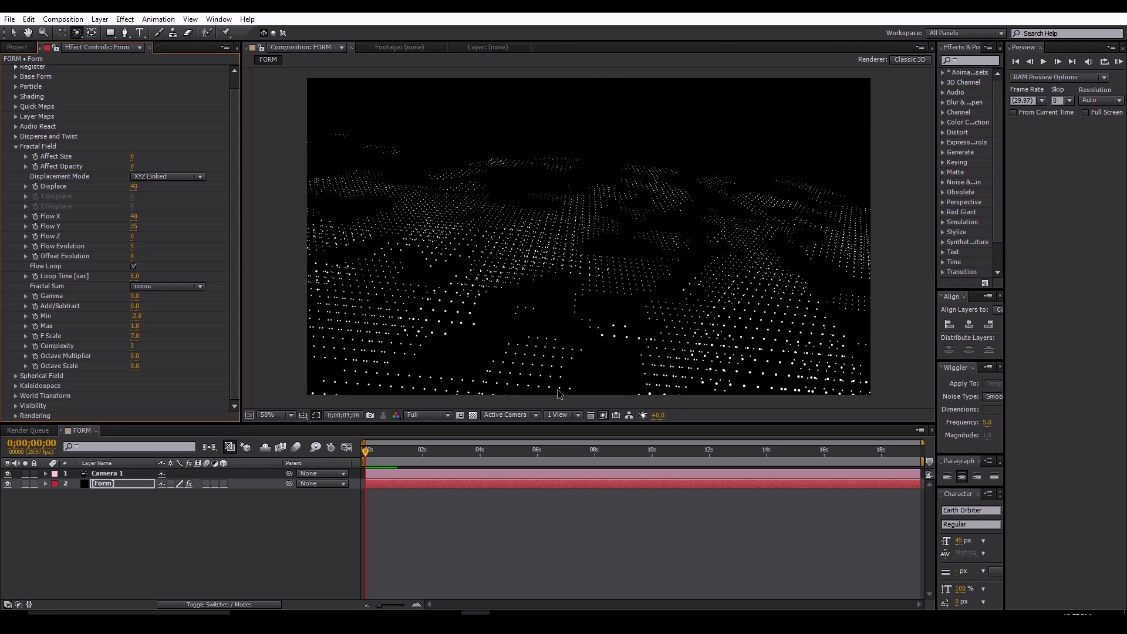
pyautogui.click(411, 452)
pyautogui.click(406, 463)
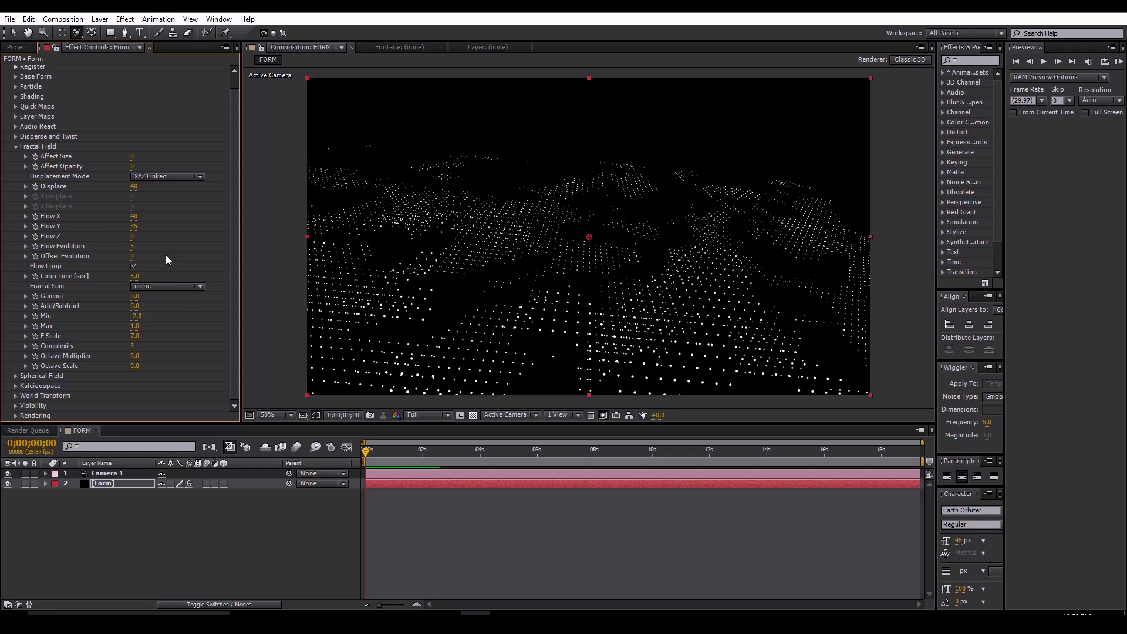
pyautogui.click(15, 148)
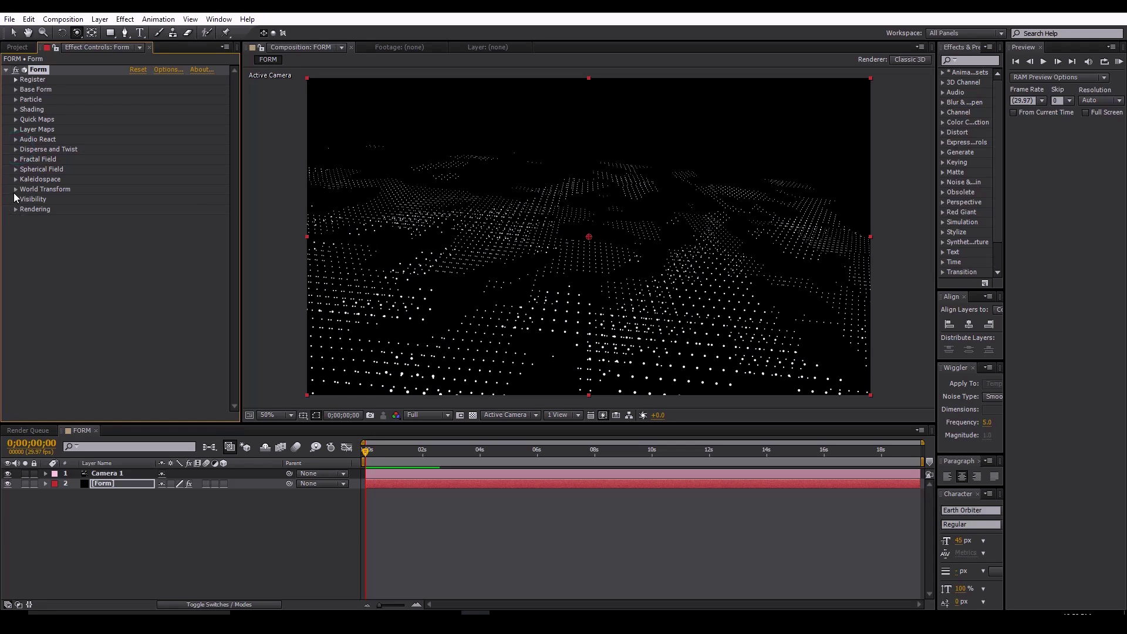
# Step: Expand World Transform and tilt the field with an X Rotation of 4°
pyautogui.click(16, 190)
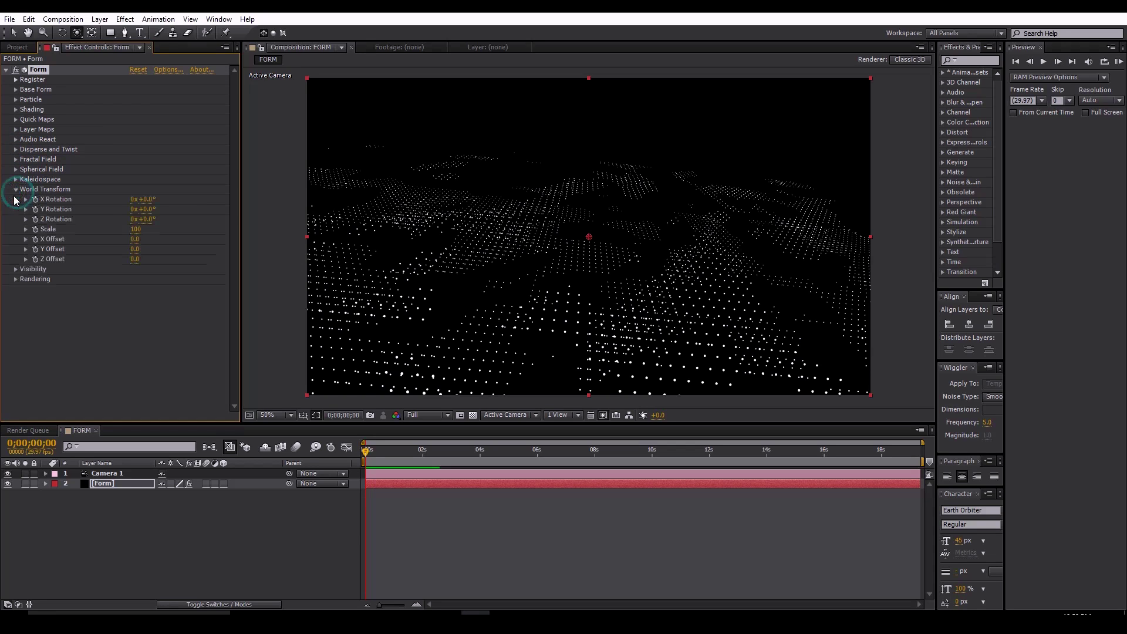
pyautogui.click(142, 200)
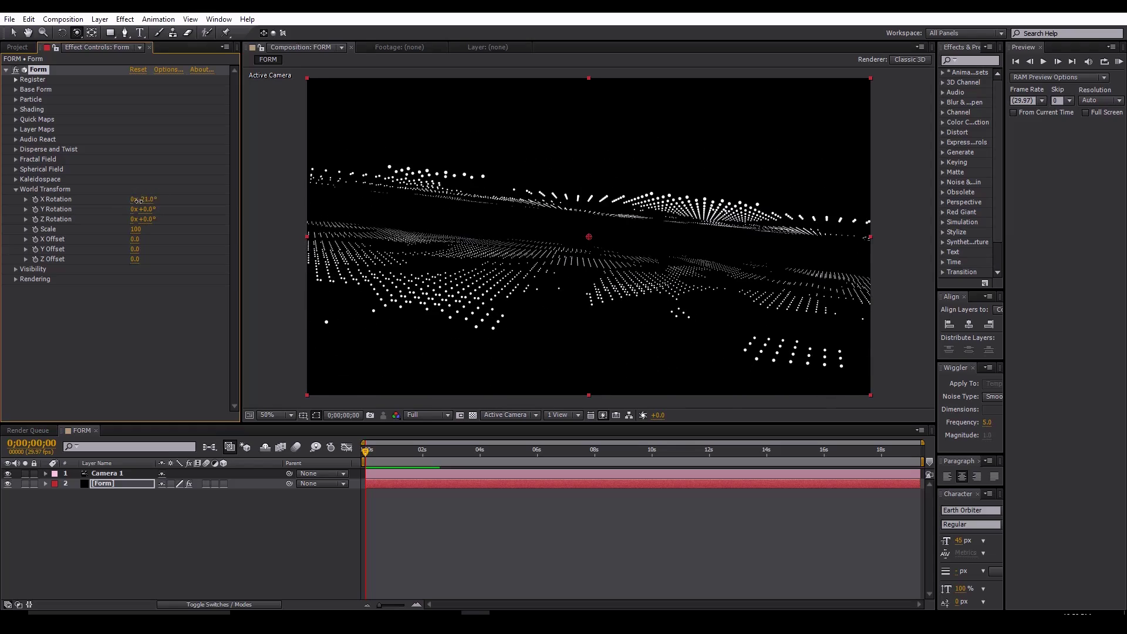
pyautogui.moveTo(142, 199); pyautogui.dragTo(153, 201)
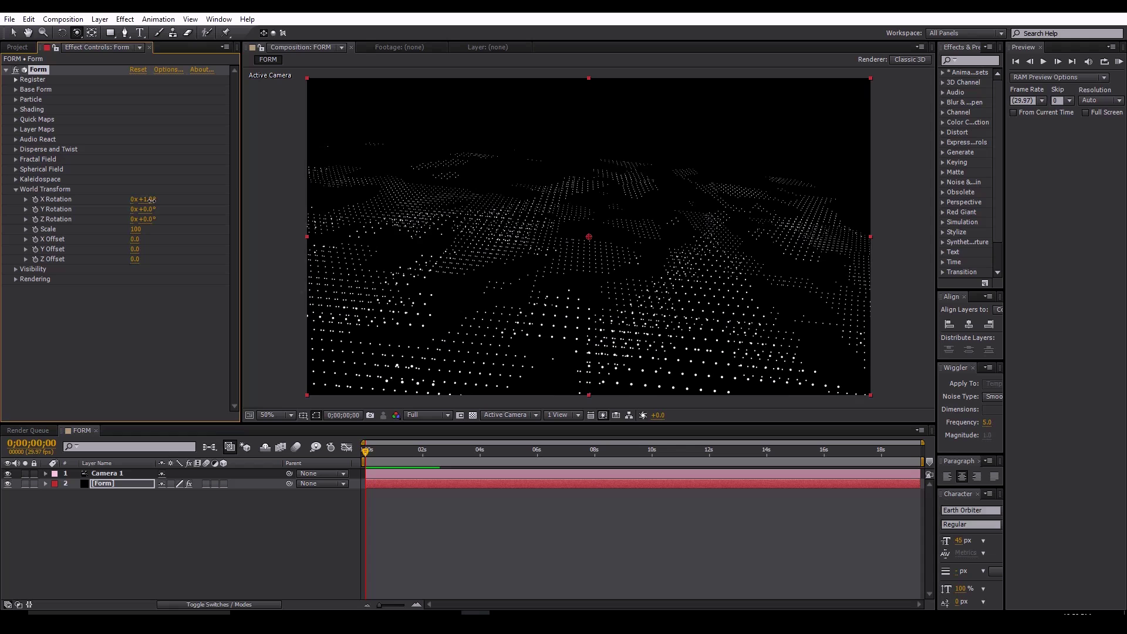
pyautogui.click(153, 201)
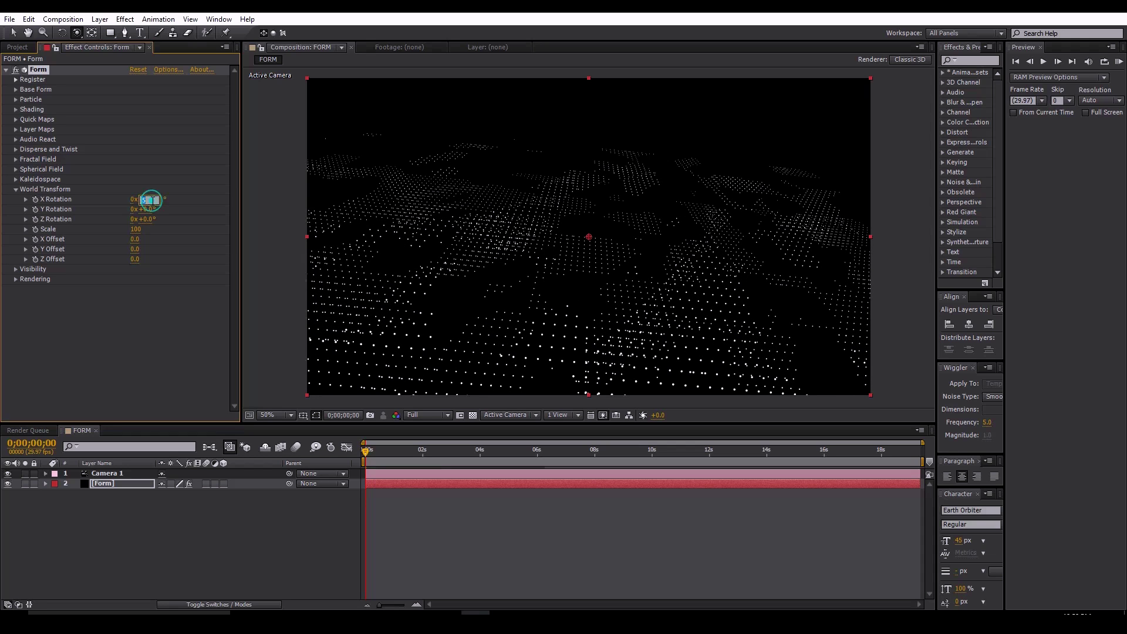
pyautogui.write('4')
pyautogui.press('Return')
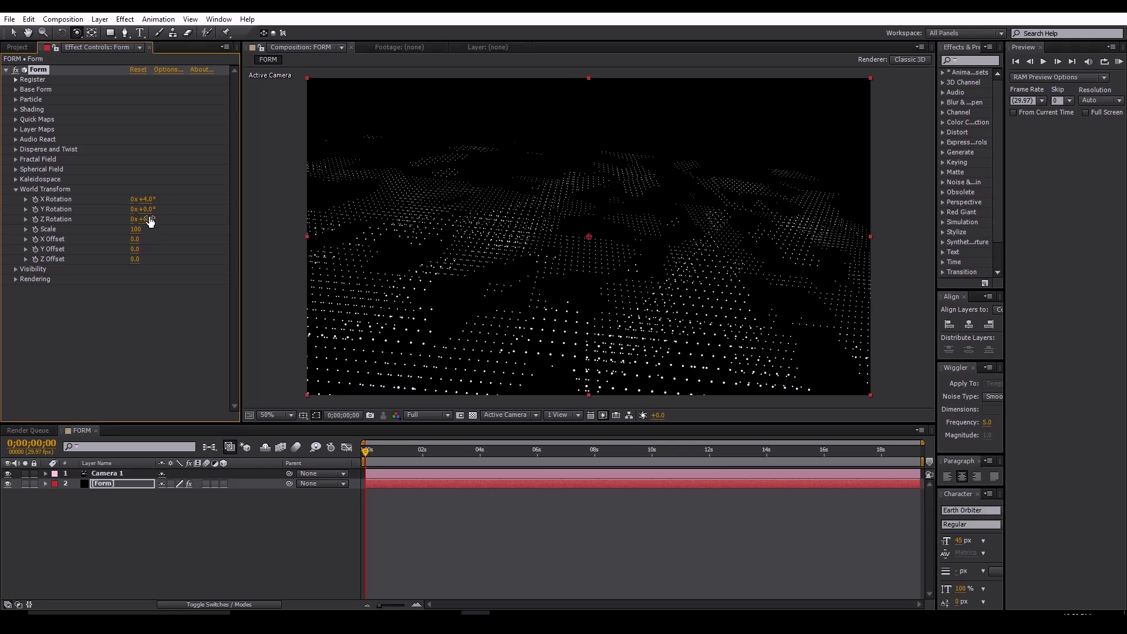
# Step: Settle the rotations at X 1°, Y -1° and Z 13°, then preview the tilted landscape
pyautogui.moveTo(146, 210); pyautogui.dragTo(155, 221)
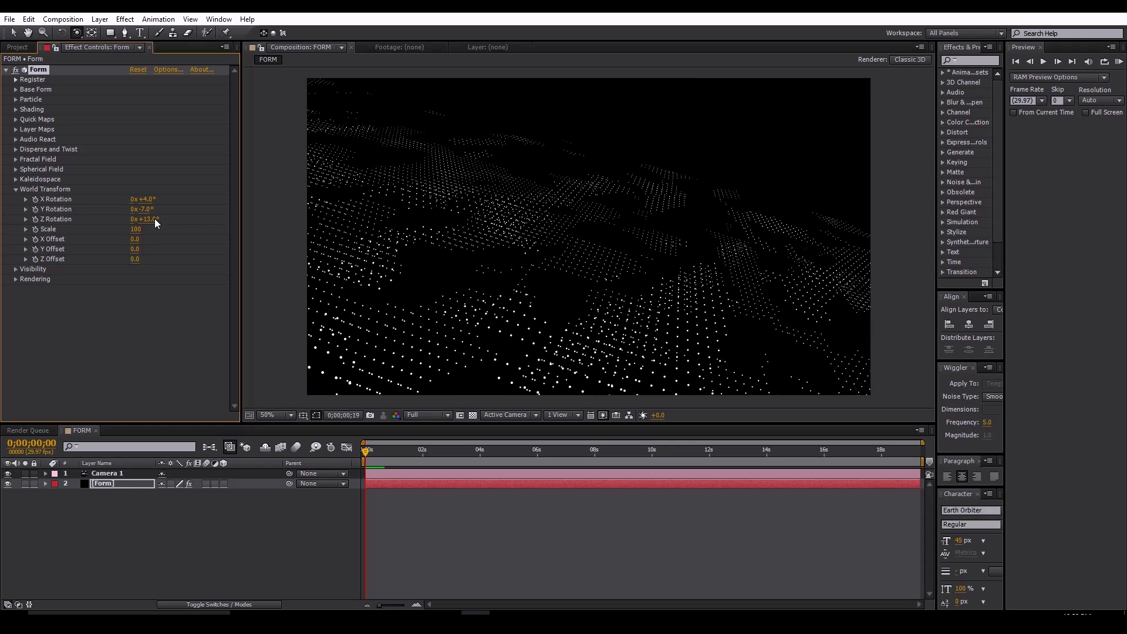
pyautogui.click(155, 219)
pyautogui.moveTo(146, 200); pyautogui.dragTo(150, 207)
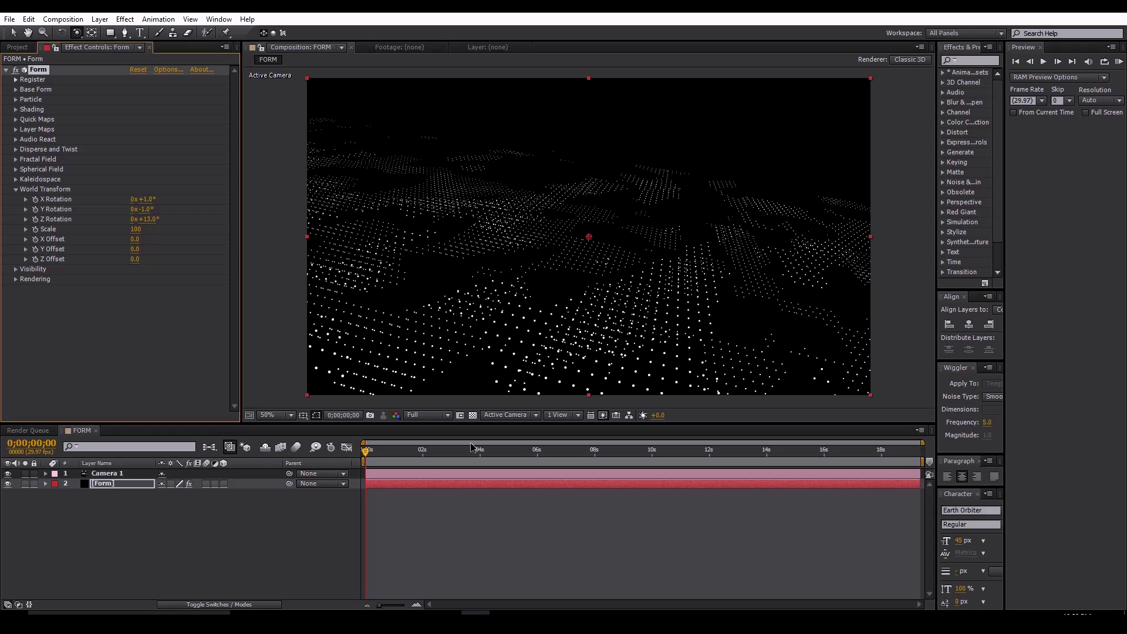
pyautogui.press('KP_0')
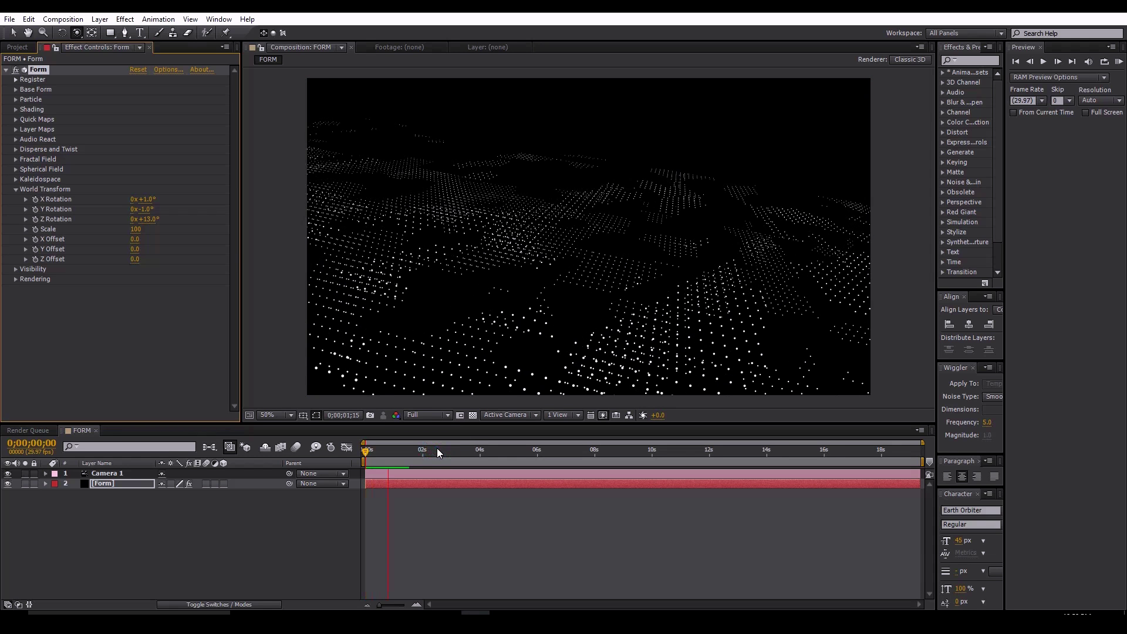
pyautogui.press('space')
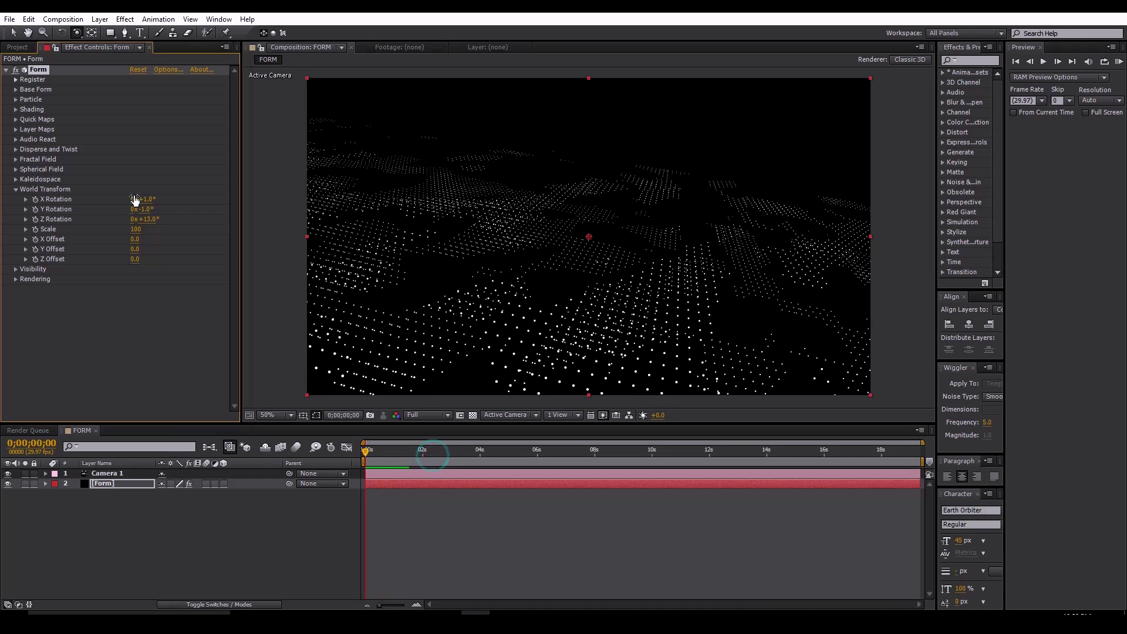
pyautogui.click(16, 190)
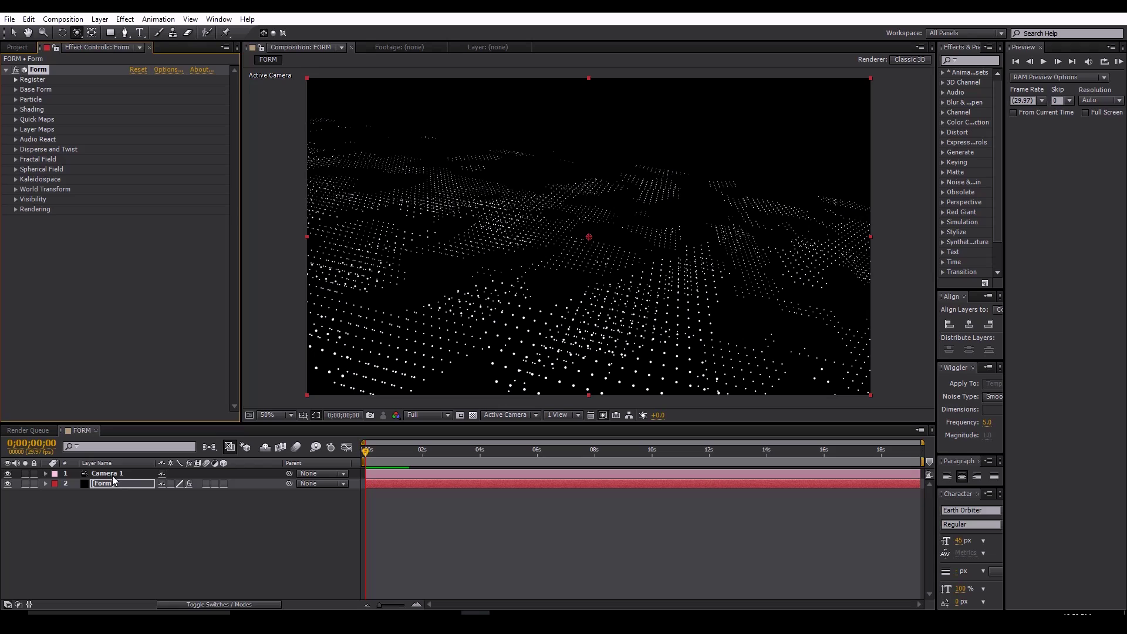
pyautogui.click(114, 480)
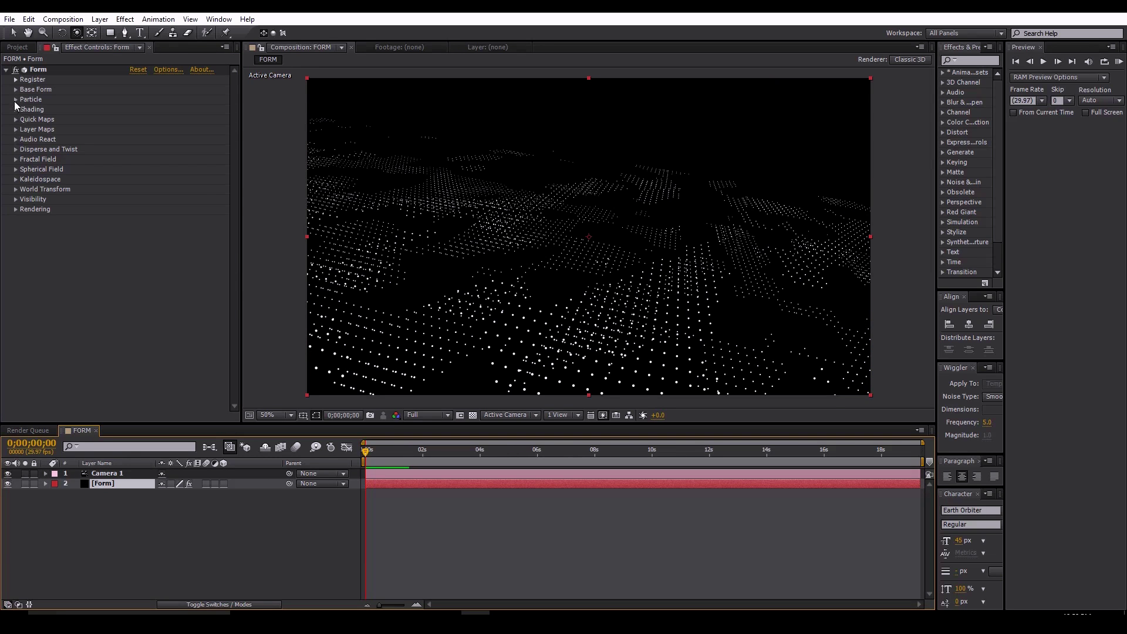
# Step: Change the Form particle Color to a brighter blue (R 38, G 140, B 236)
pyautogui.click(16, 100)
pyautogui.click(136, 189)
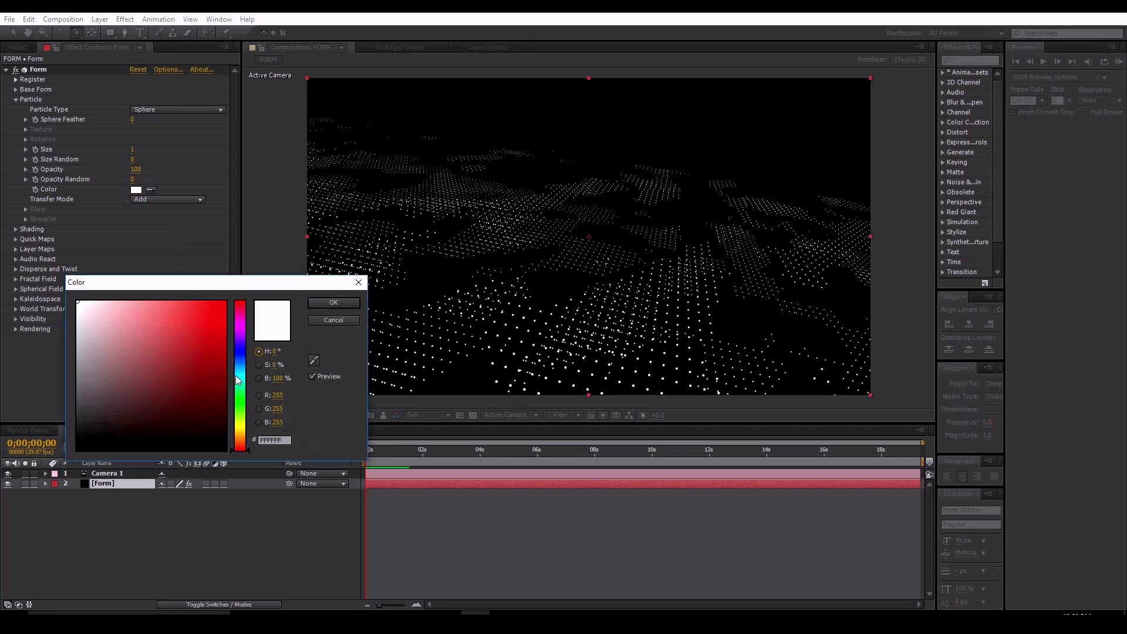
pyautogui.click(240, 358)
pyautogui.moveTo(187, 352); pyautogui.dragTo(185, 317)
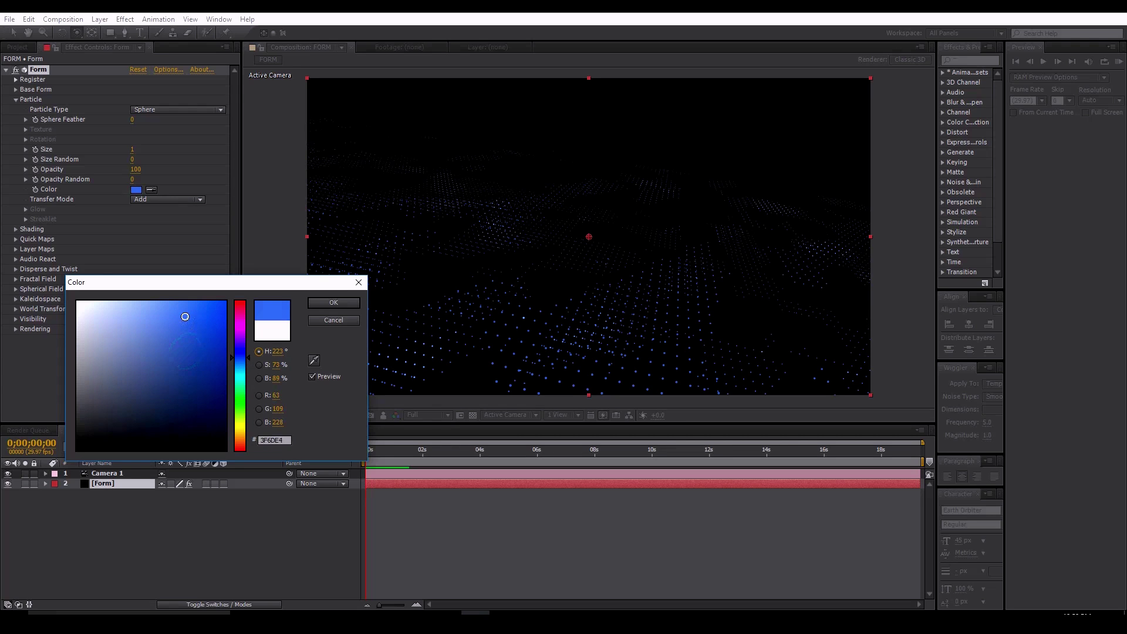
pyautogui.click(240, 364)
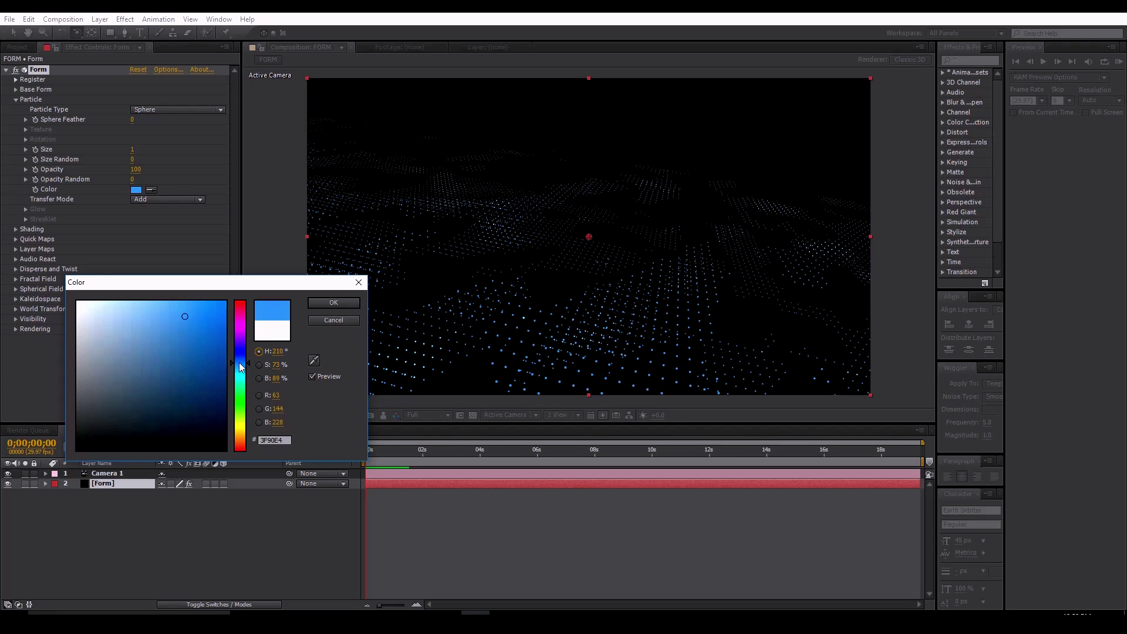
pyautogui.moveTo(208, 329); pyautogui.dragTo(202, 312)
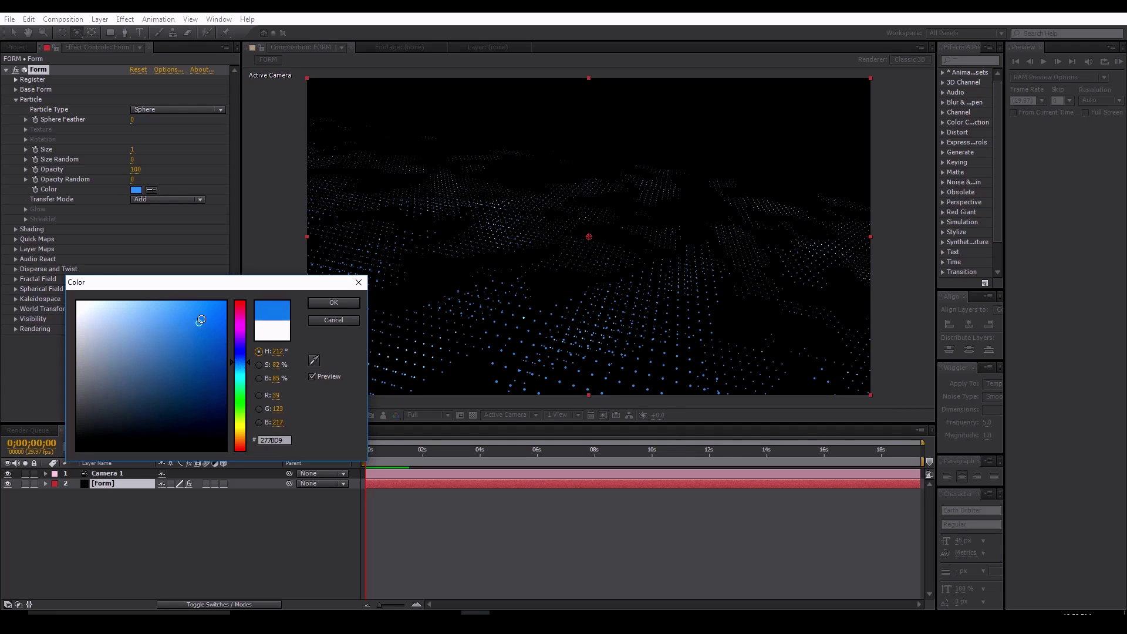
pyautogui.click(240, 365)
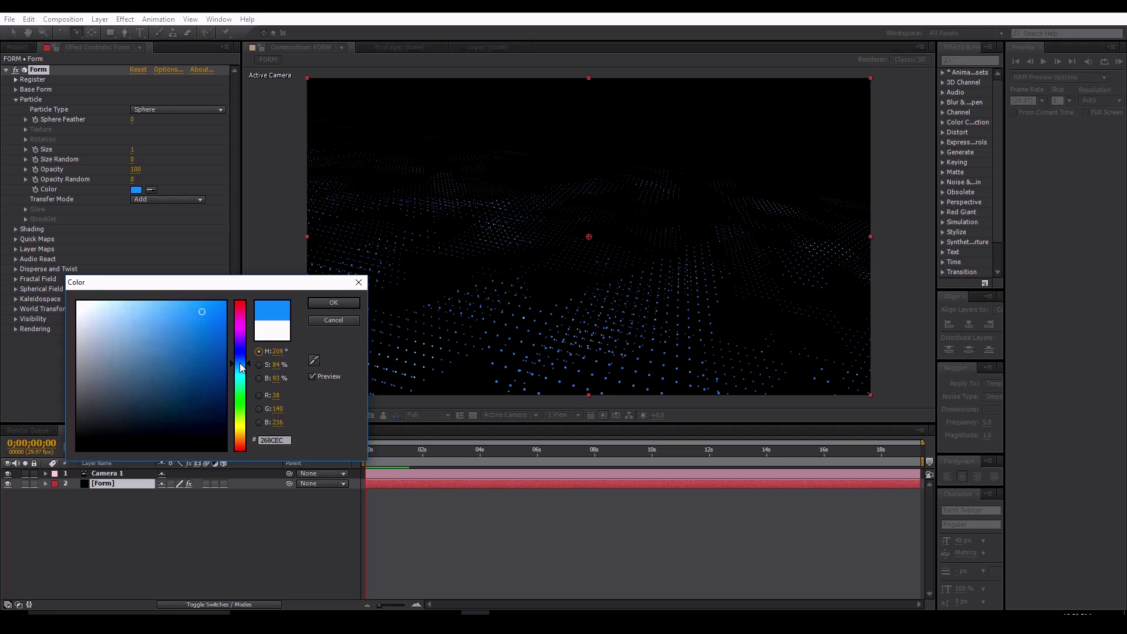
pyautogui.click(316, 303)
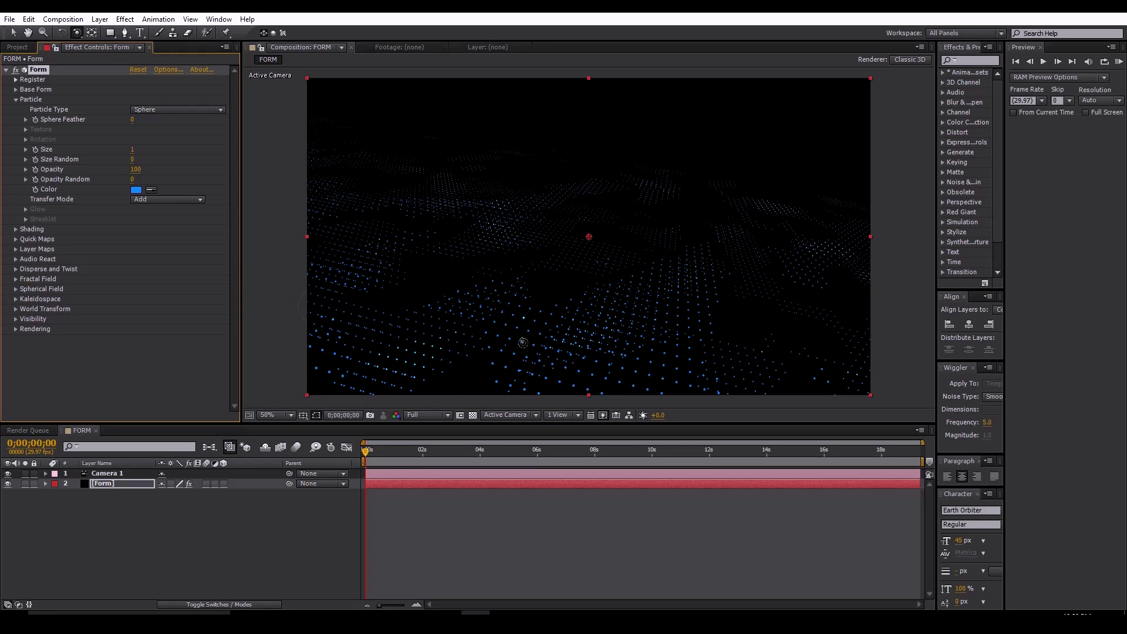
# Step: Turn on Depth of Field for Camera 1
pyautogui.click(110, 475)
pyautogui.press('a')
pyautogui.press('a')
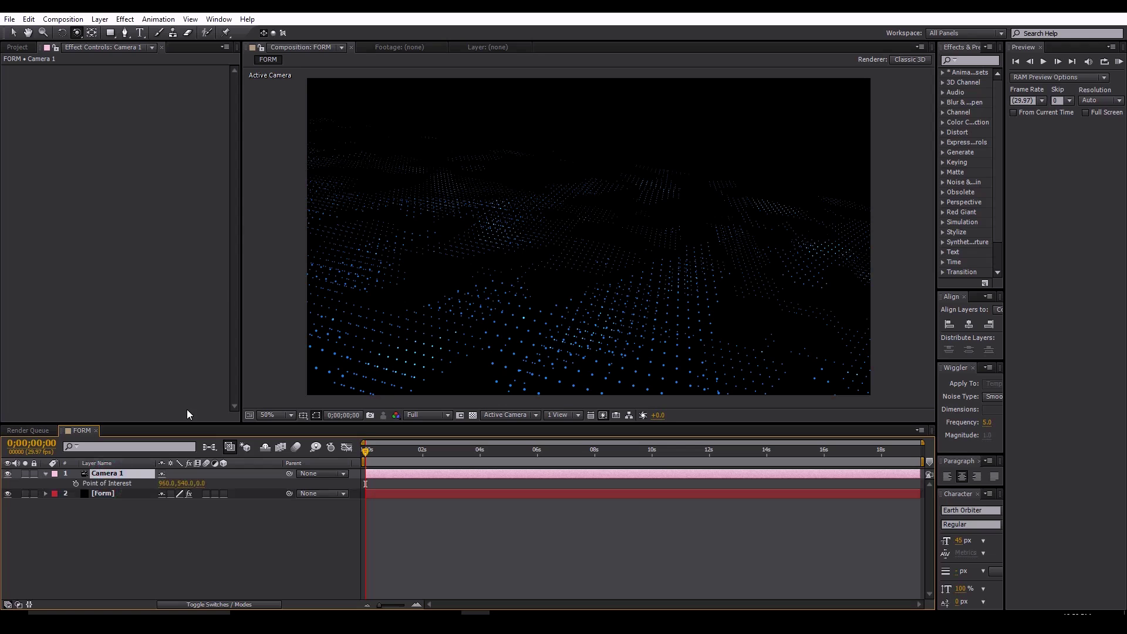
pyautogui.click(163, 504)
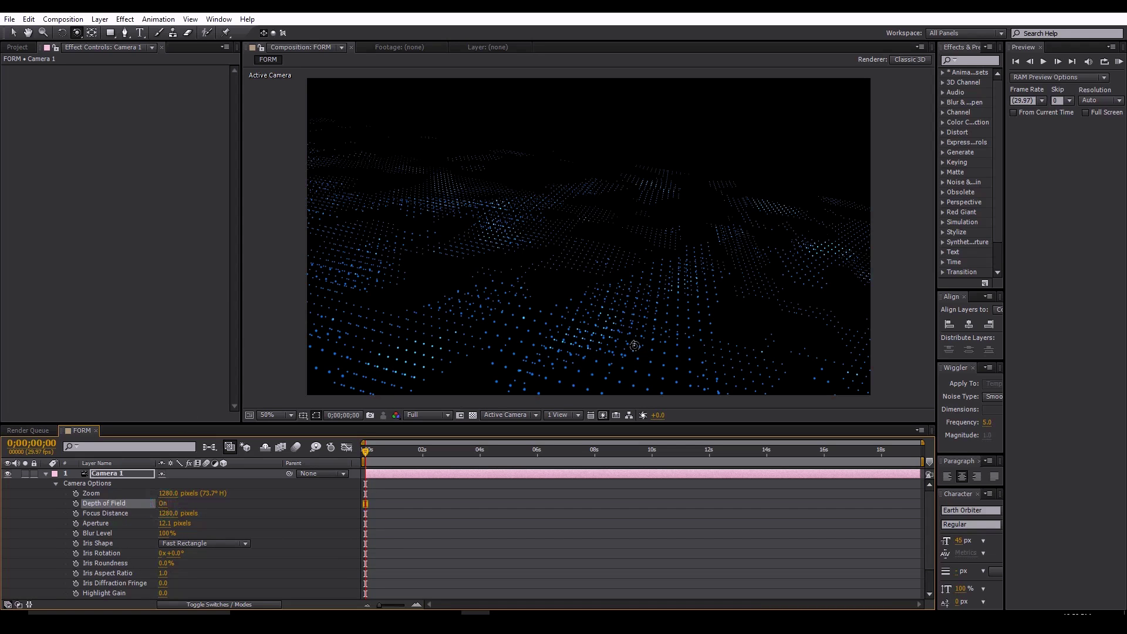
# Step: Raise Camera 1's Aperture to 45.1 pixels and re-angle the camera over the particle field
pyautogui.moveTo(170, 528); pyautogui.dragTo(241, 516)
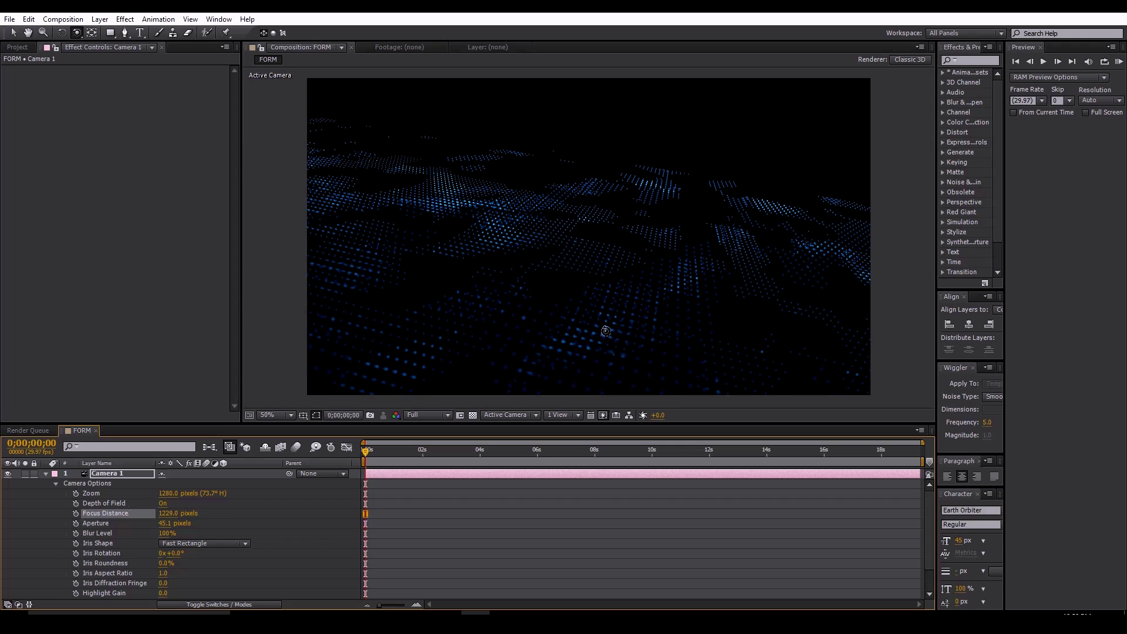
pyautogui.press('c')
pyautogui.moveTo(584, 340)
pyautogui.mouseDown()
pyautogui.moveTo(588, 309)
pyautogui.moveTo(552, 334)
pyautogui.mouseUp()
pyautogui.press('c')
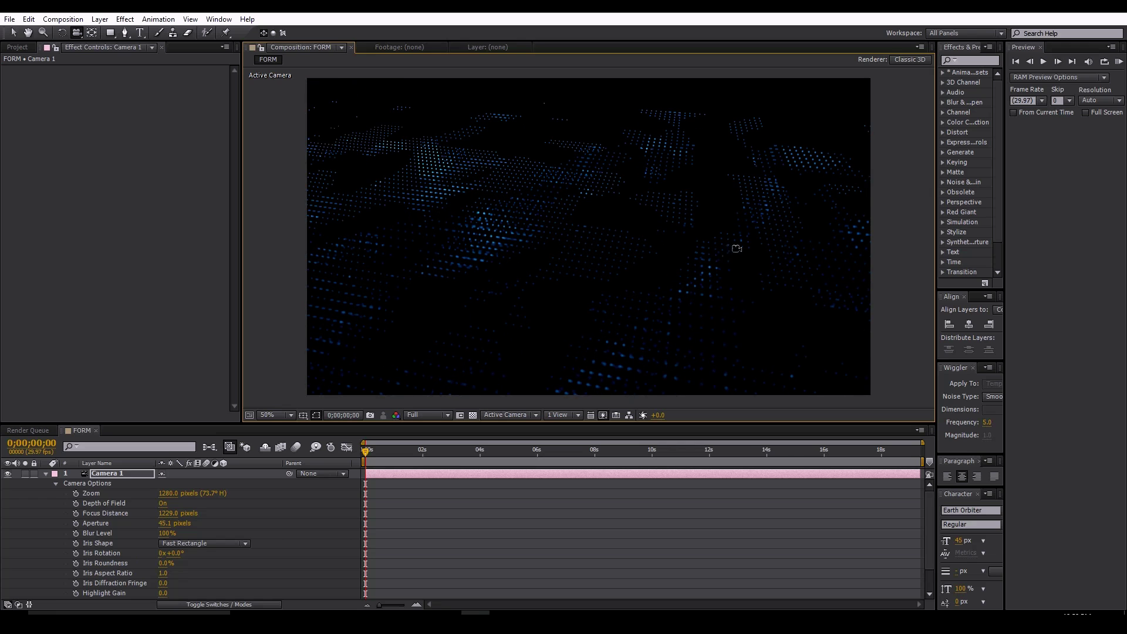
pyautogui.moveTo(736, 244); pyautogui.dragTo(750, 244)
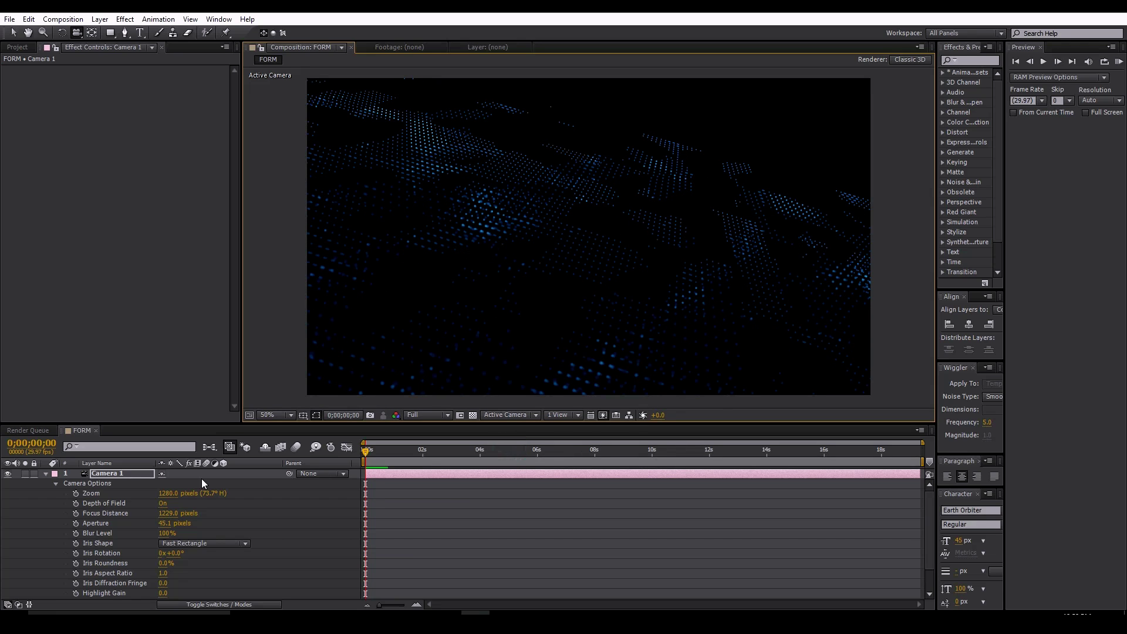
pyautogui.click(46, 473)
# Step: Tilt the Base Form grid to X Rotation 5° and Y Rotation 7°, then preview
pyautogui.click(125, 484)
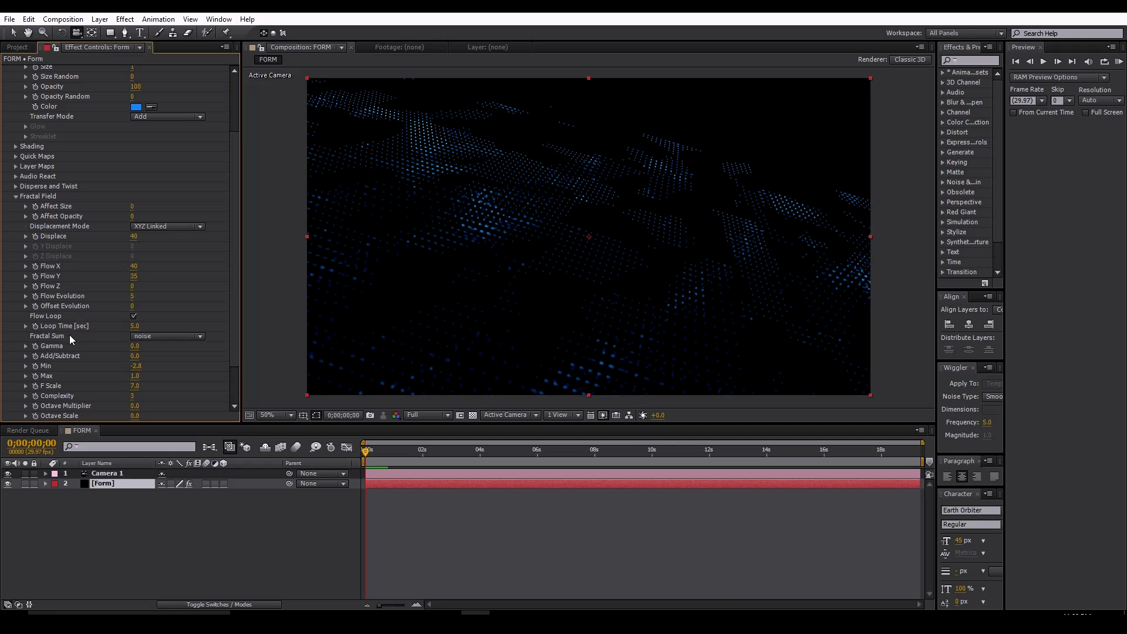
pyautogui.scroll(3, 47, 336)
pyautogui.scroll(2, 37, 198)
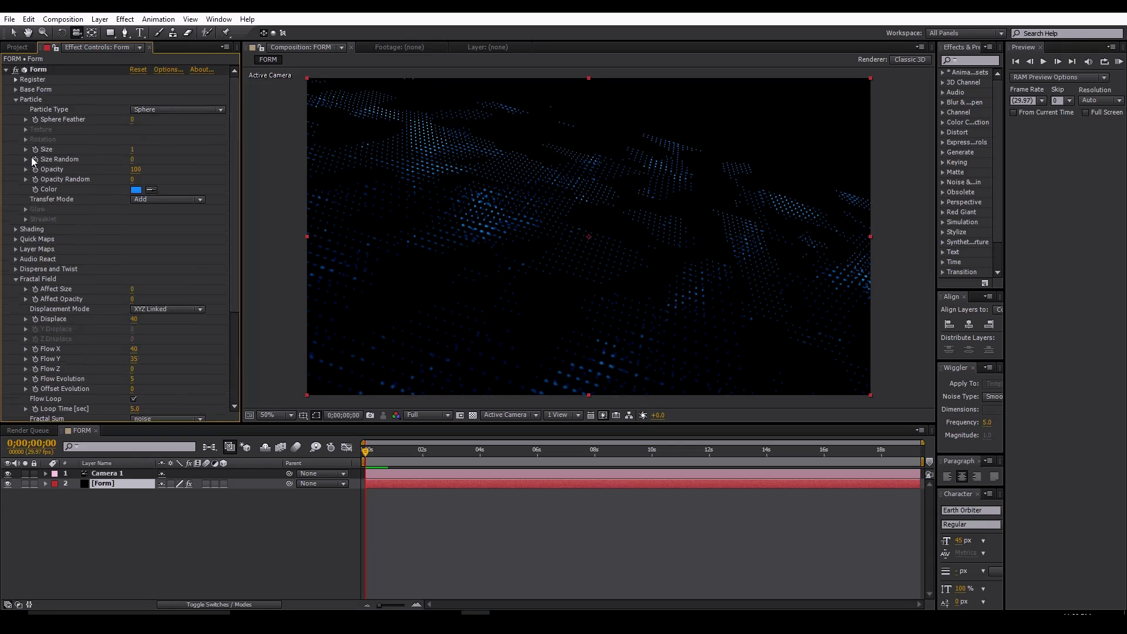
pyautogui.click(15, 91)
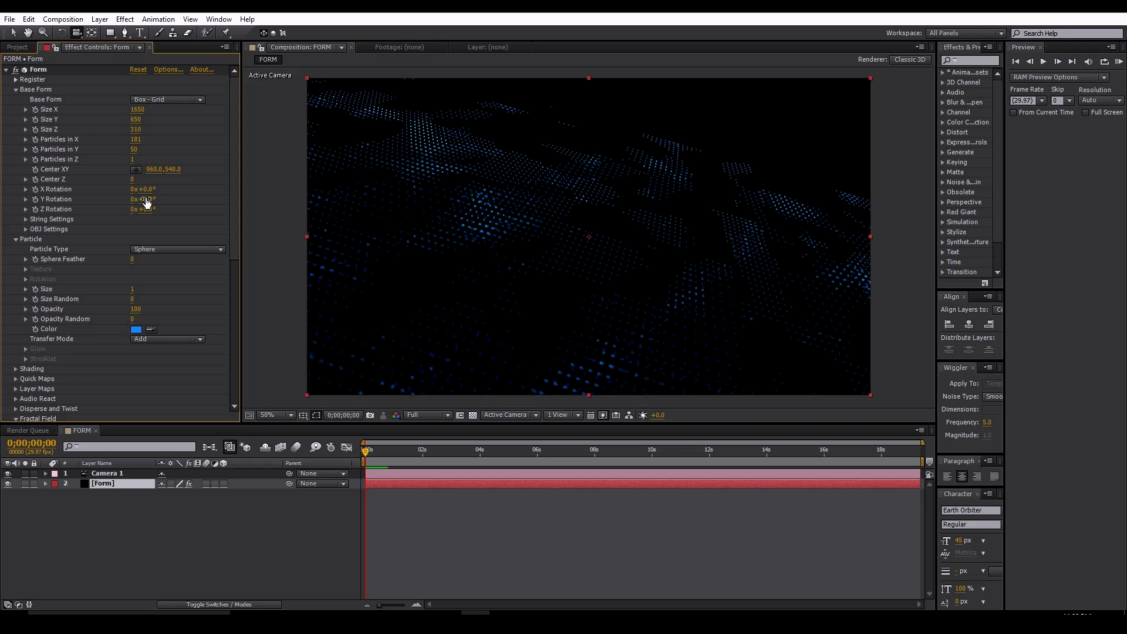
pyautogui.moveTo(147, 202)
pyautogui.mouseDown()
pyautogui.moveTo(153, 189)
pyautogui.moveTo(155, 213)
pyautogui.mouseUp()
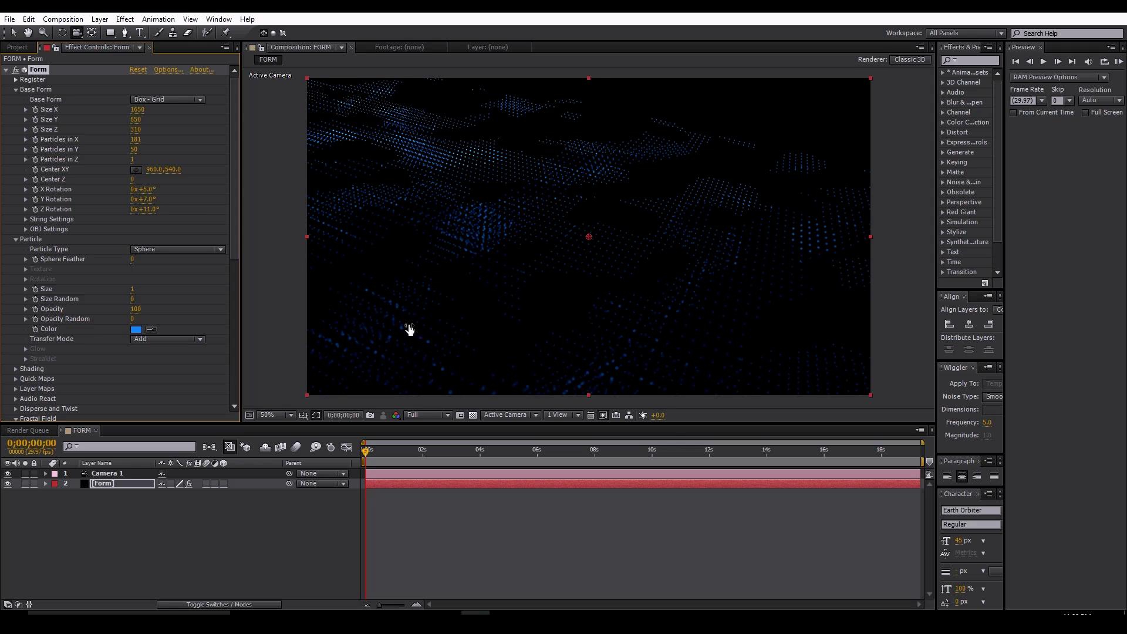
pyautogui.press('space')
pyautogui.click(463, 454)
pyautogui.click(16, 89)
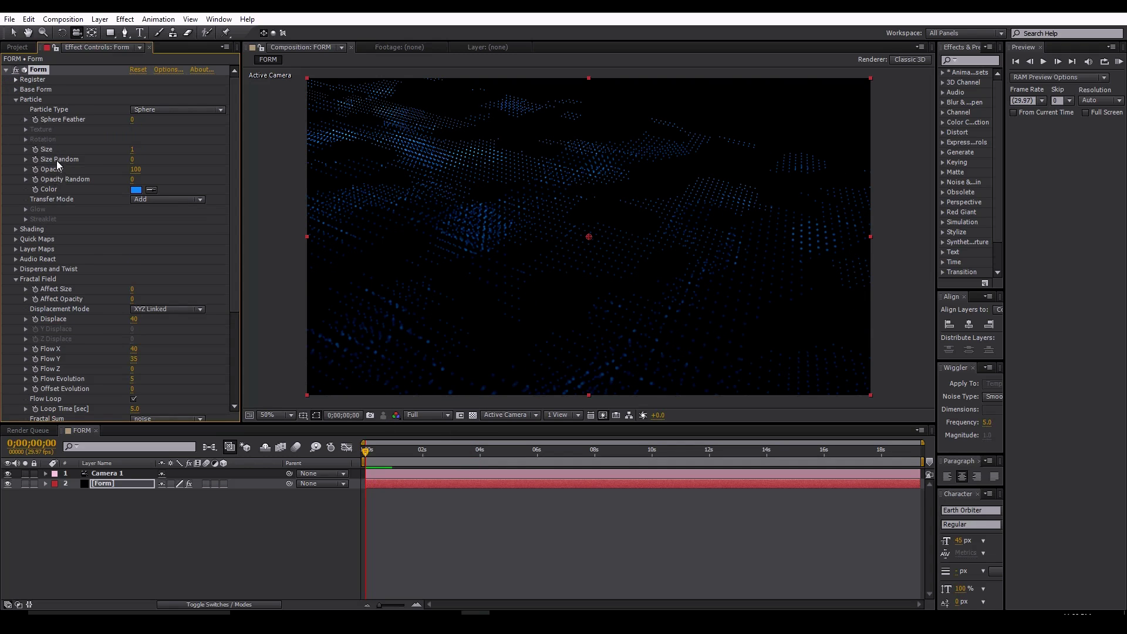
# Step: Raise particle Size Random to 100 and adjust the camera view at 0;00;02;21
pyautogui.moveTo(134, 160); pyautogui.dragTo(256, 163)
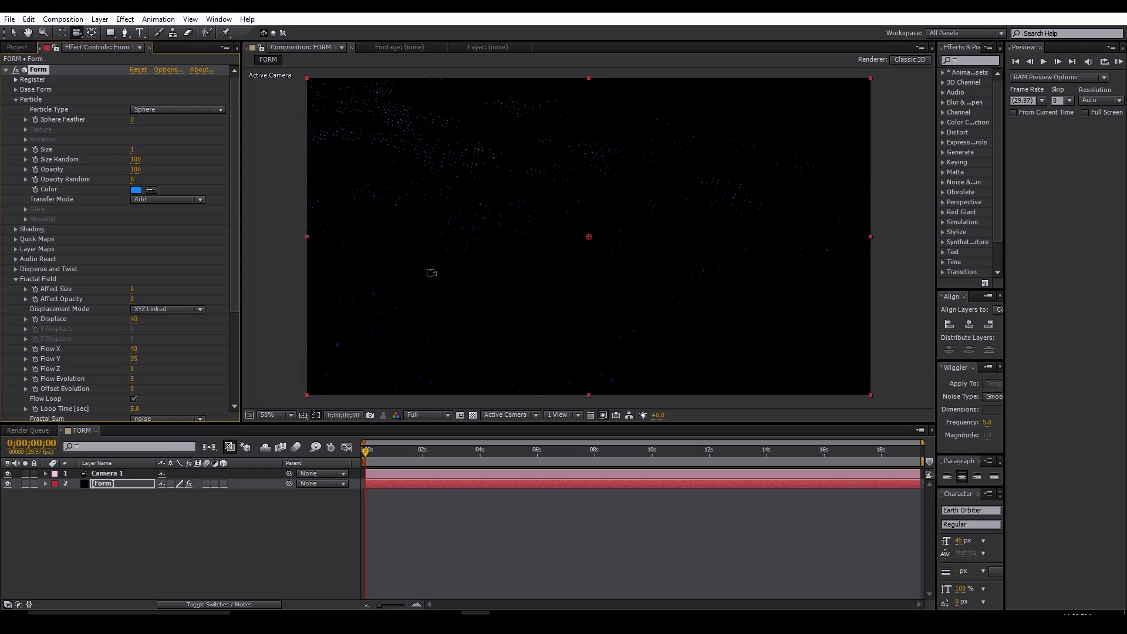
pyautogui.press('c')
pyautogui.moveTo(544, 305); pyautogui.dragTo(542, 204)
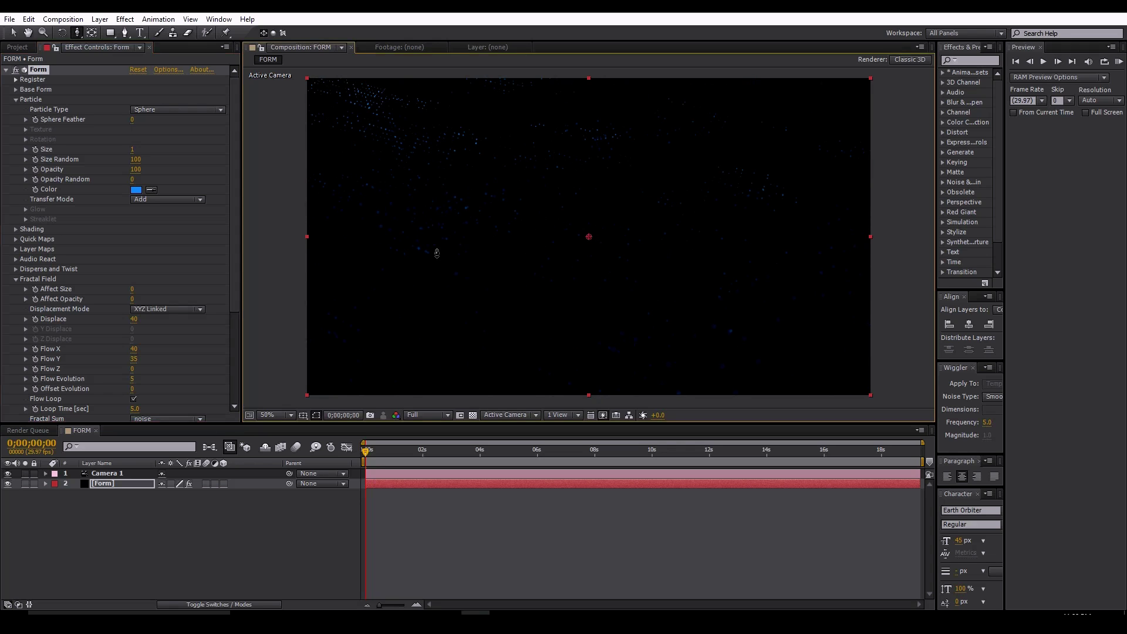
pyautogui.moveTo(385, 451); pyautogui.dragTo(443, 450)
pyautogui.click(107, 473)
# Step: Switch Camera 1 to the 28mm lens preset (Zoom 1493.3 pixels)
pyautogui.click(100, 19)
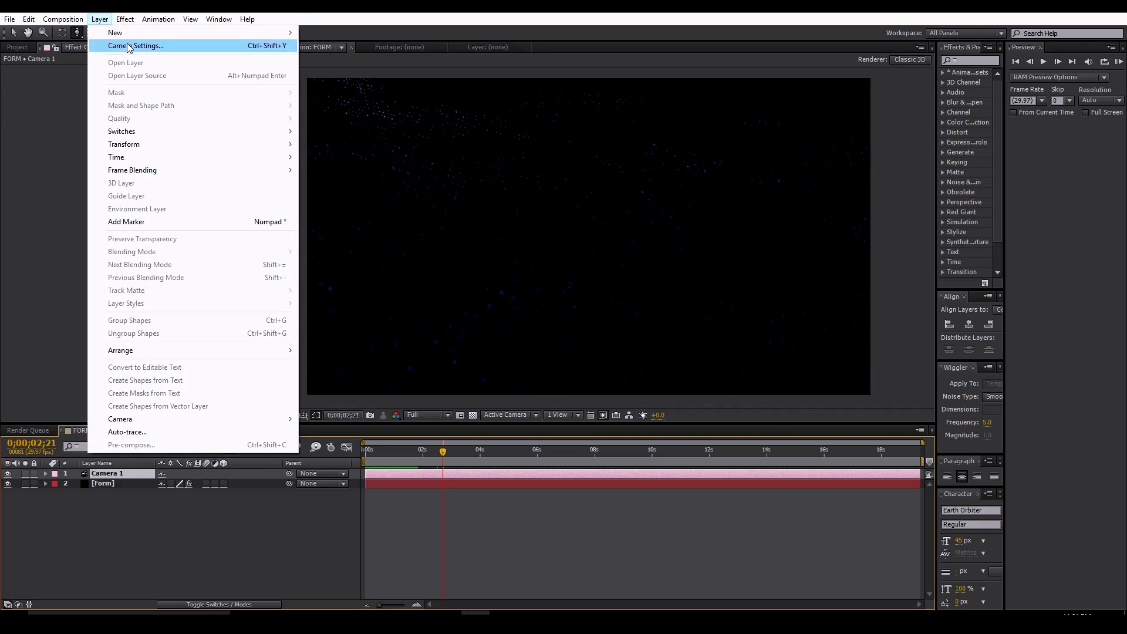
pyautogui.click(113, 45)
pyautogui.click(641, 220)
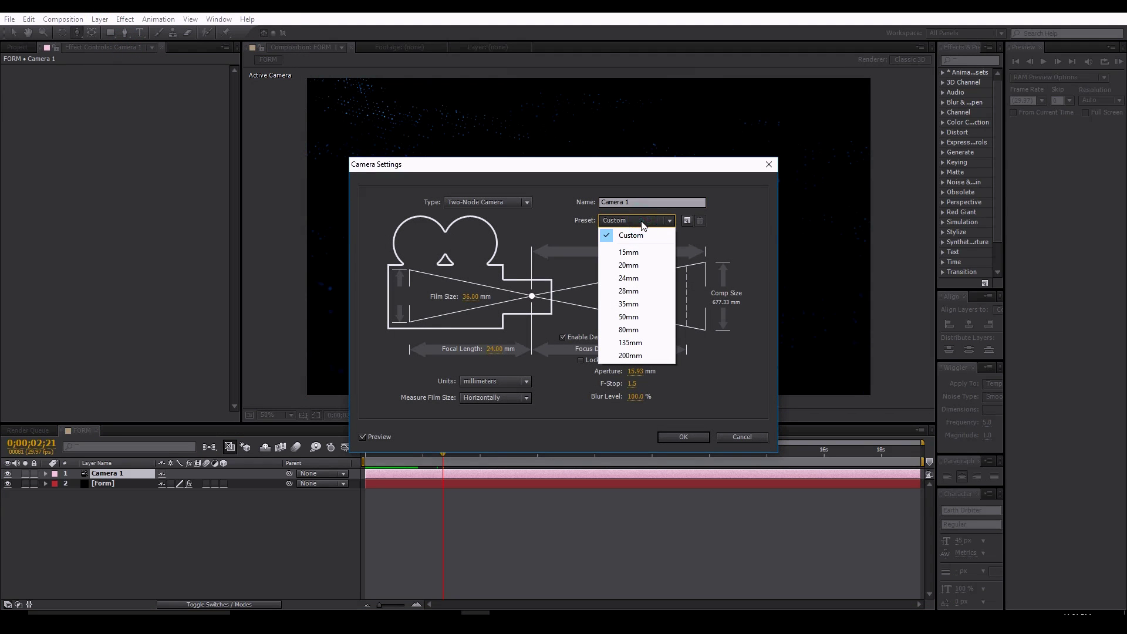
pyautogui.click(630, 291)
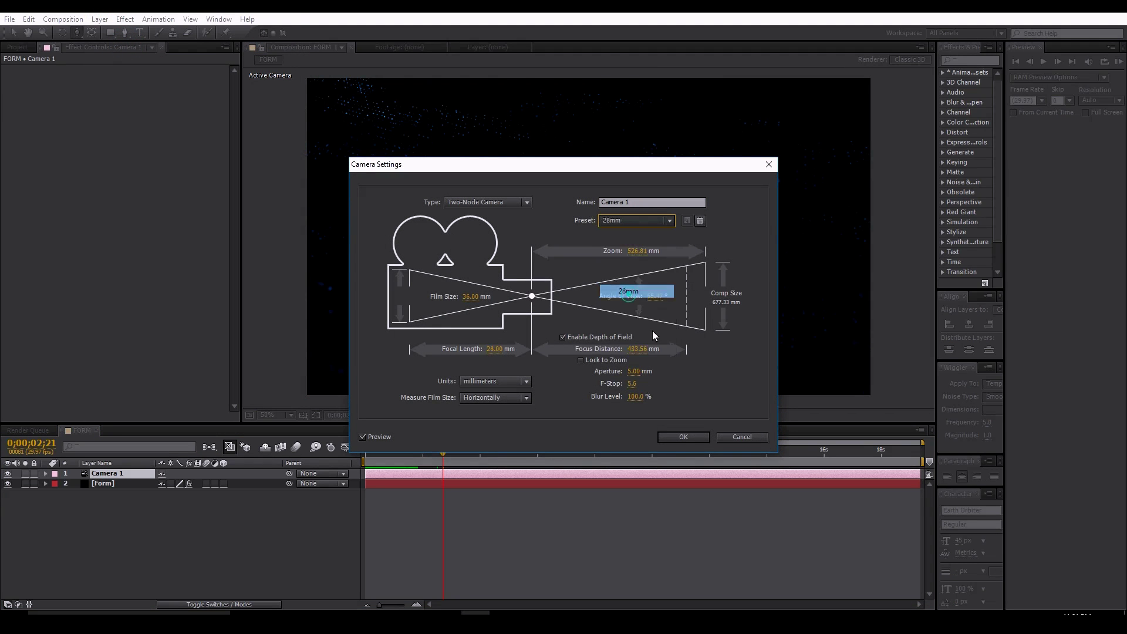
pyautogui.click(672, 438)
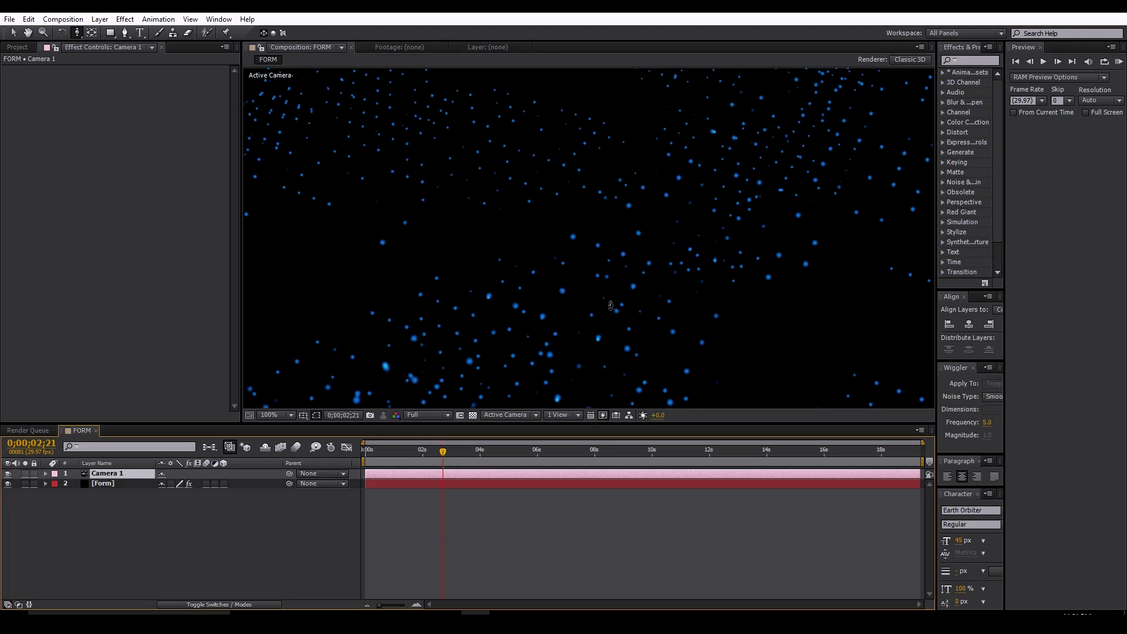
# Step: Set Camera 1's Aperture to 44.2 and Focus Distance to 1168.0 pixels
pyautogui.click(120, 484)
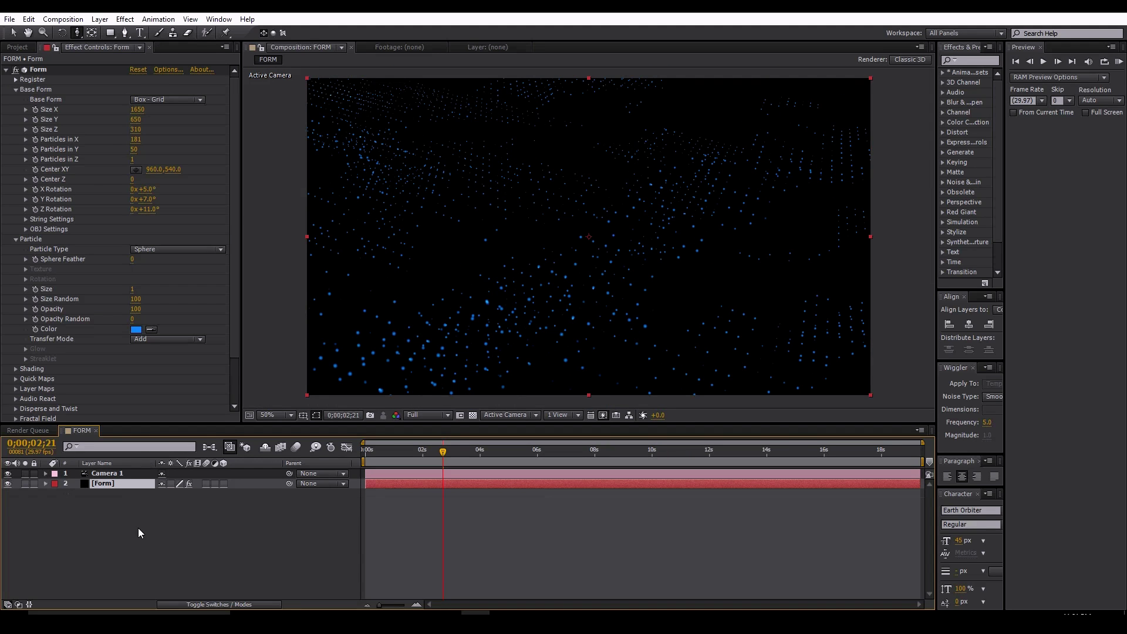
pyautogui.click(106, 474)
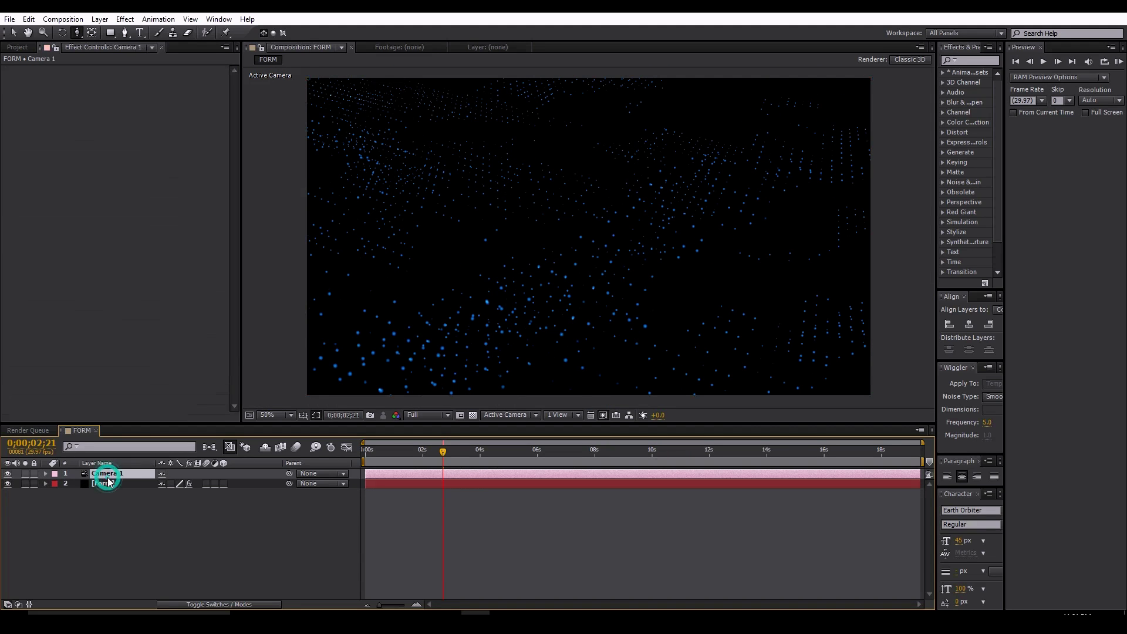
pyautogui.press('a')
pyautogui.press('a')
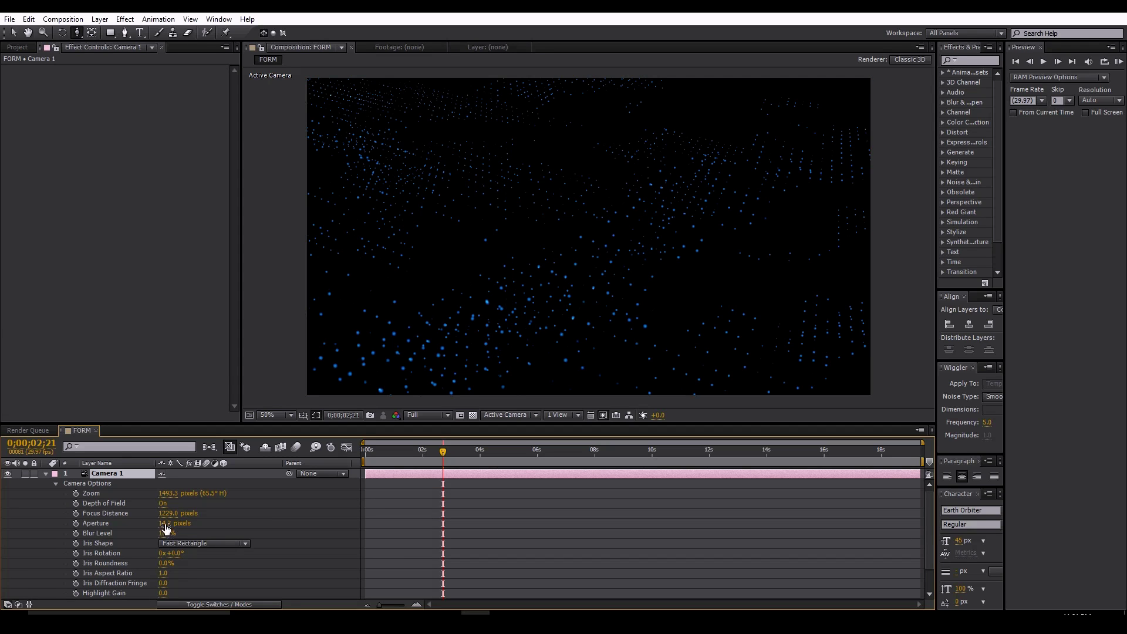
pyautogui.moveTo(166, 523)
pyautogui.mouseDown()
pyautogui.moveTo(207, 530)
pyautogui.moveTo(161, 513)
pyautogui.mouseUp()
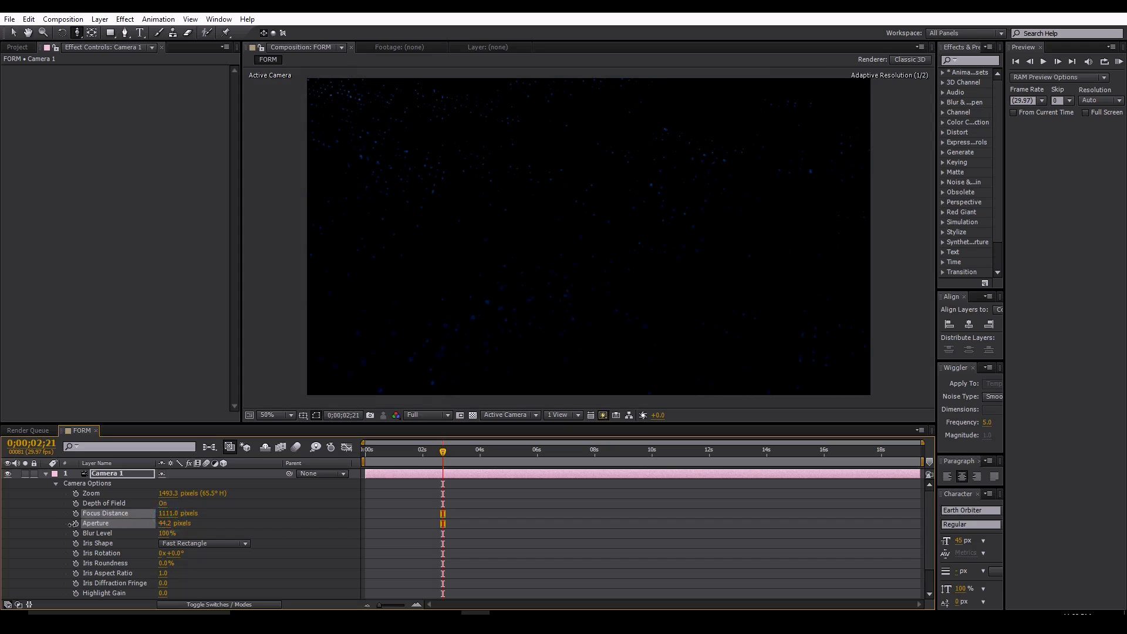
pyautogui.click(45, 474)
# Step: Undo the Size Random and rotation changes, restoring X Rotation 5°, and preview
pyautogui.hotkey('ctrl', 'Down')
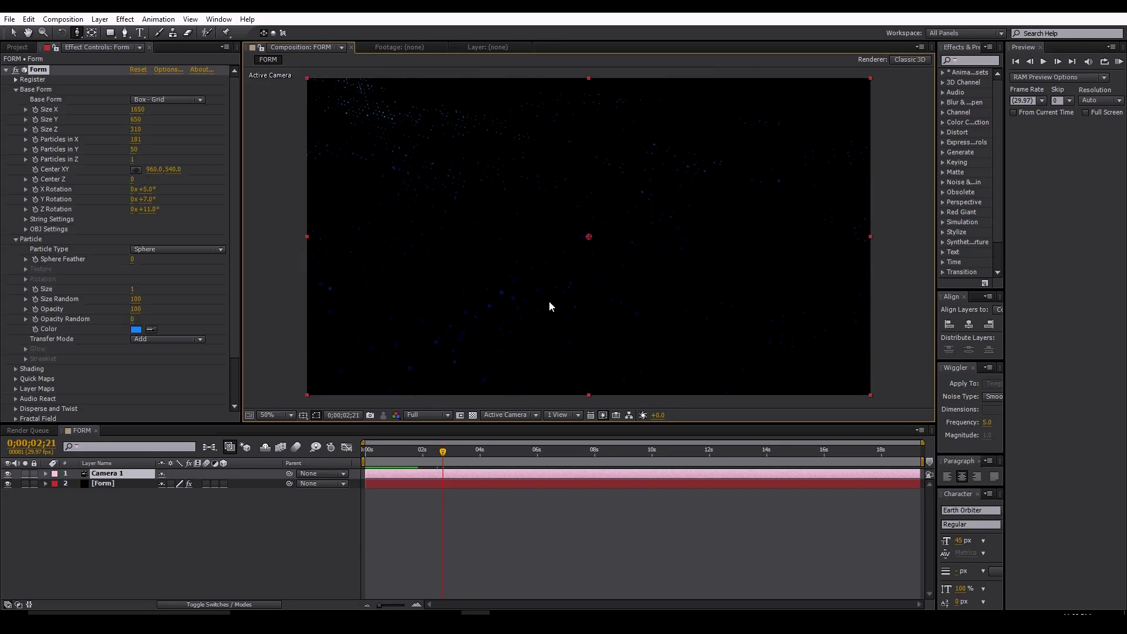
pyautogui.press('Home')
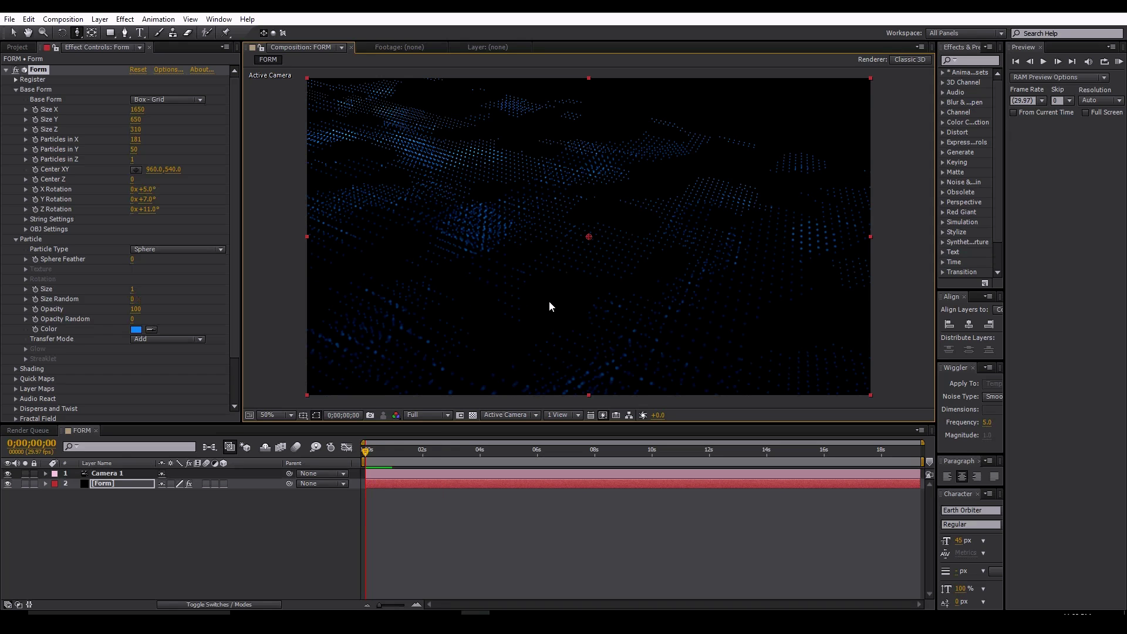
pyautogui.hotkey('ctrl', 'z')
pyautogui.hotkey('ctrl', 'z')
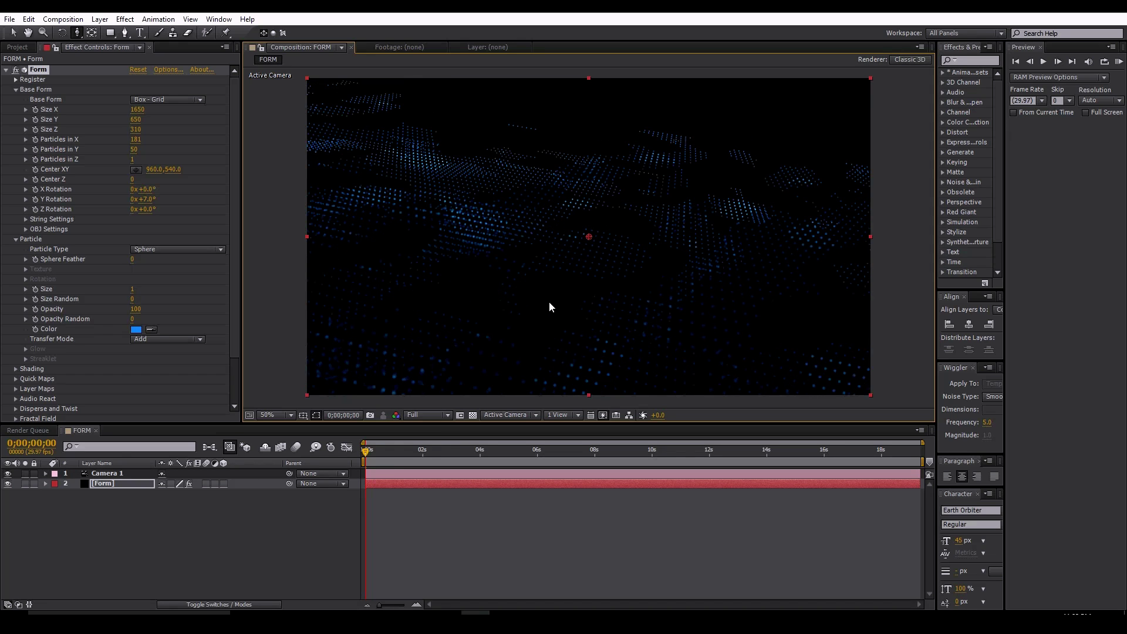
pyautogui.hotkey('ctrl', 'shift', 'z')
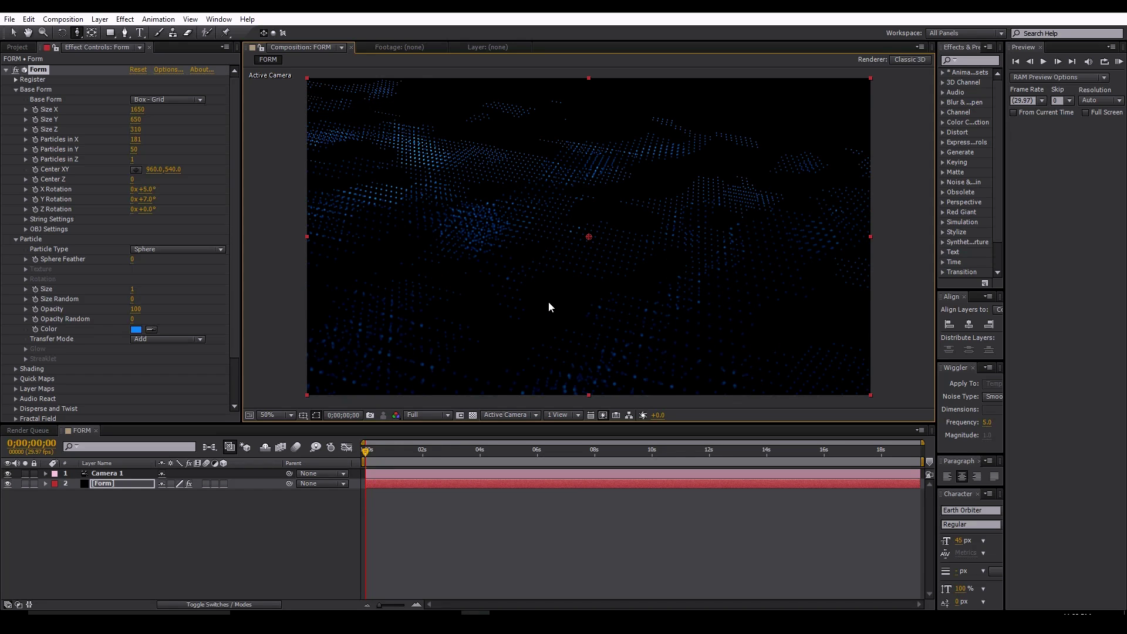
pyautogui.click(1119, 62)
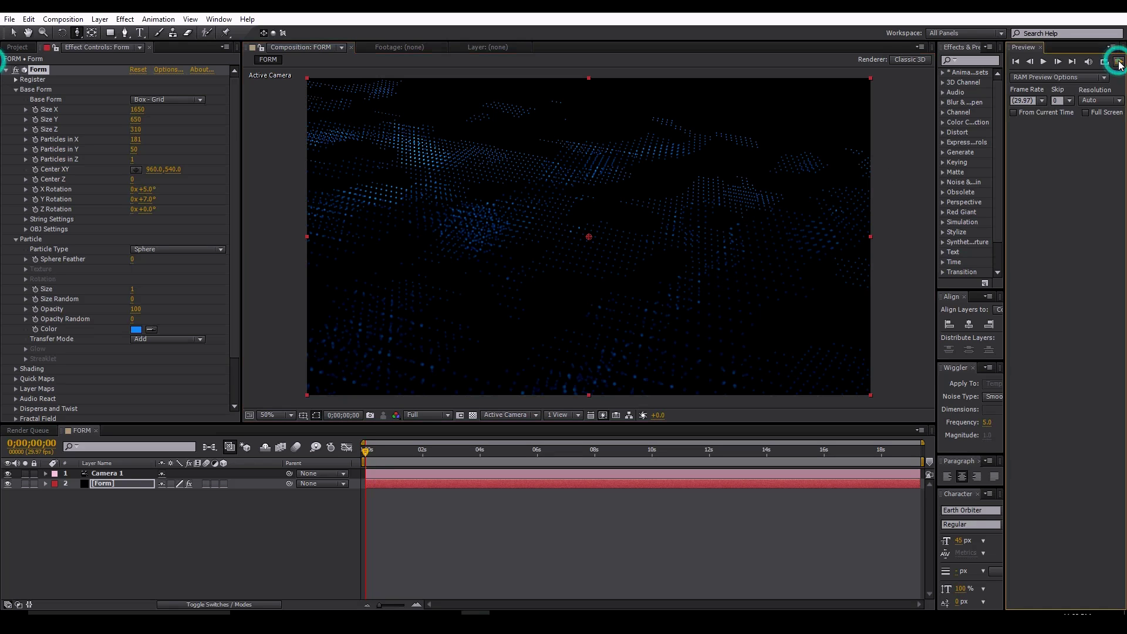
pyautogui.click(428, 467)
# Step: Adjust Size Random and enlarge particles to Size 2, with Opacity 99 and Opacity Random 27
pyautogui.moveTo(134, 304)
pyautogui.mouseDown()
pyautogui.moveTo(121, 325)
pyautogui.moveTo(148, 317)
pyautogui.mouseUp()
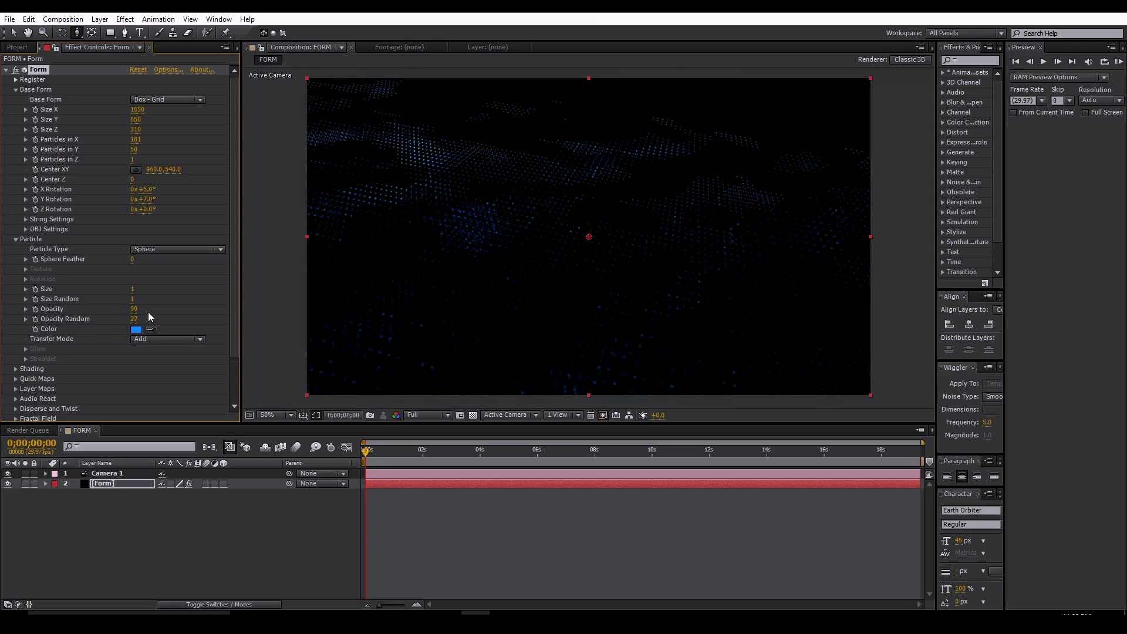
pyautogui.moveTo(133, 298); pyautogui.dragTo(144, 303)
pyautogui.moveTo(135, 290); pyautogui.dragTo(135, 289)
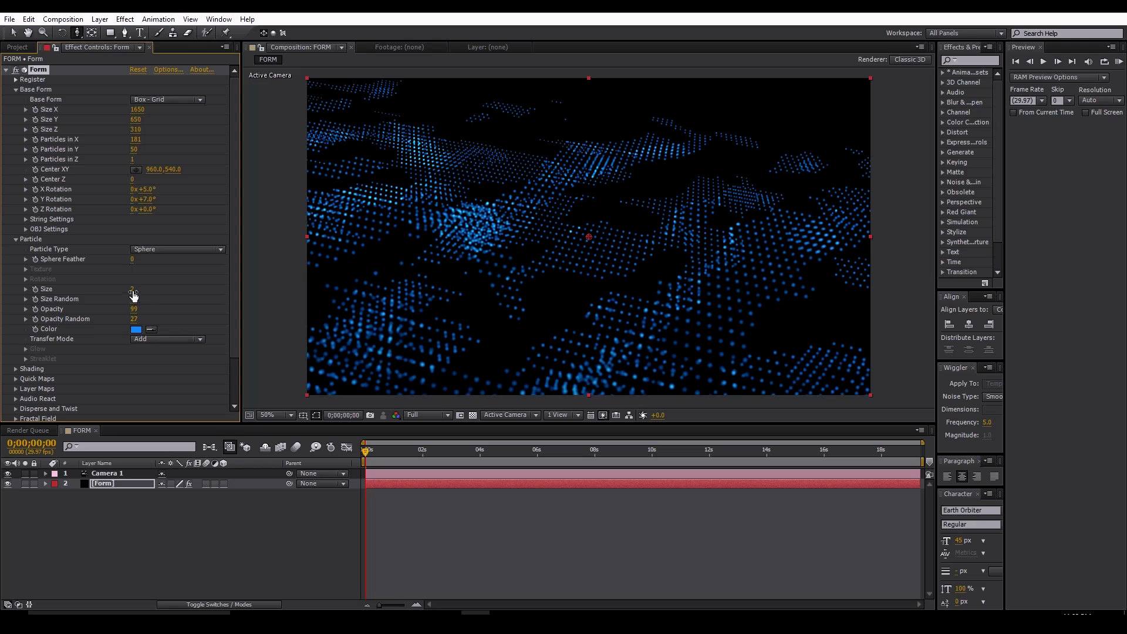
# Step: Raise Camera 1's Aperture to 249.1 and lower Focus Distance to 585 pixels
pyautogui.click(101, 475)
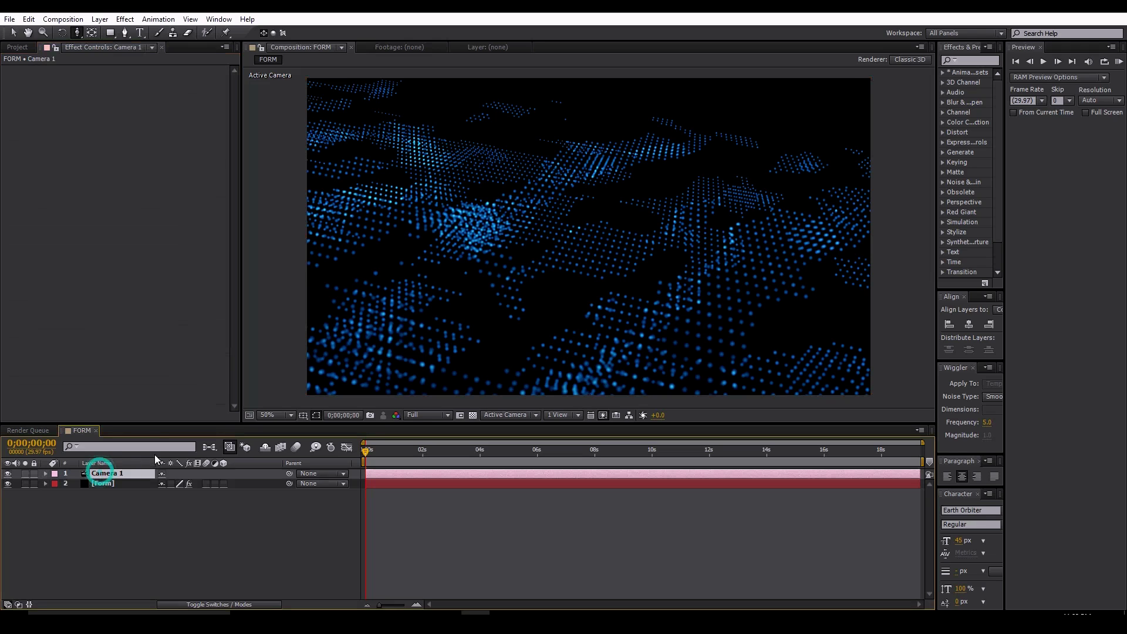
pyautogui.press('a')
pyautogui.press('a')
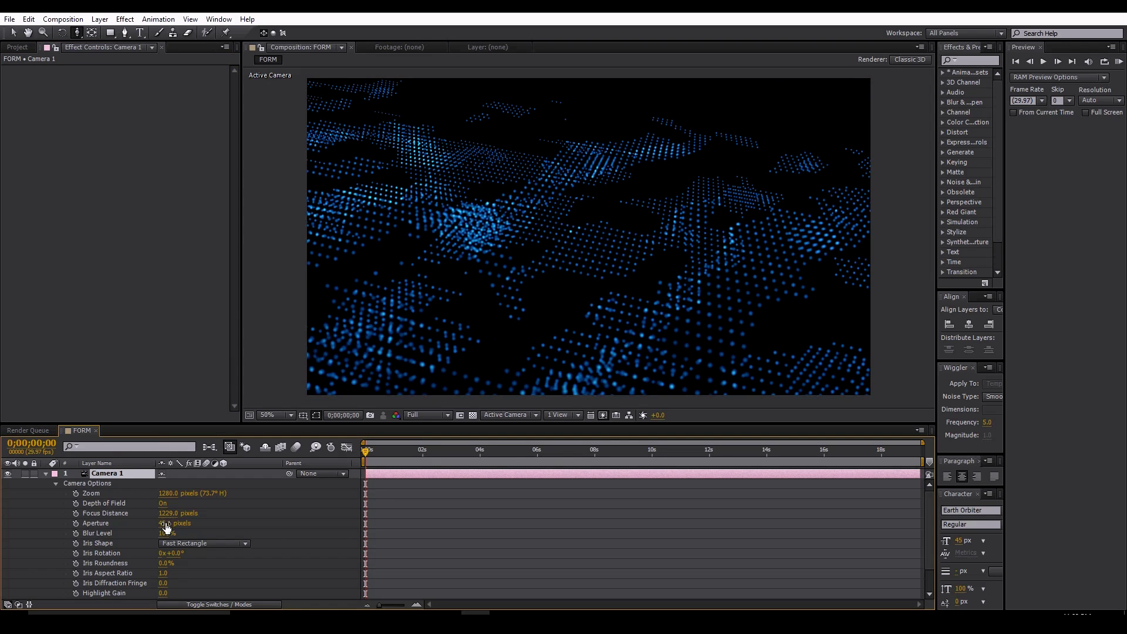
pyautogui.moveTo(177, 520); pyautogui.dragTo(201, 525)
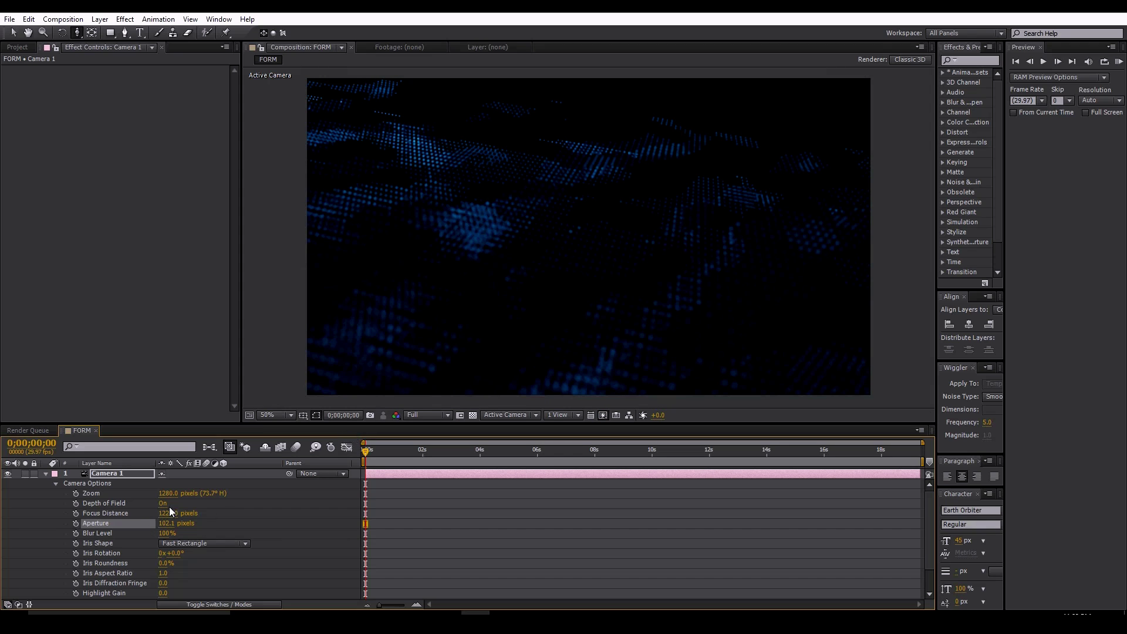
pyautogui.moveTo(166, 513); pyautogui.dragTo(4, 518)
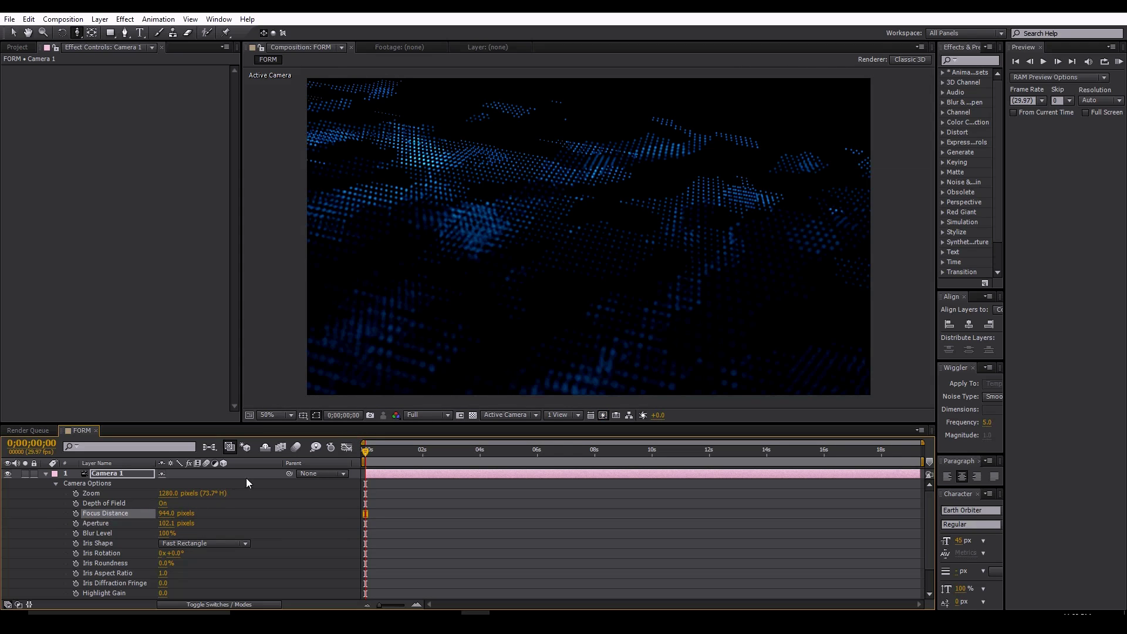
pyautogui.moveTo(168, 518); pyautogui.dragTo(17, 519)
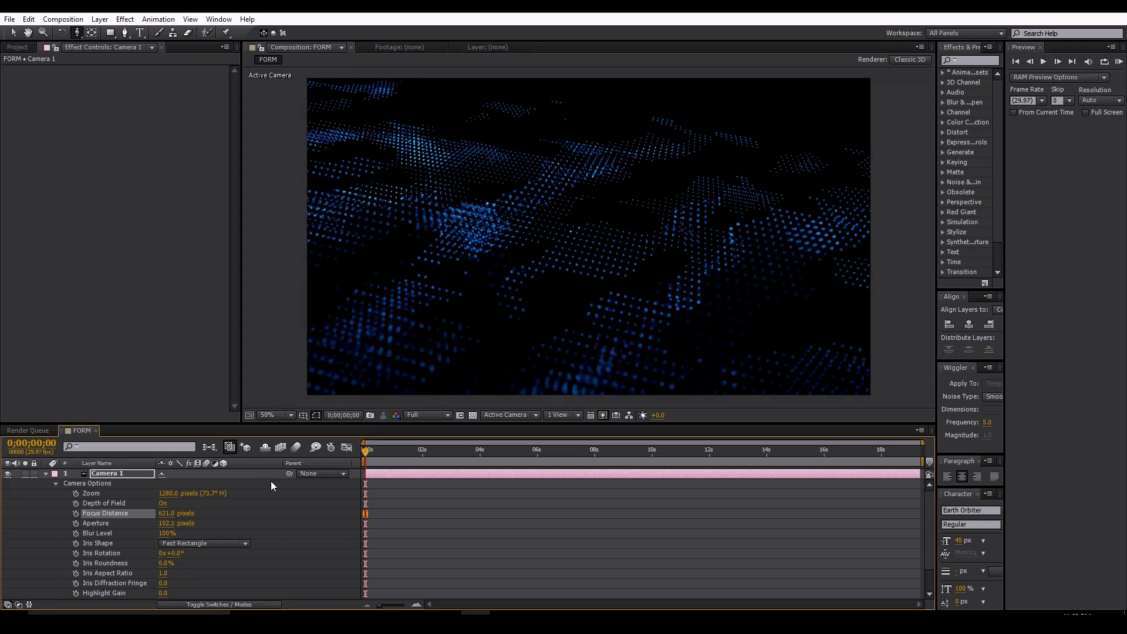
pyautogui.moveTo(167, 513); pyautogui.dragTo(235, 512)
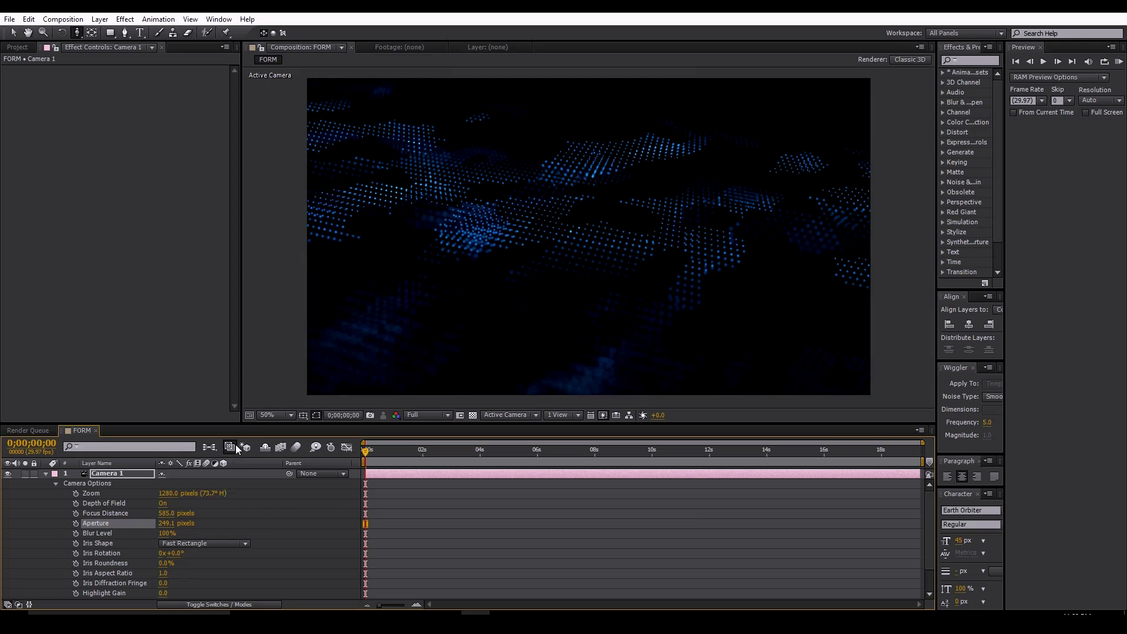
# Step: Preview the softly blurred particle landscape
pyautogui.moveTo(539, 312); pyautogui.dragTo(537, 314)
pyautogui.click(1118, 61)
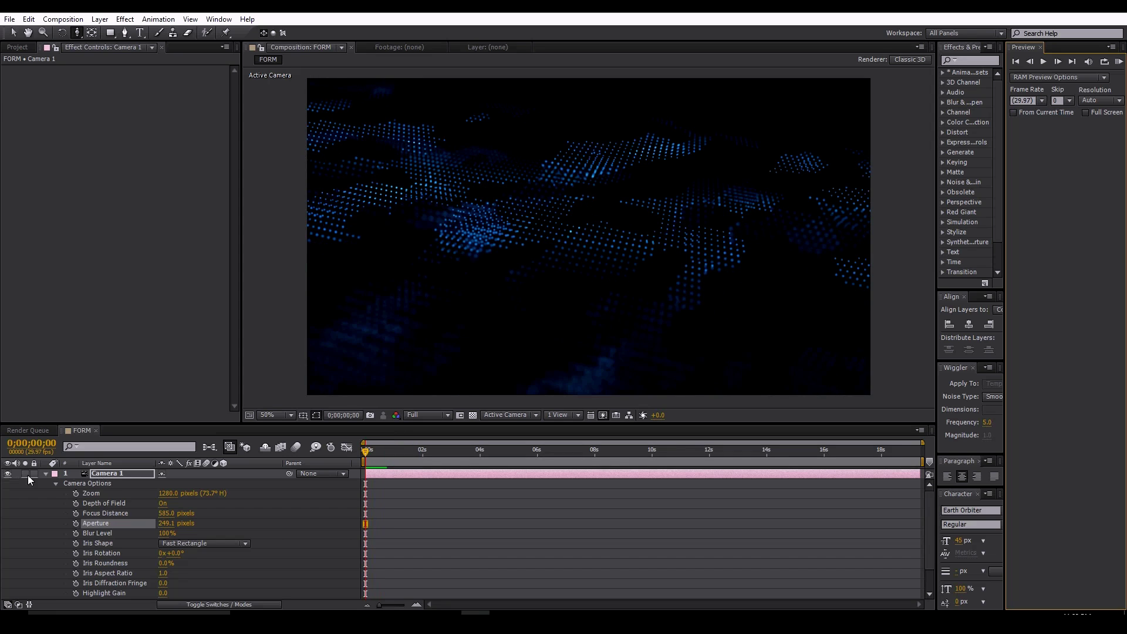
pyautogui.moveTo(622, 285); pyautogui.dragTo(621, 225)
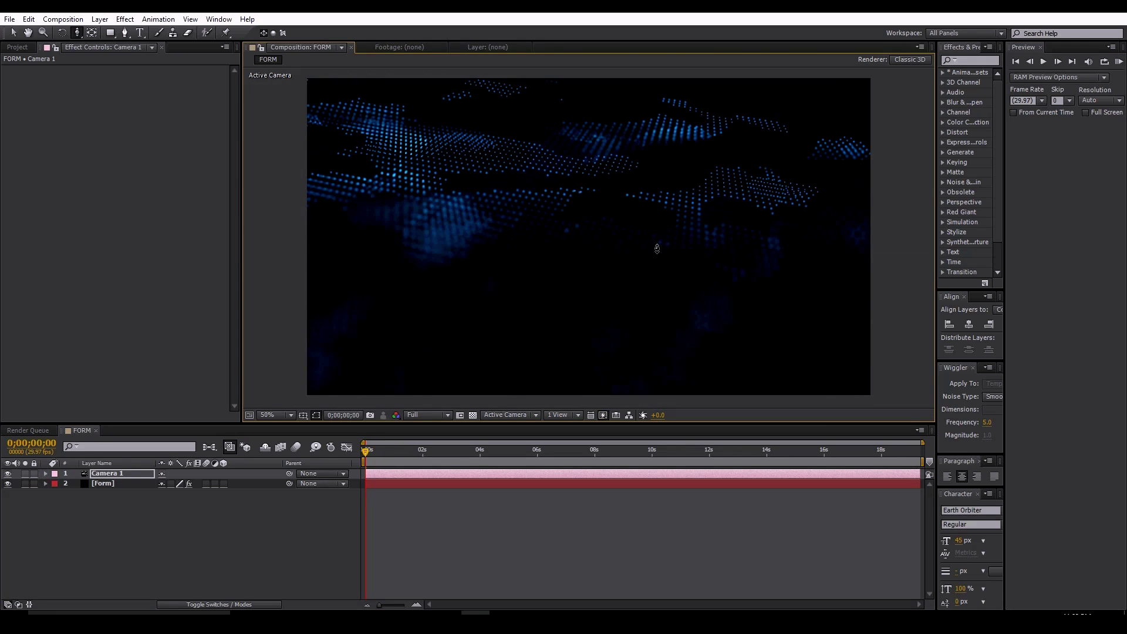
pyautogui.click(1119, 62)
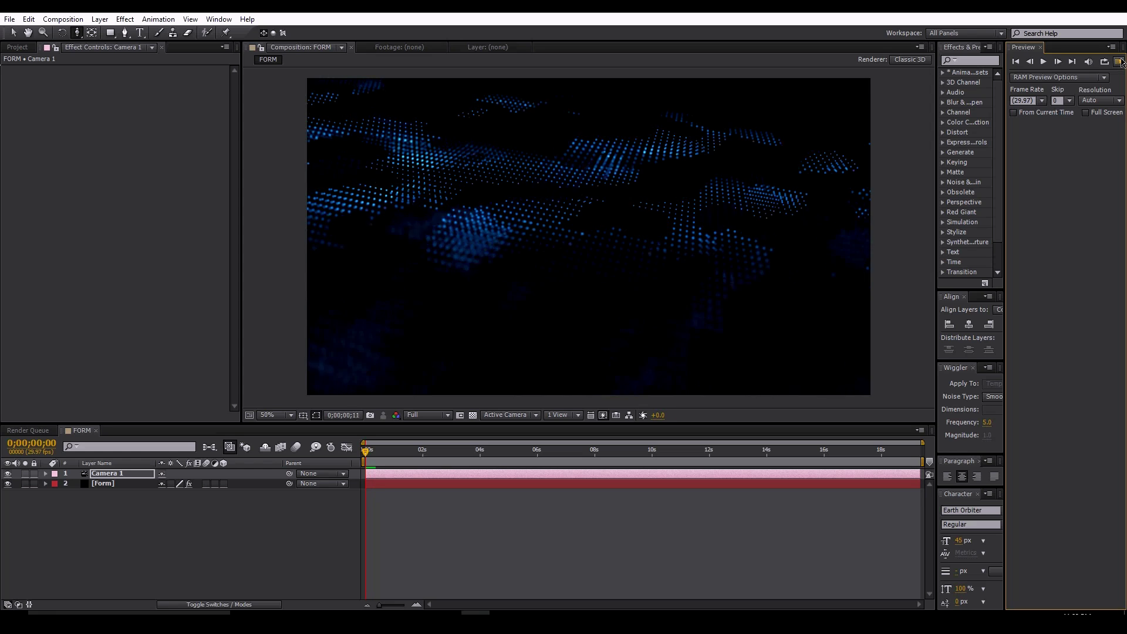
# Step: Set the Form grid to Y Rotation 15° and Z Rotation 28°, preview, and check the FORM INTRO video
pyautogui.click(113, 484)
pyautogui.moveTo(148, 199)
pyautogui.mouseDown()
pyautogui.moveTo(154, 210)
pyautogui.moveTo(150, 190)
pyautogui.moveTo(152, 199)
pyautogui.mouseUp()
pyautogui.scroll(-1, 605, 191)
pyautogui.scroll(1, 605, 191)
pyautogui.press('KP_0')
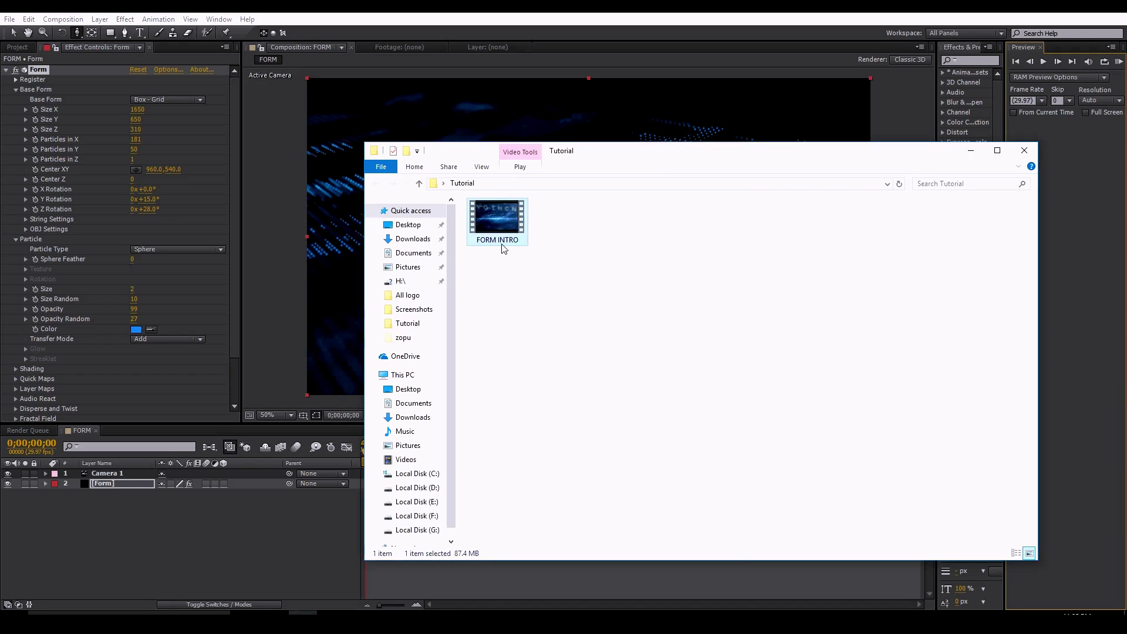
pyautogui.doubleClick(500, 235)
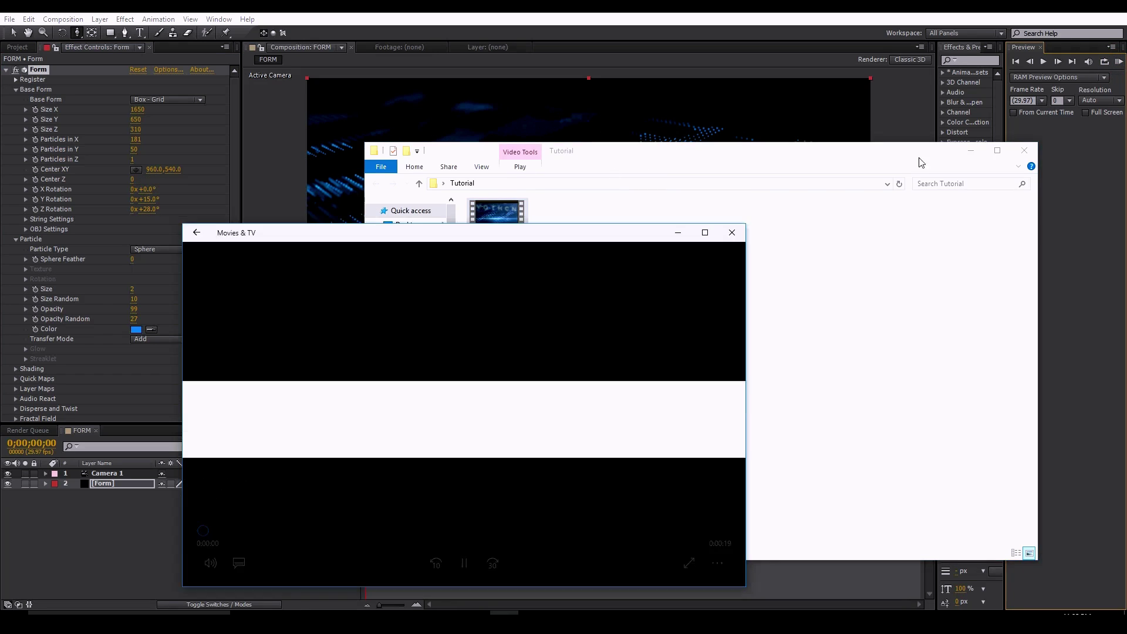
pyautogui.click(733, 232)
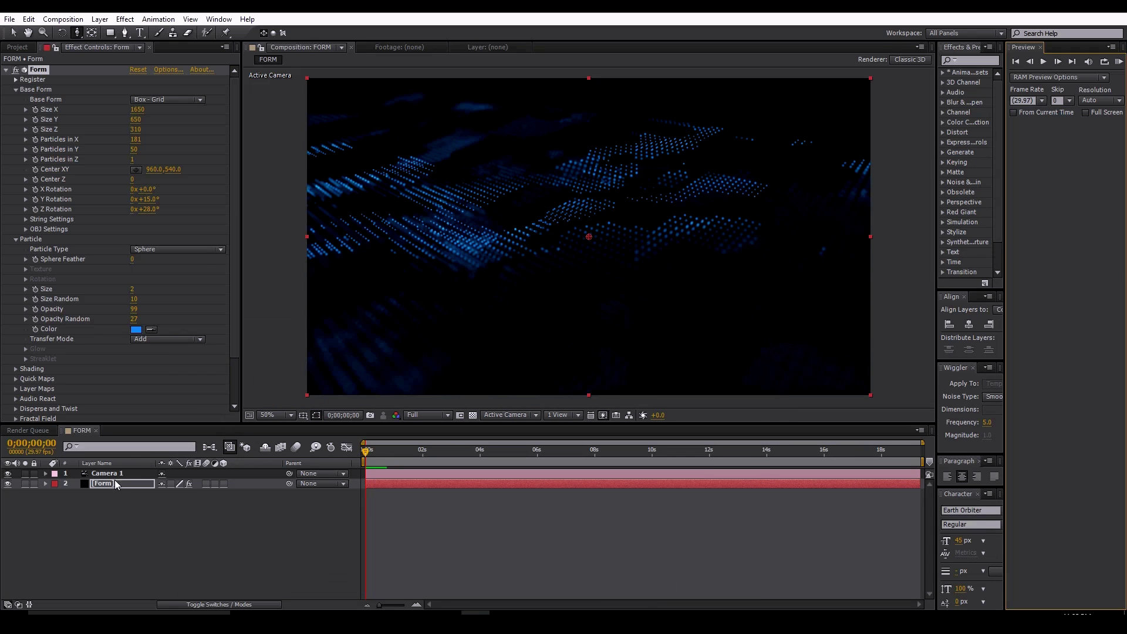
# Step: Lower Camera 1's Focus Distance to 483 pixels for heavier blur
pyautogui.click(108, 473)
pyautogui.press('a')
pyautogui.press('a')
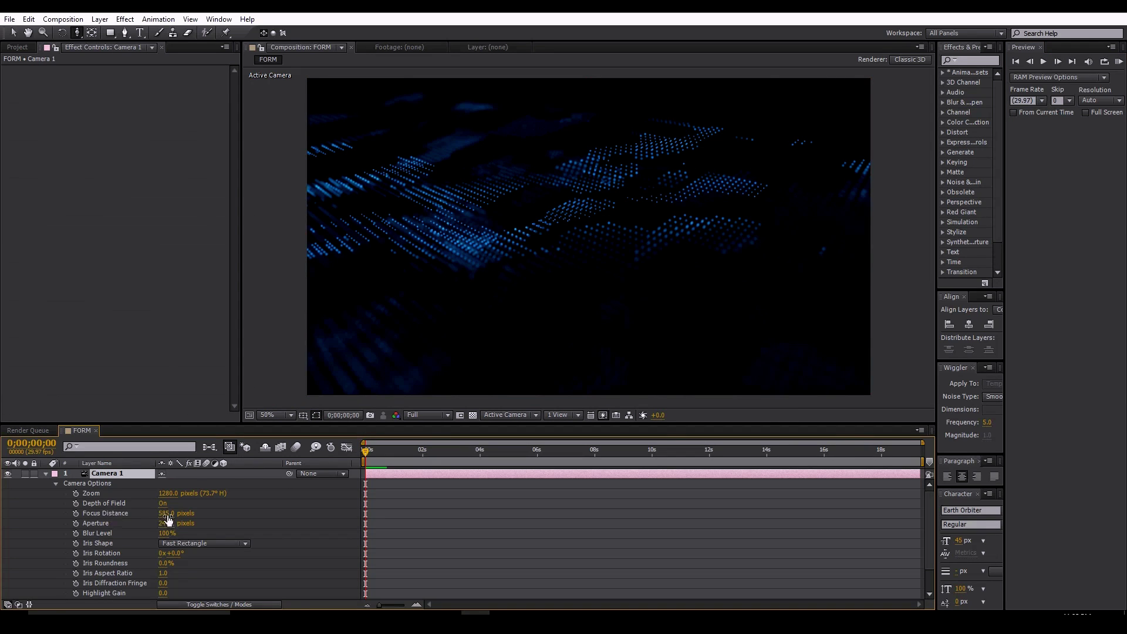
pyautogui.moveTo(167, 514); pyautogui.dragTo(287, 509)
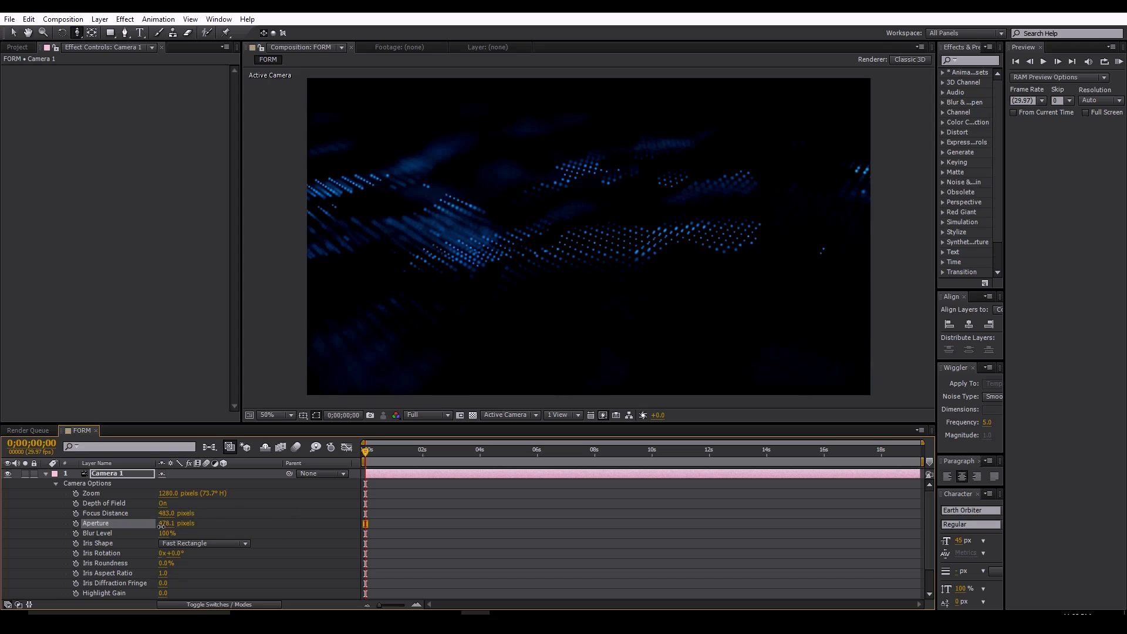
pyautogui.click(46, 474)
pyautogui.click(227, 548)
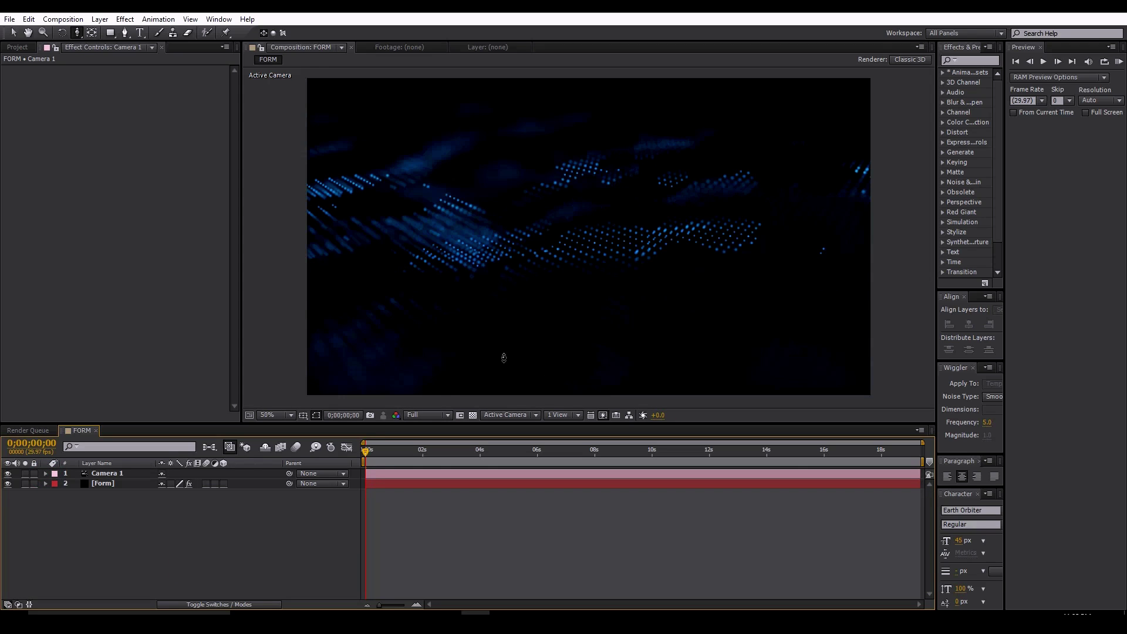
# Step: Create a new solid layer named Circle
pyautogui.rightClick(208, 566)
pyautogui.moveTo(252, 432)
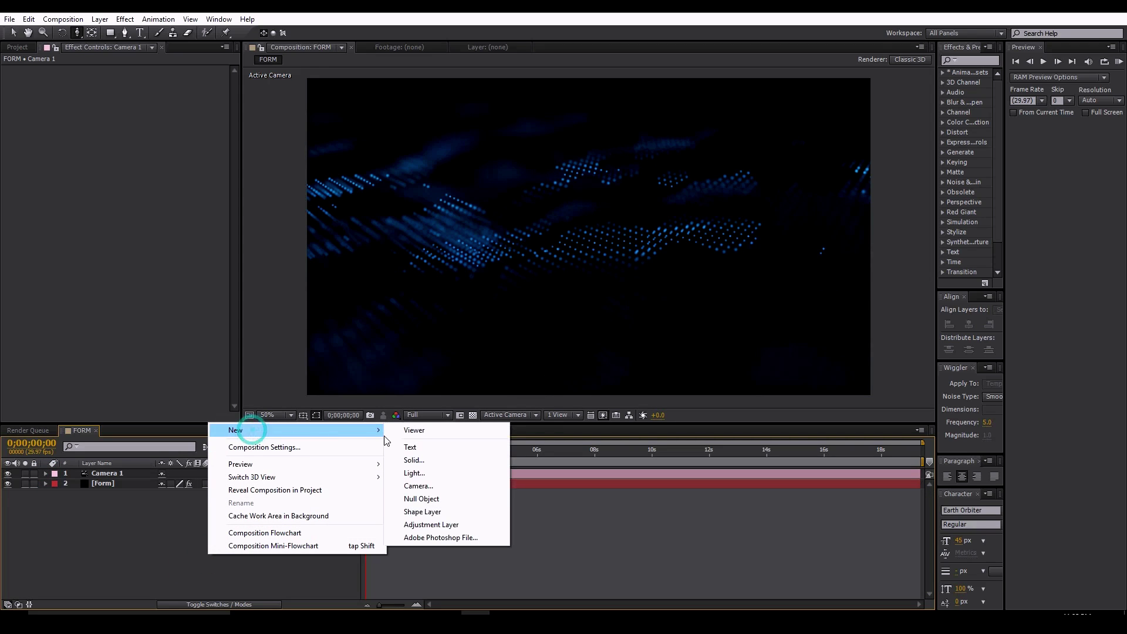
pyautogui.click(413, 460)
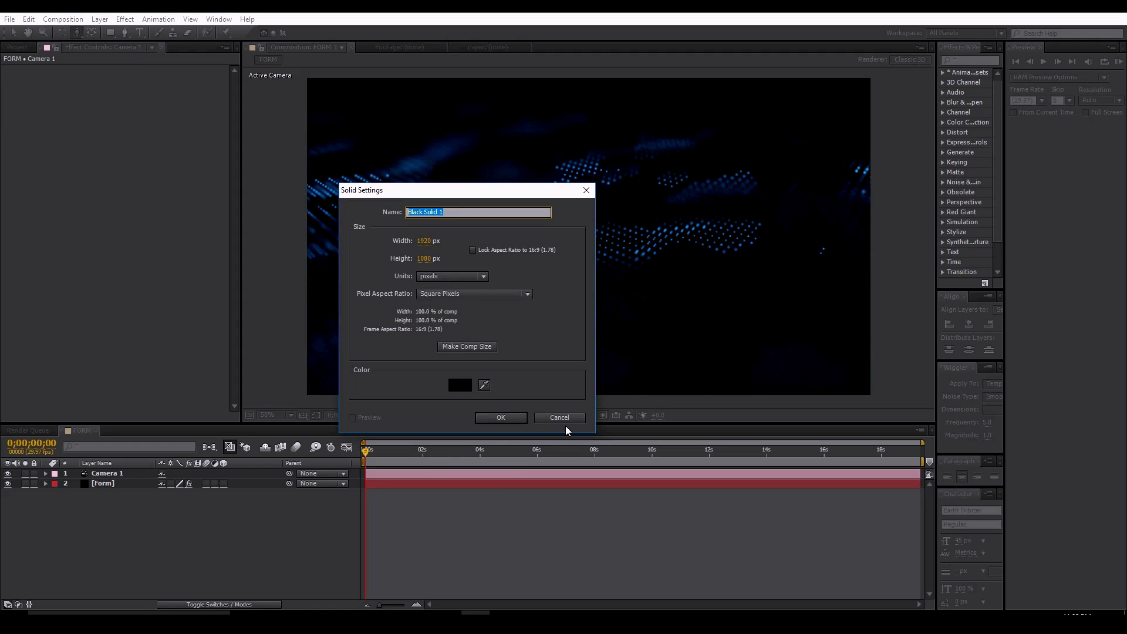
pyautogui.press('BackSpace')
pyautogui.press('Return')
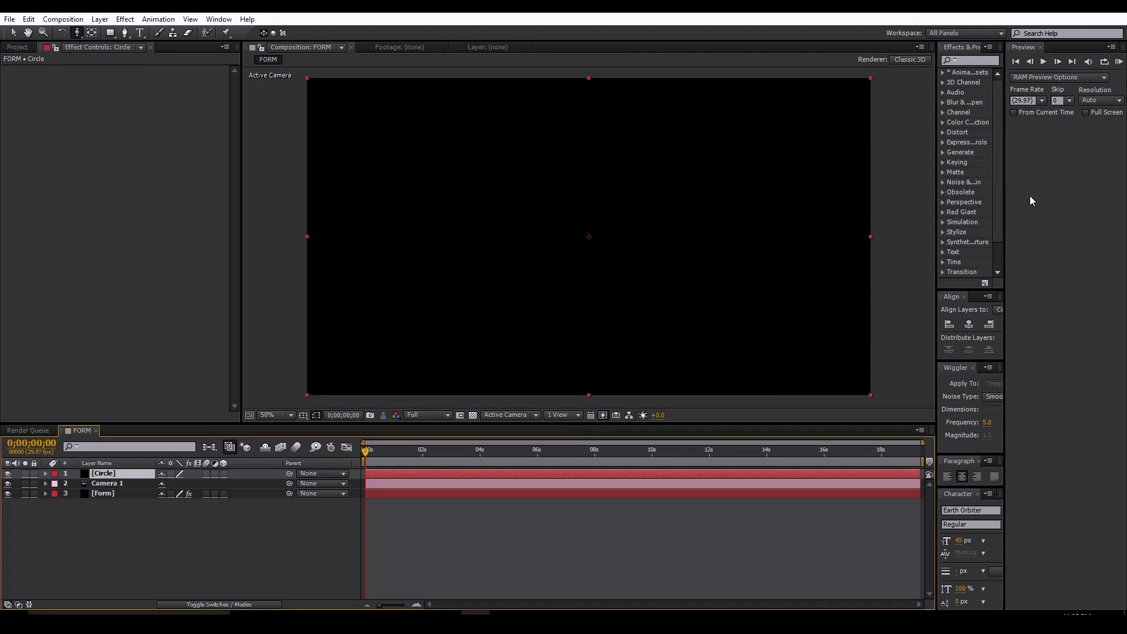
# Step: Apply the Circle effect to the Circle layer, drawing a white disc
pyautogui.click(972, 61)
pyautogui.write('circle')
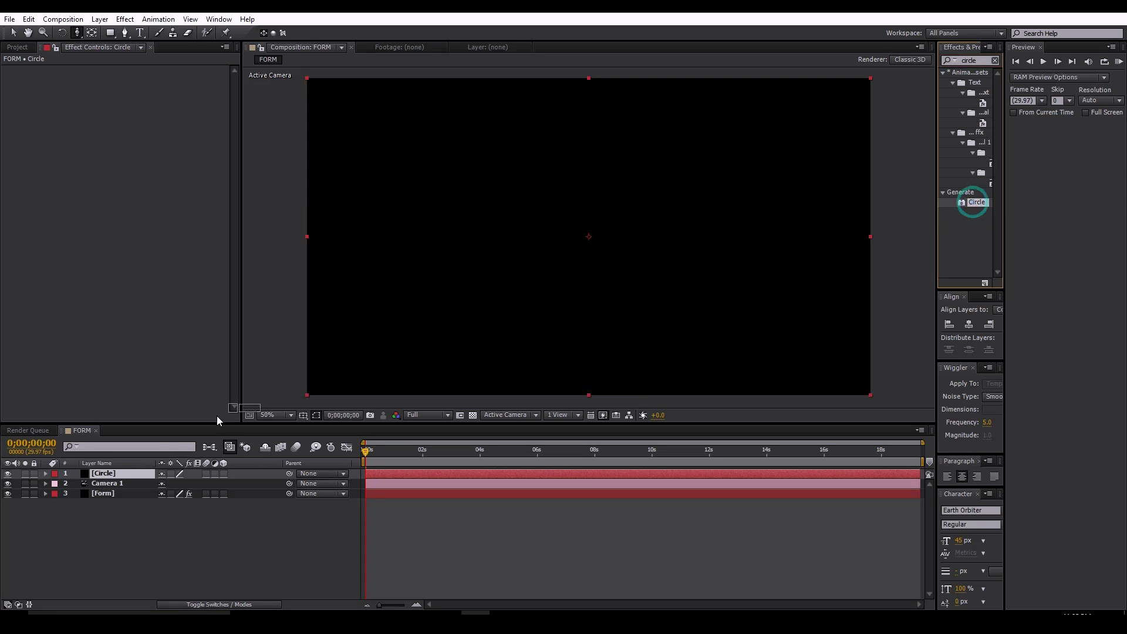
pyautogui.moveTo(974, 202); pyautogui.dragTo(106, 473)
# Step: Set the Circle effect's colour to a light cyan
pyautogui.click(136, 139)
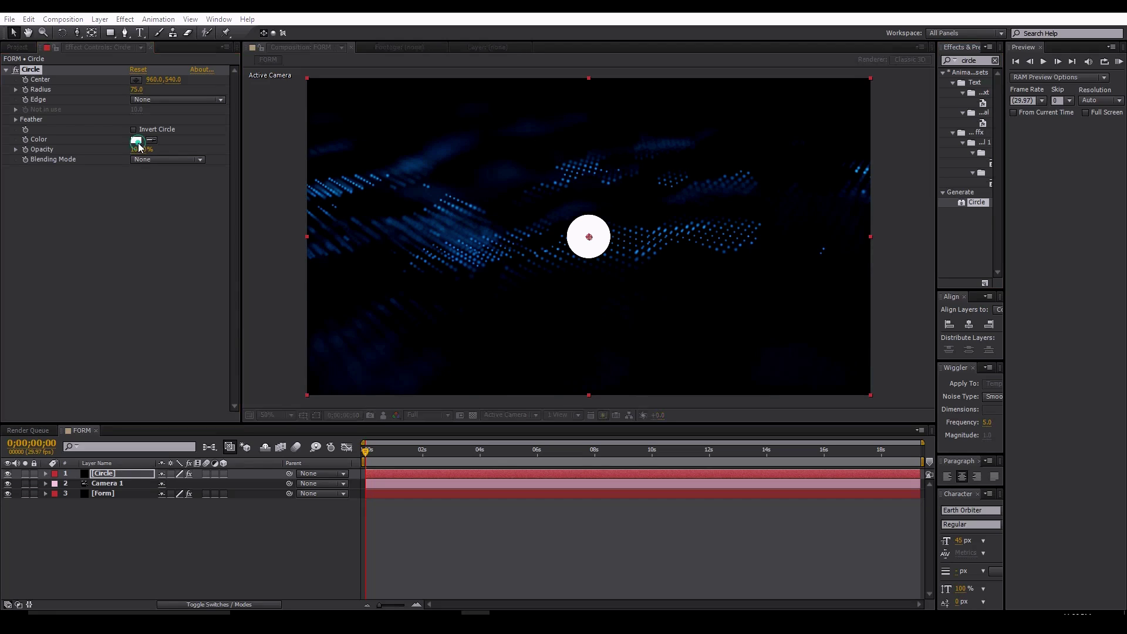
pyautogui.click(240, 368)
pyautogui.moveTo(189, 321); pyautogui.dragTo(162, 292)
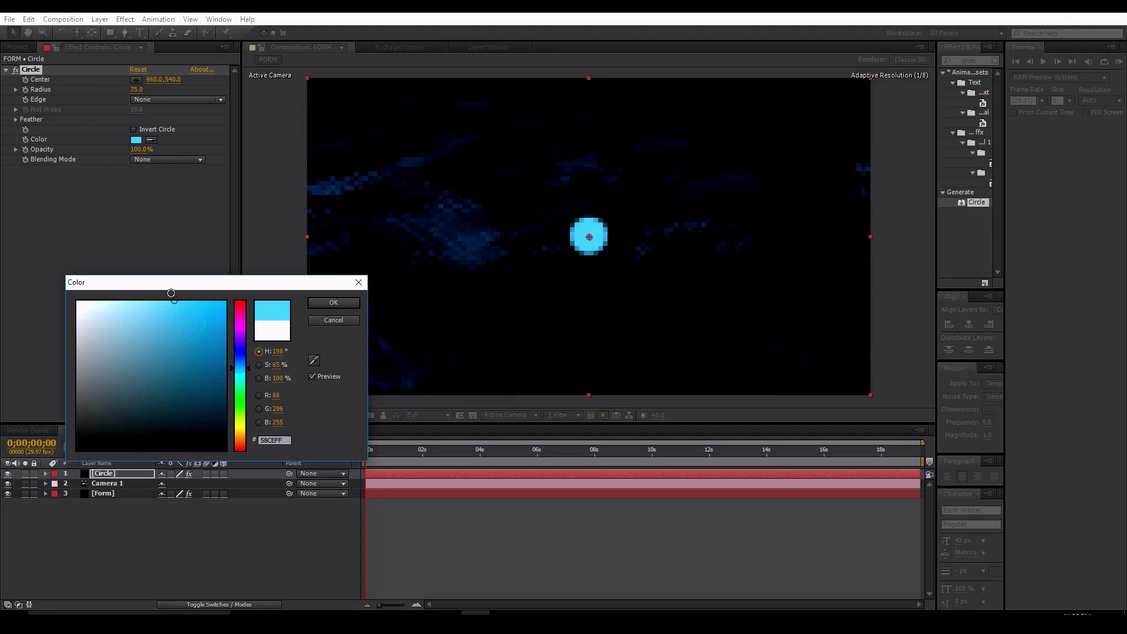
pyautogui.click(332, 303)
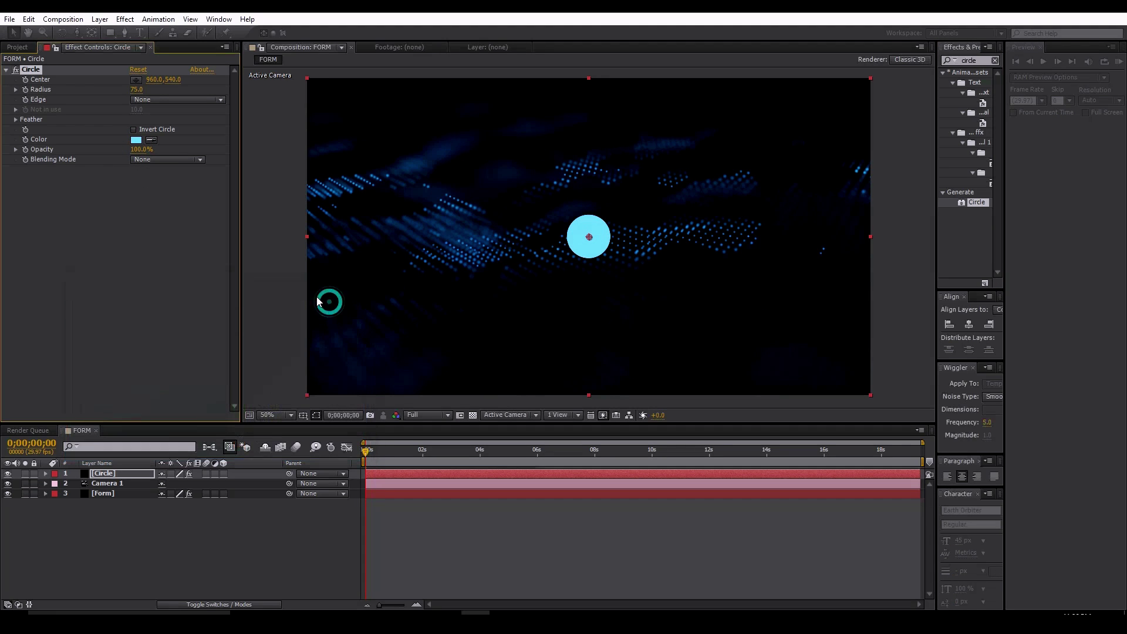
# Step: Enlarge the circle, move it to the top-right corner and feather its outer edge into a glow
pyautogui.moveTo(134, 90); pyautogui.dragTo(144, 88)
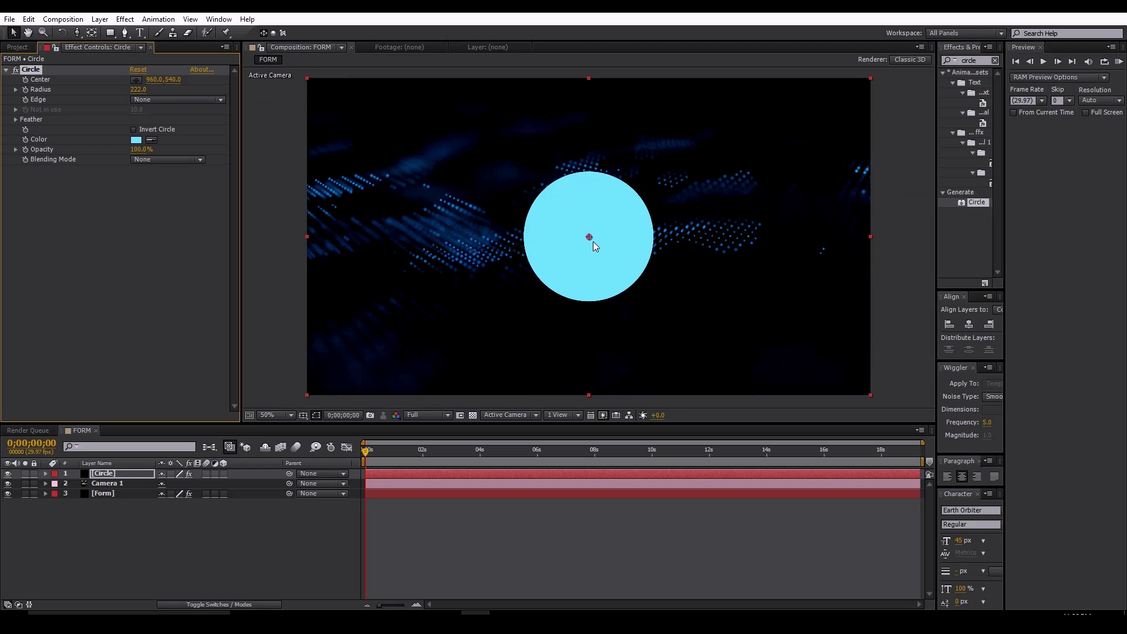
pyautogui.moveTo(589, 236); pyautogui.dragTo(848, 104)
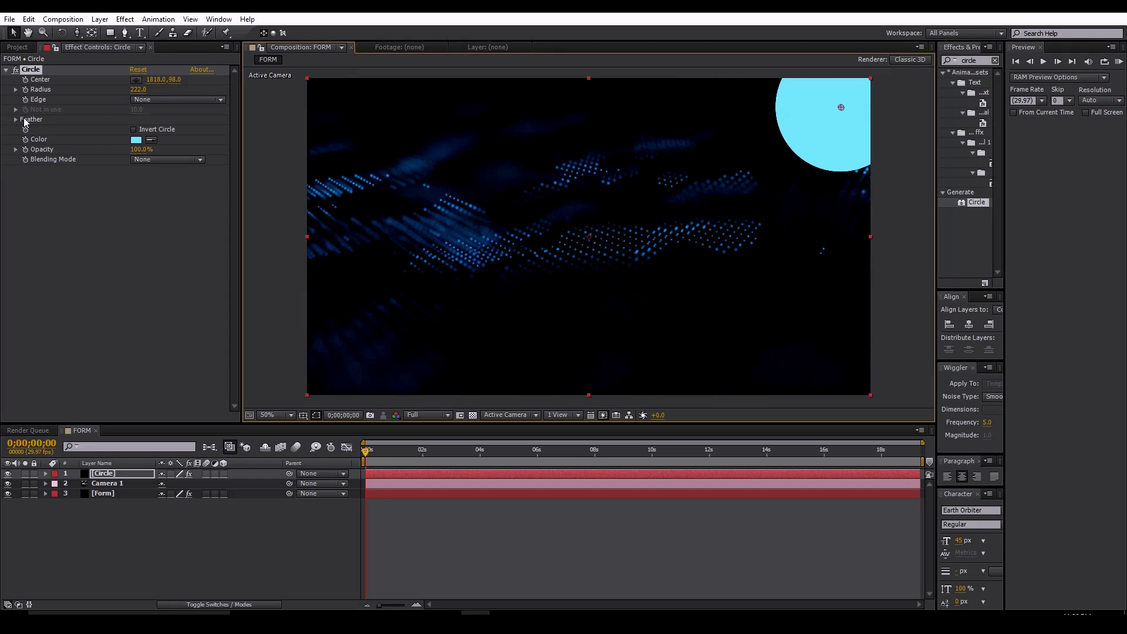
pyautogui.click(16, 119)
pyautogui.moveTo(139, 129)
pyautogui.mouseDown()
pyautogui.moveTo(521, 121)
pyautogui.moveTo(886, 95)
pyautogui.moveTo(854, 98)
pyautogui.mouseUp()
# Step: Change the circle colour to a paler, bluer cyan
pyautogui.click(135, 176)
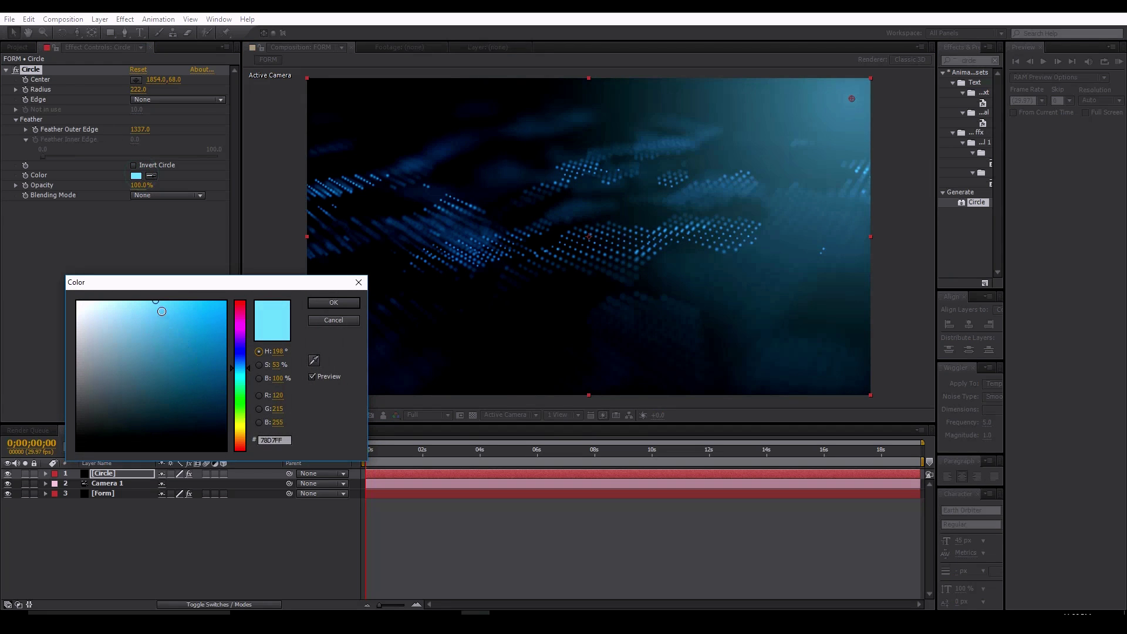
pyautogui.moveTo(162, 311); pyautogui.dragTo(133, 301)
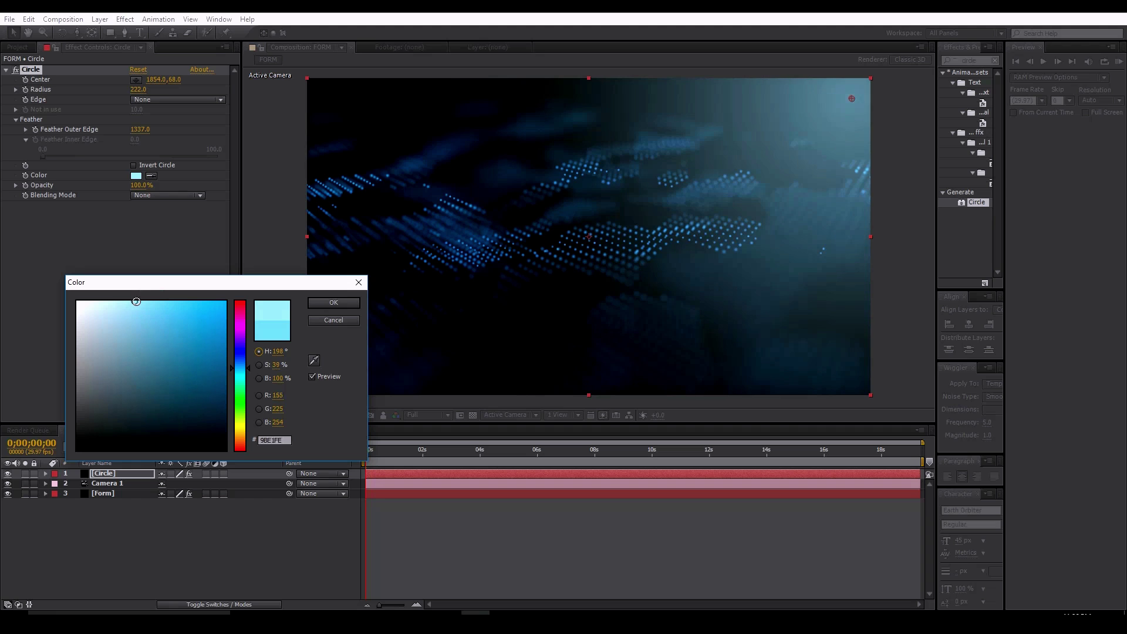
pyautogui.moveTo(241, 373); pyautogui.dragTo(243, 368)
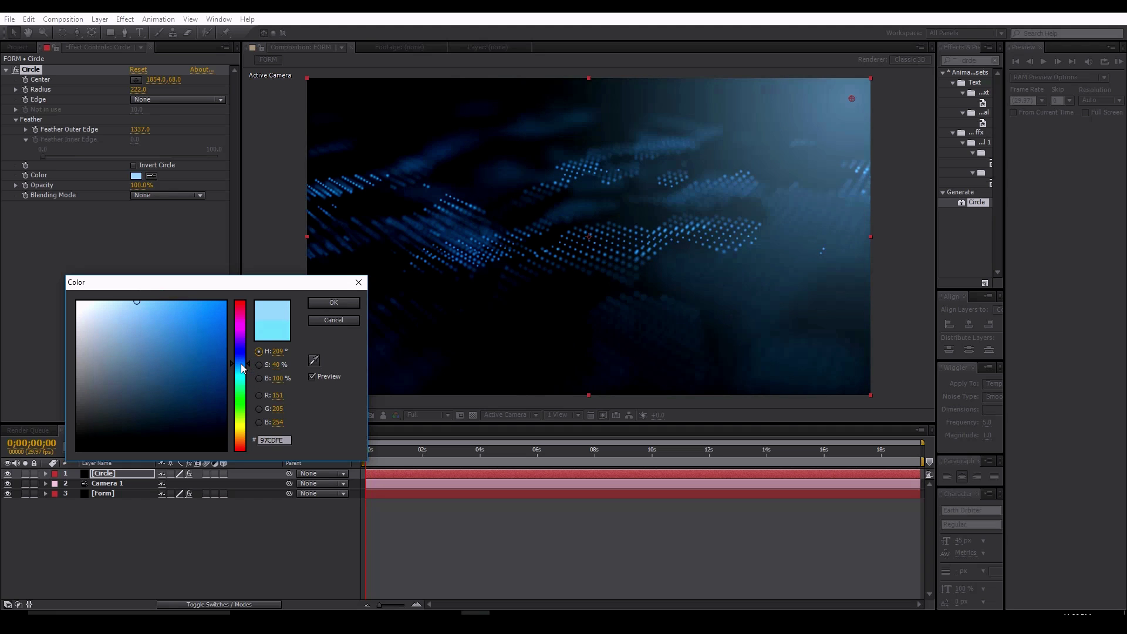
pyautogui.click(334, 303)
# Step: Recentre the glow near the top-right, with Feather Outer Edge 1382 and Radius 271
pyautogui.click(865, 93)
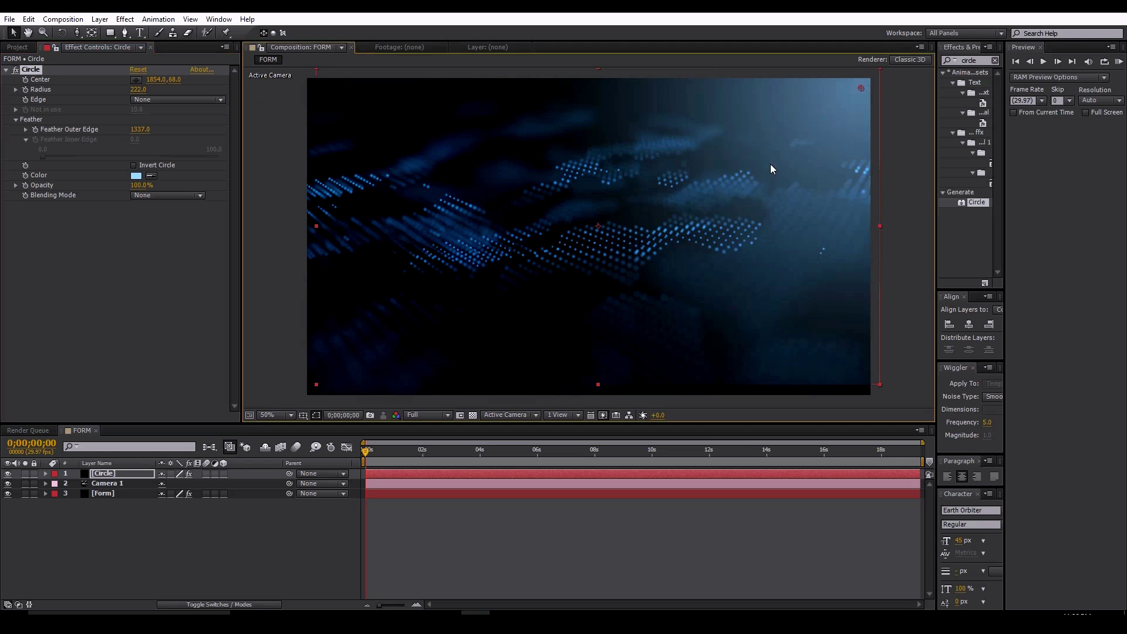
pyautogui.moveTo(848, 96); pyautogui.dragTo(870, 87)
pyautogui.moveTo(139, 129); pyautogui.dragTo(375, 136)
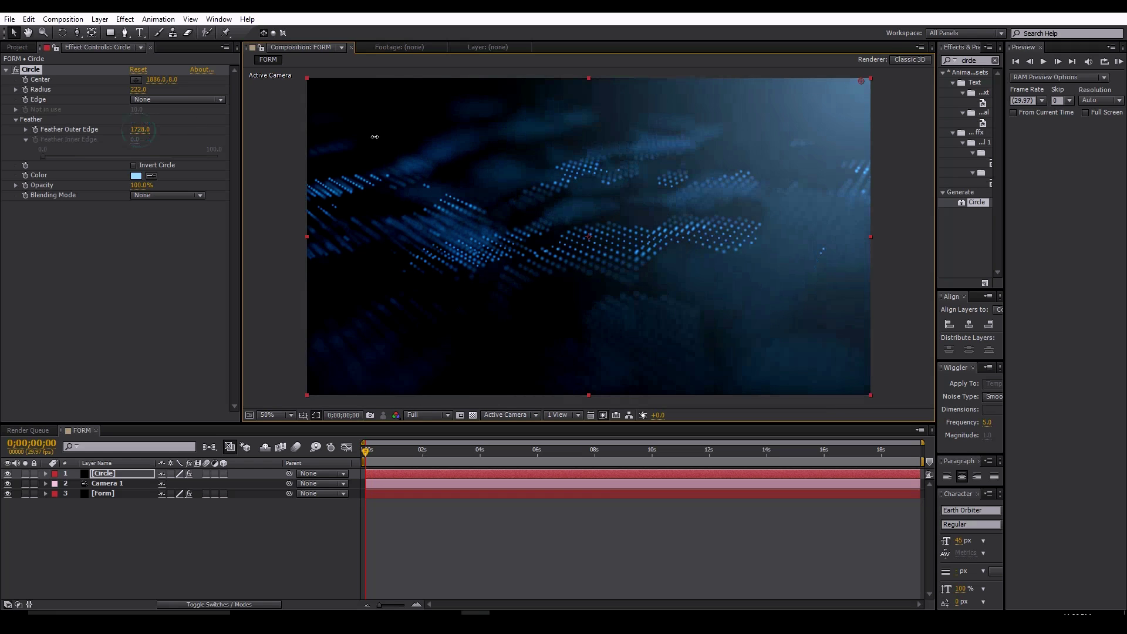
pyautogui.moveTo(169, 165); pyautogui.dragTo(196, 169)
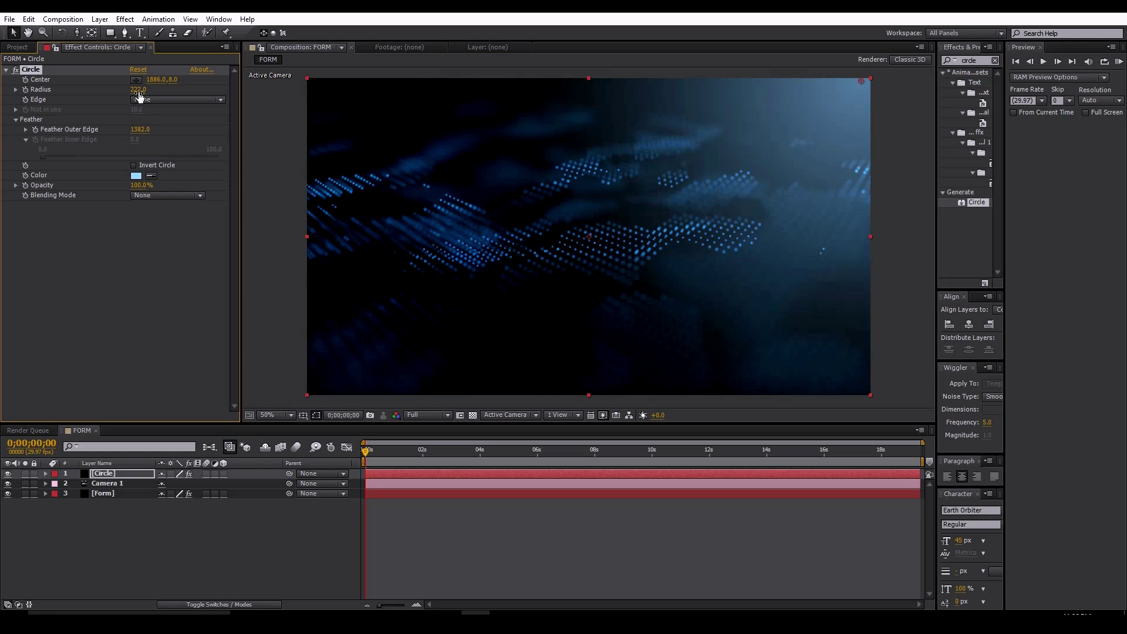
pyautogui.moveTo(139, 91); pyautogui.dragTo(187, 105)
pyautogui.click(292, 536)
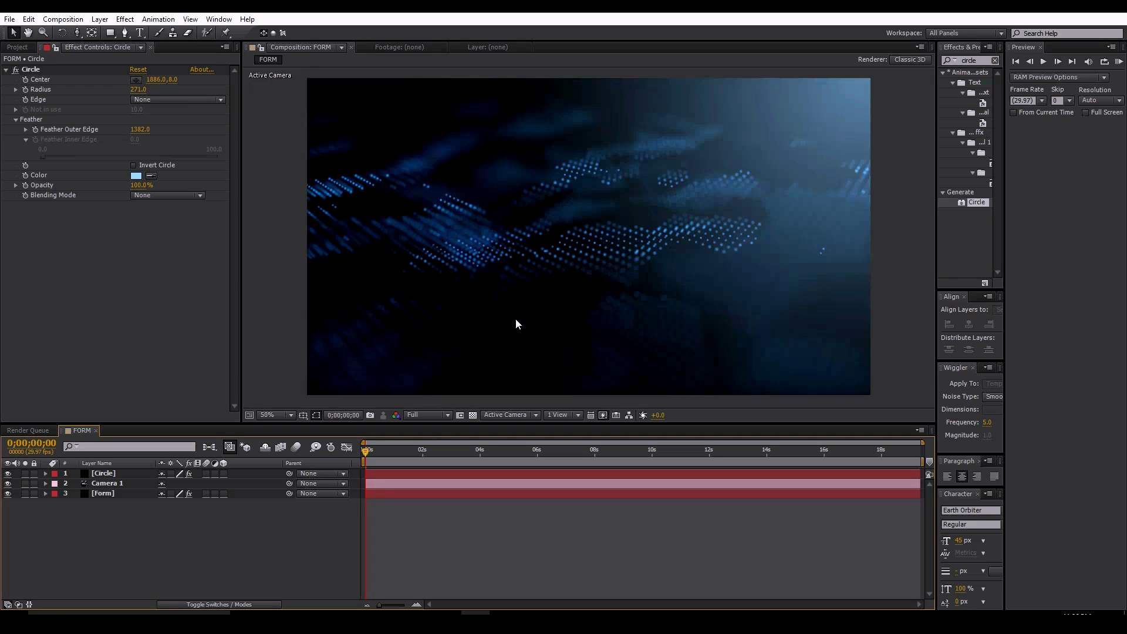
# Step: Create a new solid layer named CROP
pyautogui.rightClick(157, 559)
pyautogui.moveTo(182, 441)
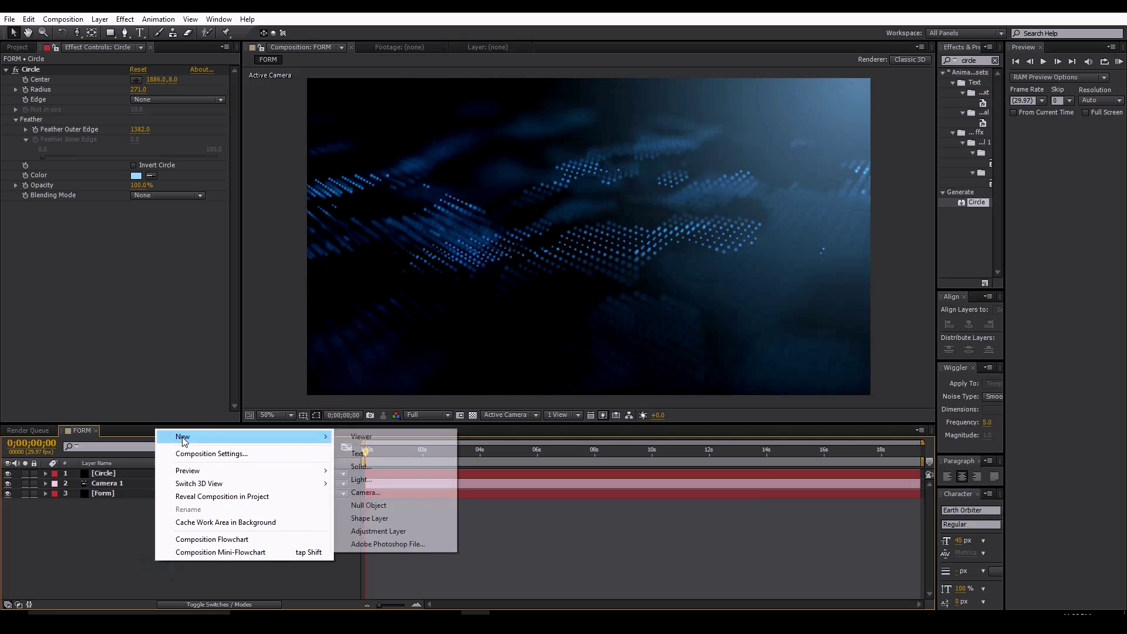
pyautogui.click(376, 467)
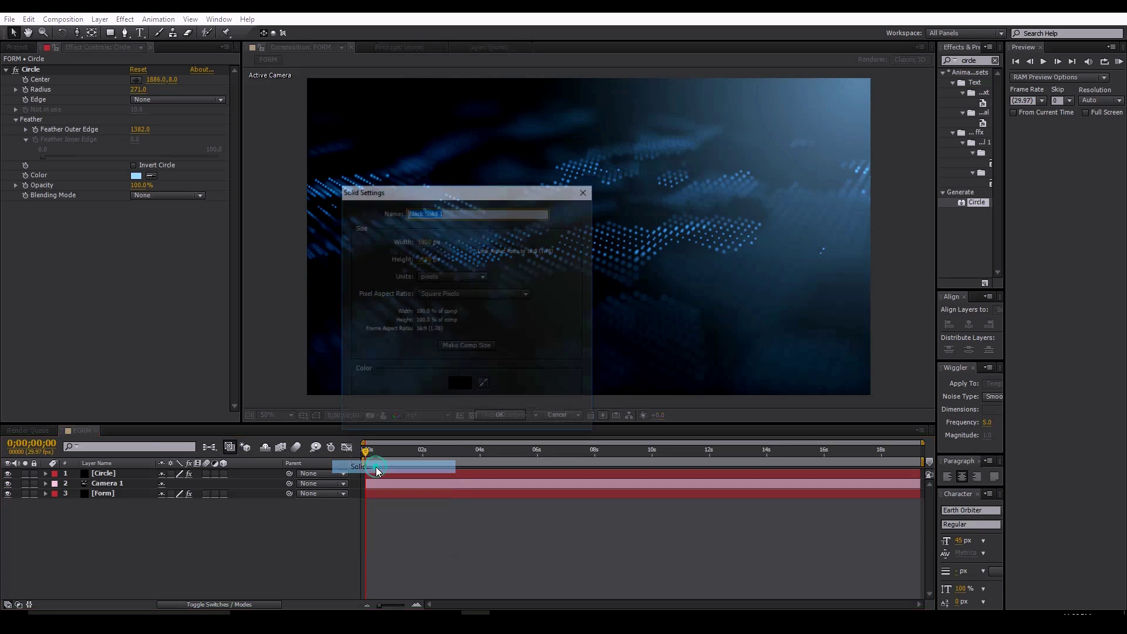
pyautogui.write('CROP')
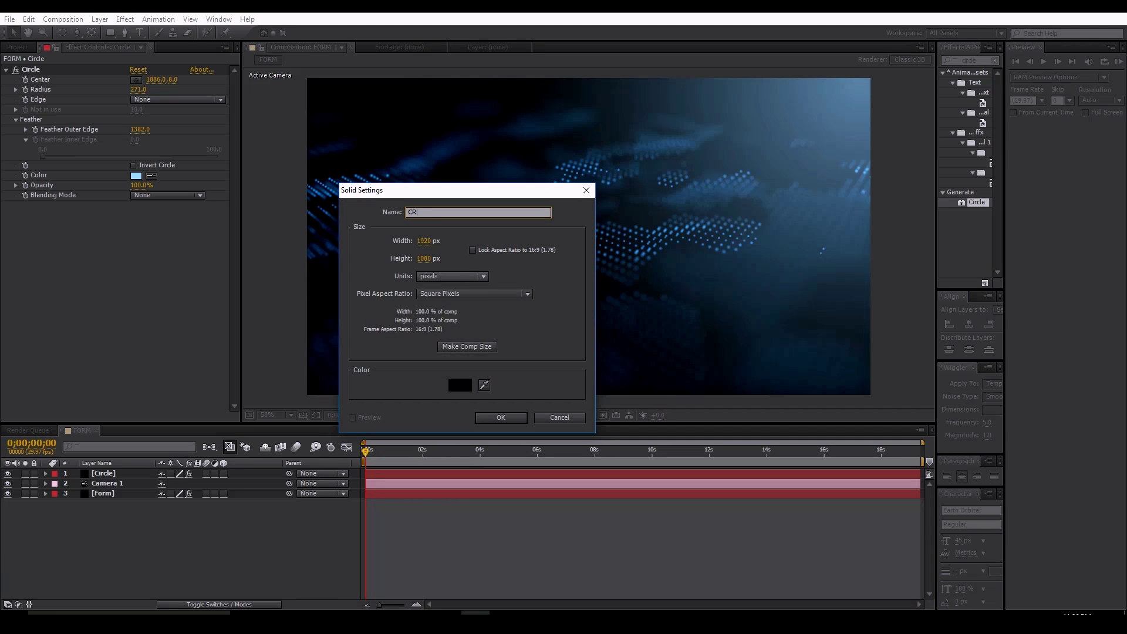
pyautogui.press('Return')
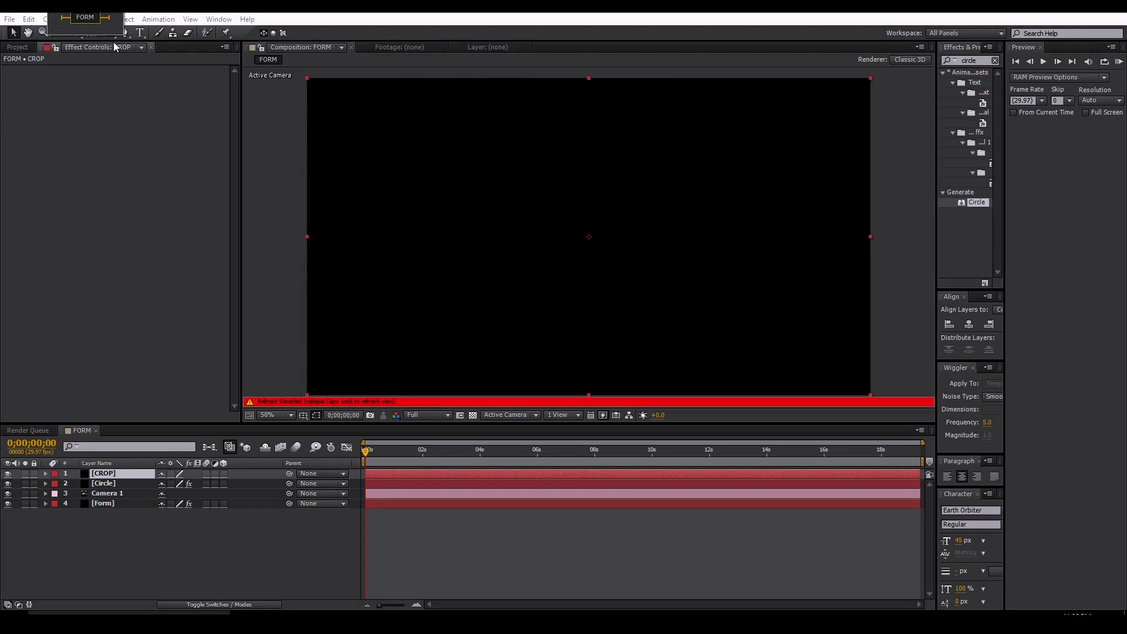
# Step: Draw a wide rectangular mask on CROP and invert it to letterbox the frame
pyautogui.press('capslock')
pyautogui.click(110, 32)
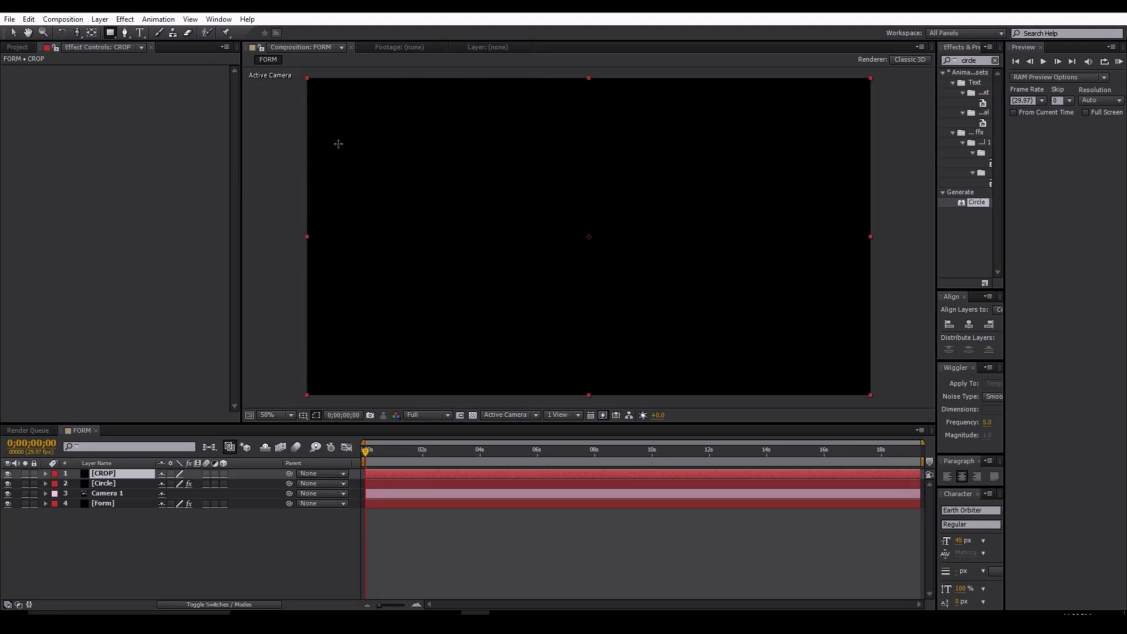
pyautogui.moveTo(297, 100)
pyautogui.mouseDown()
pyautogui.moveTo(926, 358)
pyautogui.moveTo(928, 369)
pyautogui.mouseUp()
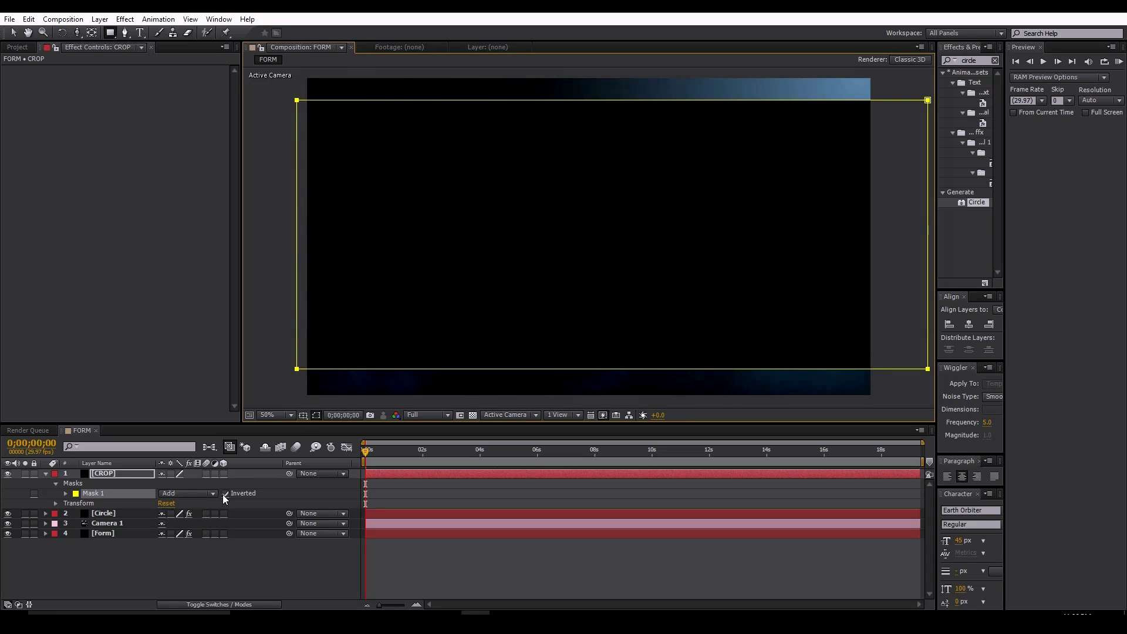
pyautogui.click(224, 495)
pyautogui.click(288, 590)
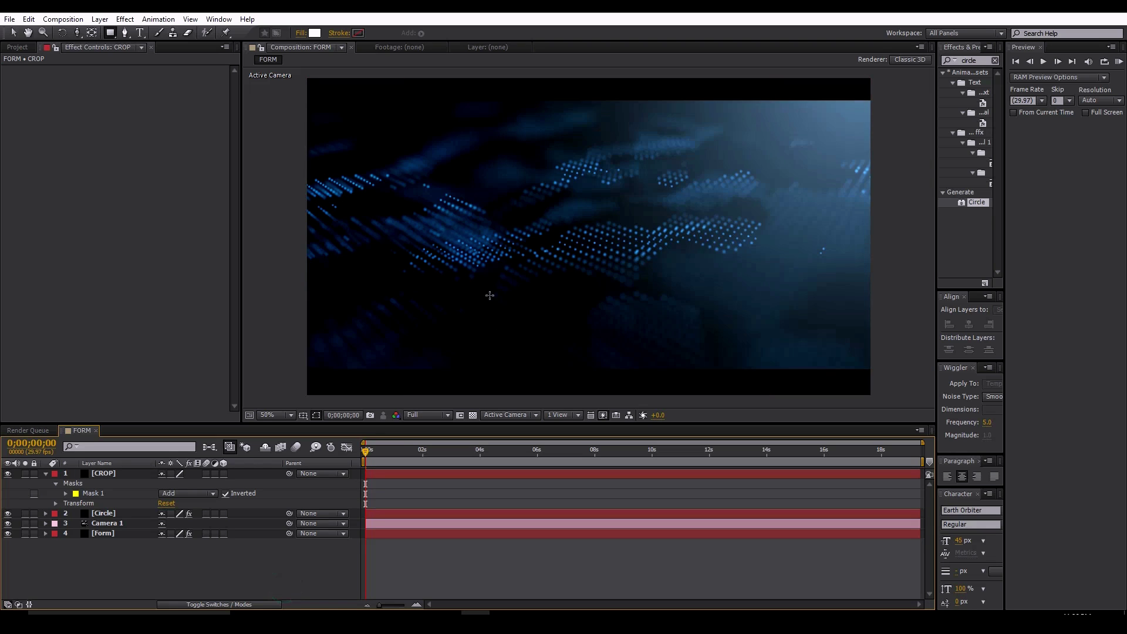
# Step: Place the Circle effect's centre near the top-right corner at 1924,44
pyautogui.click(12, 33)
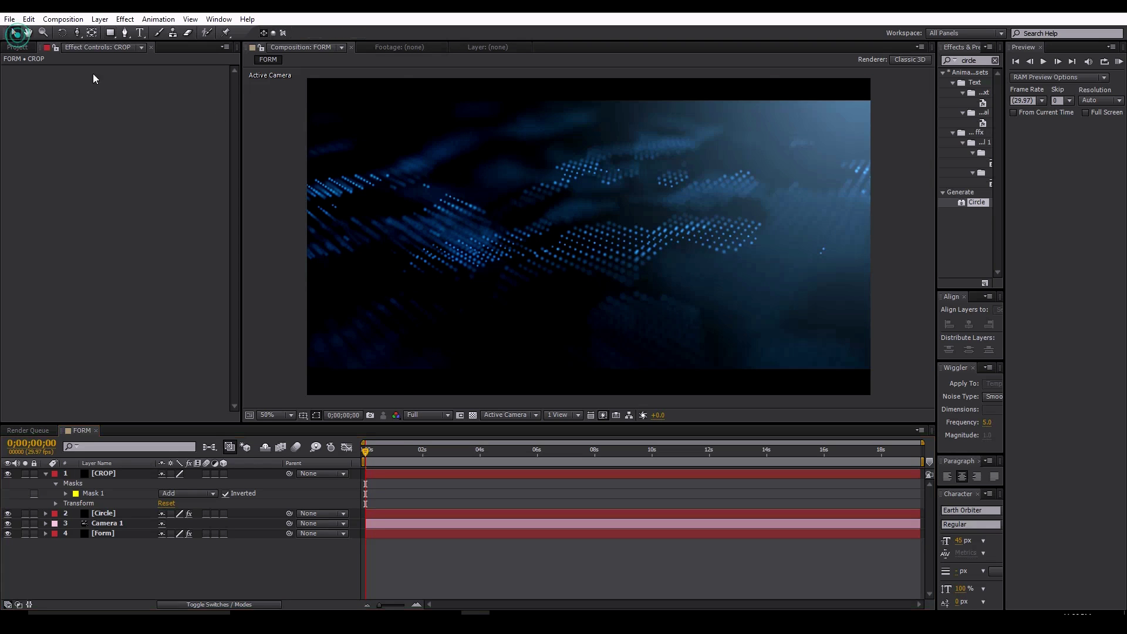
pyautogui.click(613, 255)
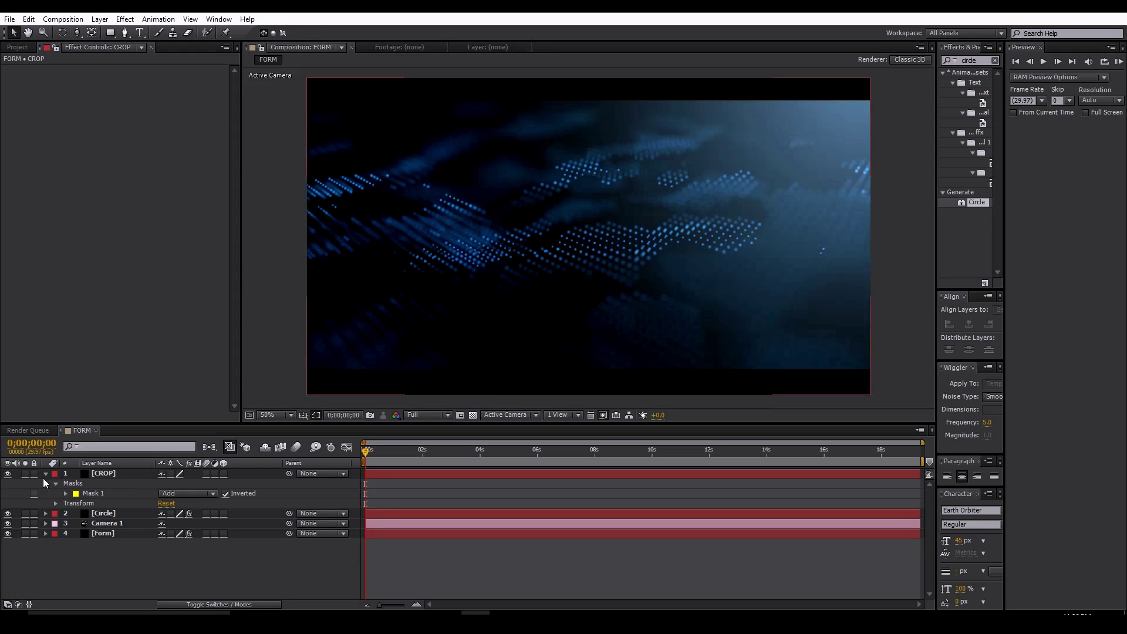
pyautogui.click(46, 474)
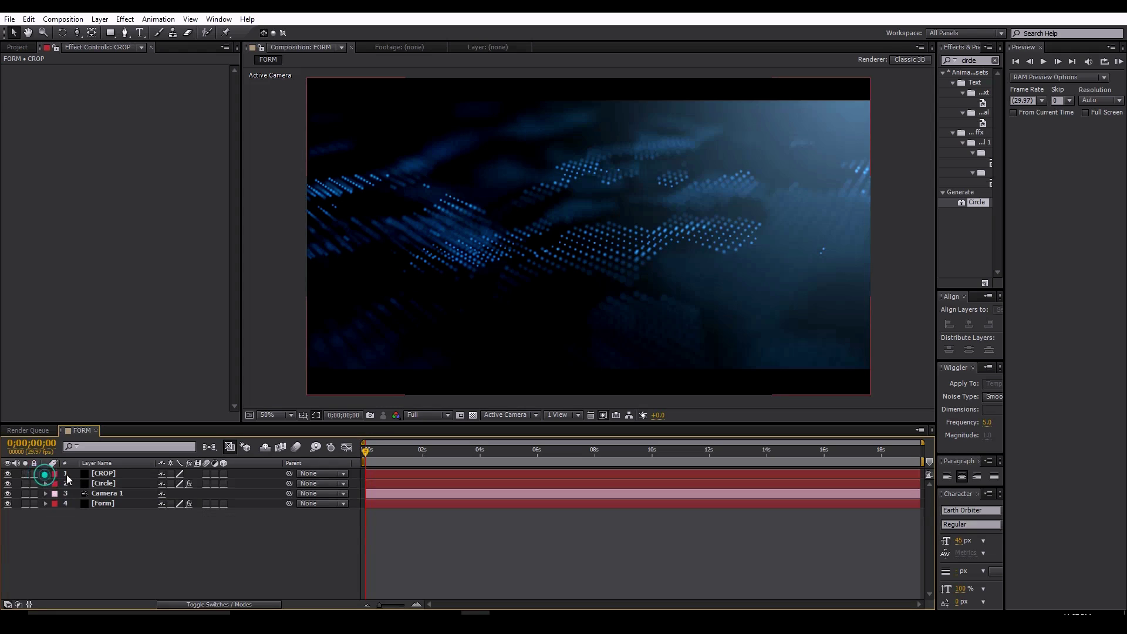
pyautogui.click(103, 483)
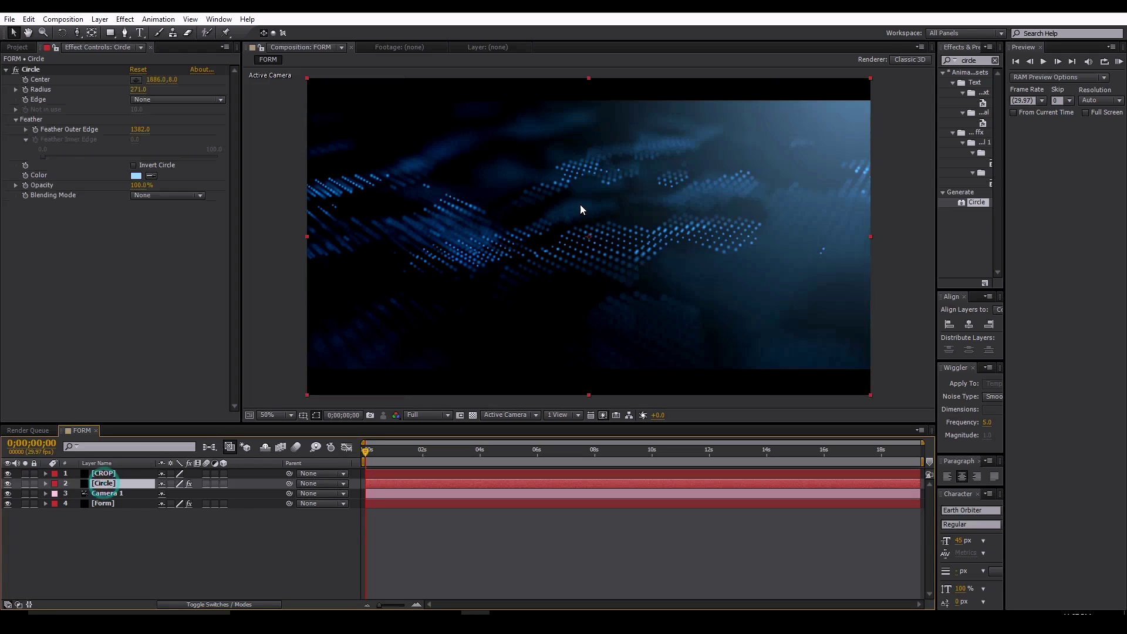
pyautogui.click(137, 80)
pyautogui.click(879, 98)
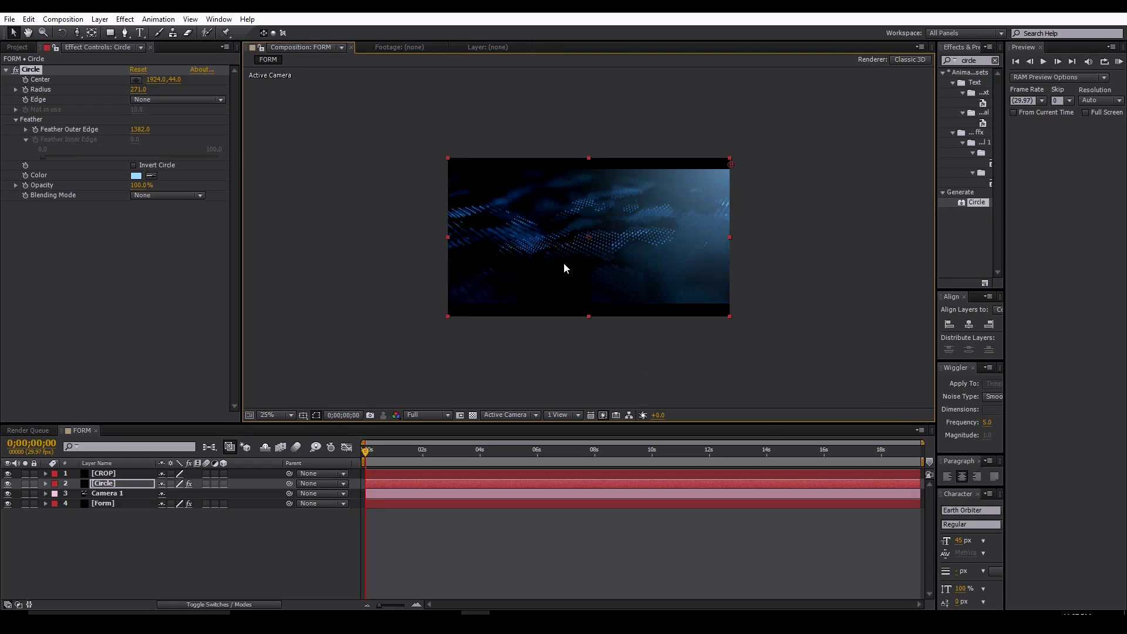
# Step: Search 'glow' in Effects & Presets and apply Glow to the Form layer
pyautogui.click(107, 505)
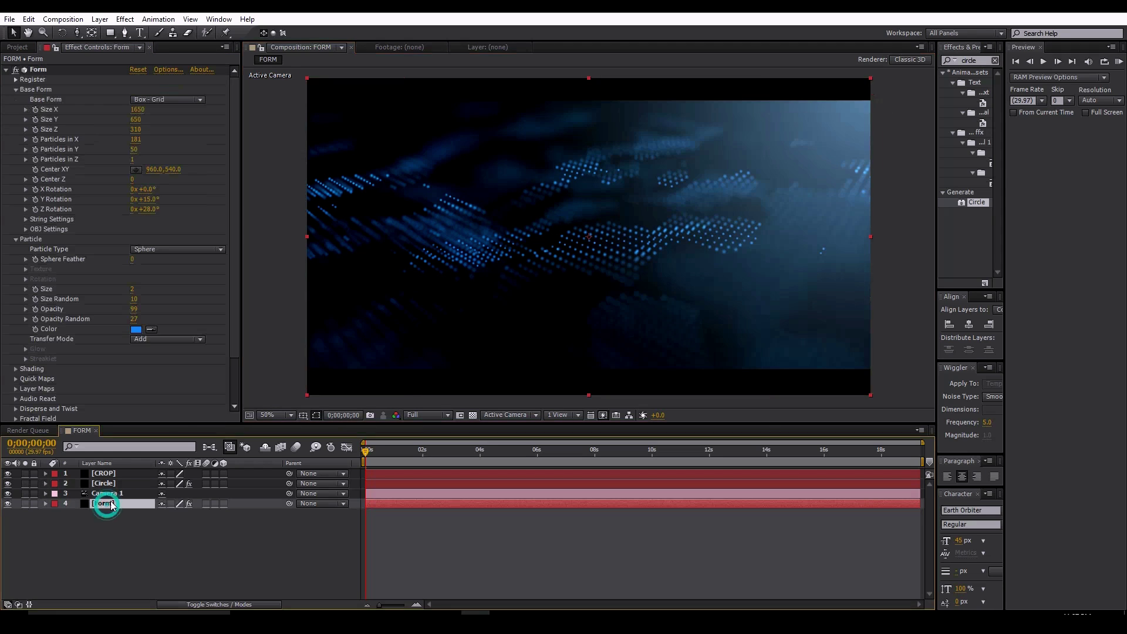
pyautogui.doubleClick(987, 59)
pyautogui.write('glow')
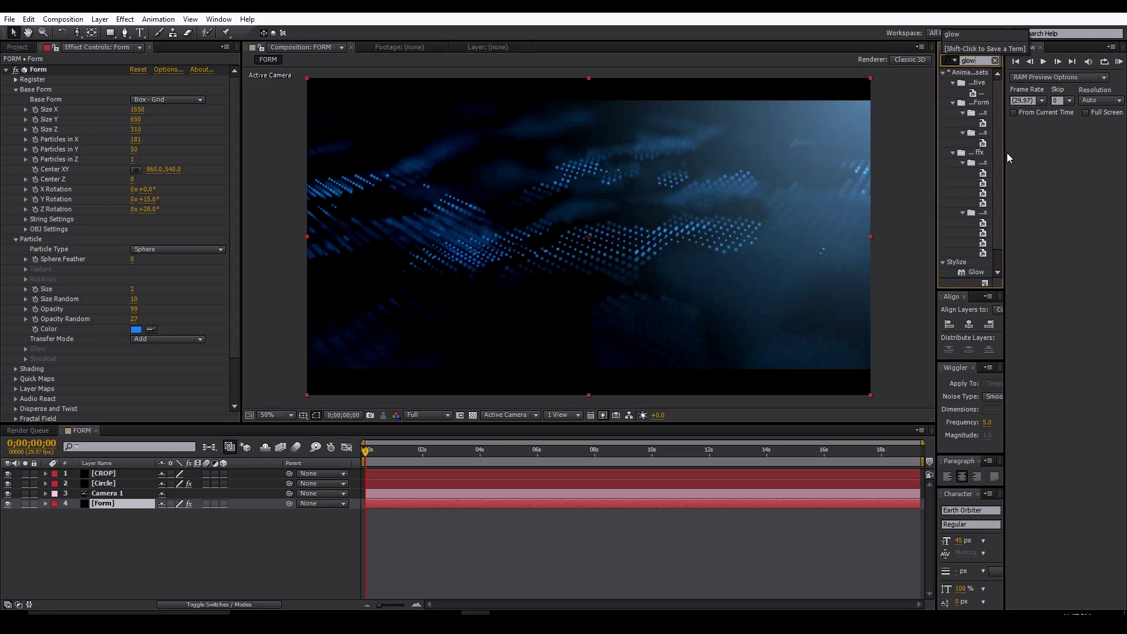
pyautogui.moveTo(1005, 153); pyautogui.dragTo(1104, 152)
pyautogui.scroll(-1, 998, 233)
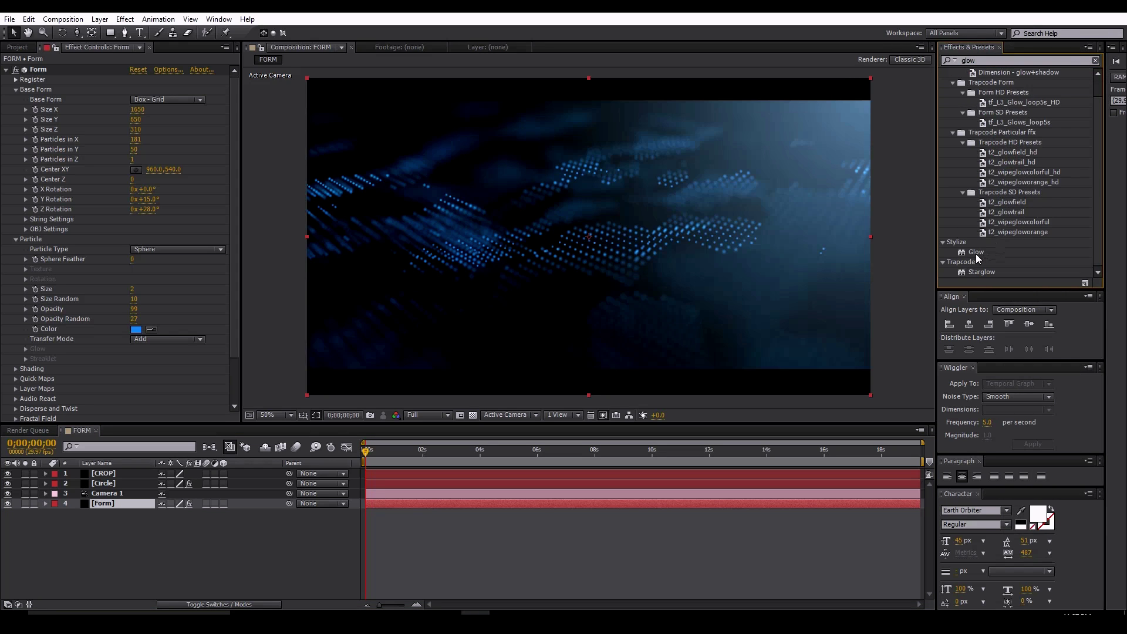
pyautogui.moveTo(976, 255); pyautogui.dragTo(108, 504)
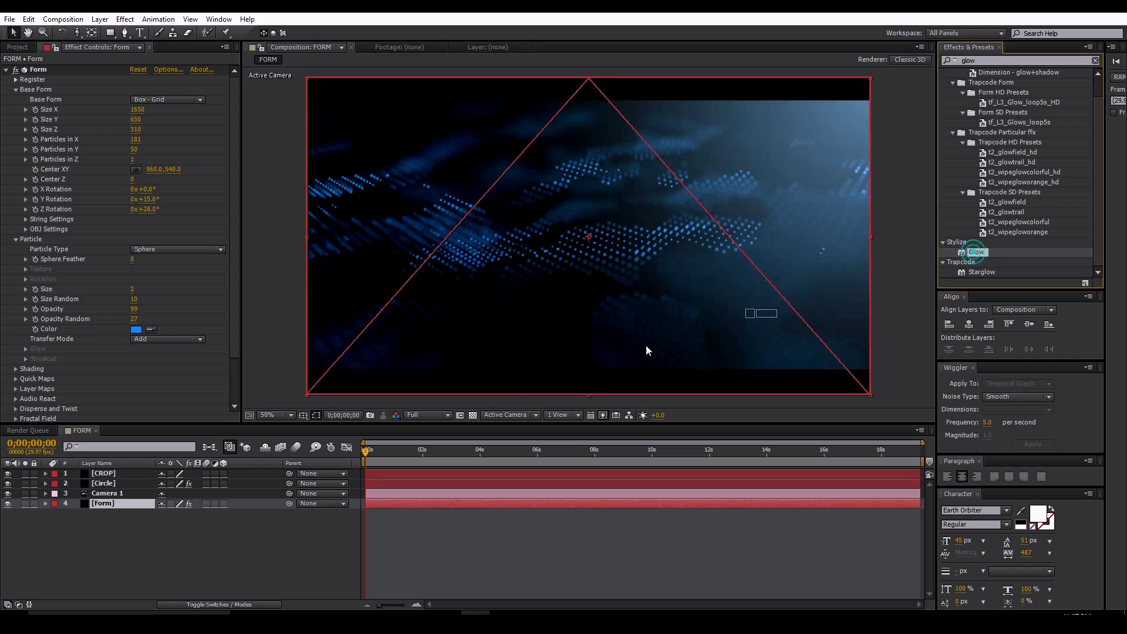
pyautogui.click(108, 503)
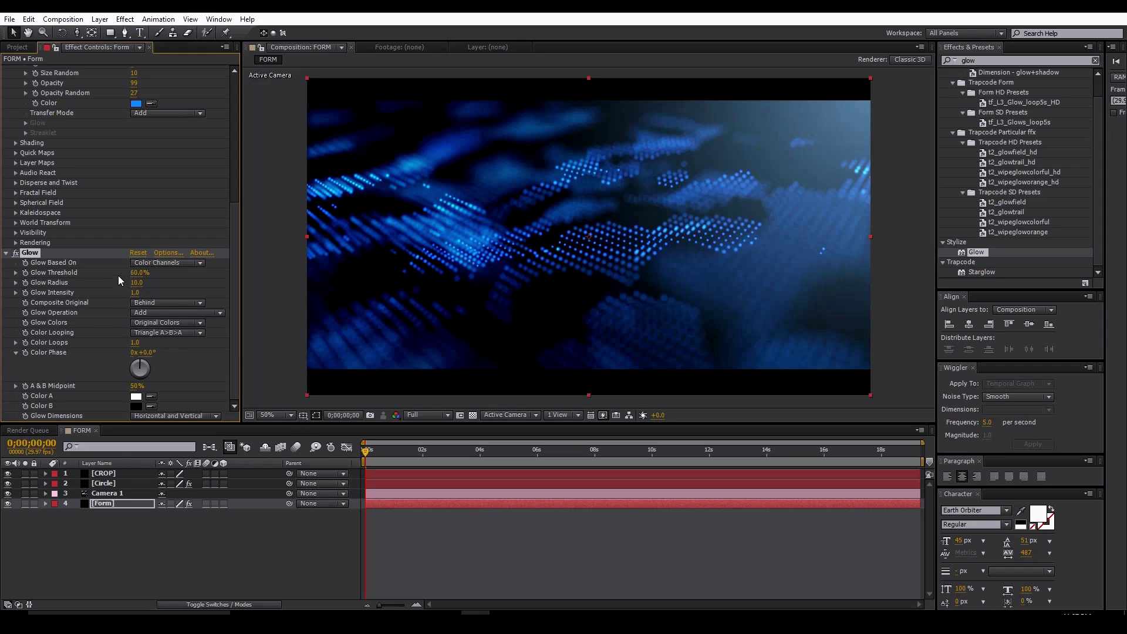
# Step: Set Glow Threshold to 17.3% and Glow Radius to 28
pyautogui.moveTo(139, 272)
pyautogui.mouseDown()
pyautogui.moveTo(88, 286)
pyautogui.moveTo(126, 274)
pyautogui.mouseUp()
pyautogui.moveTo(23, 286); pyautogui.dragTo(48, 285)
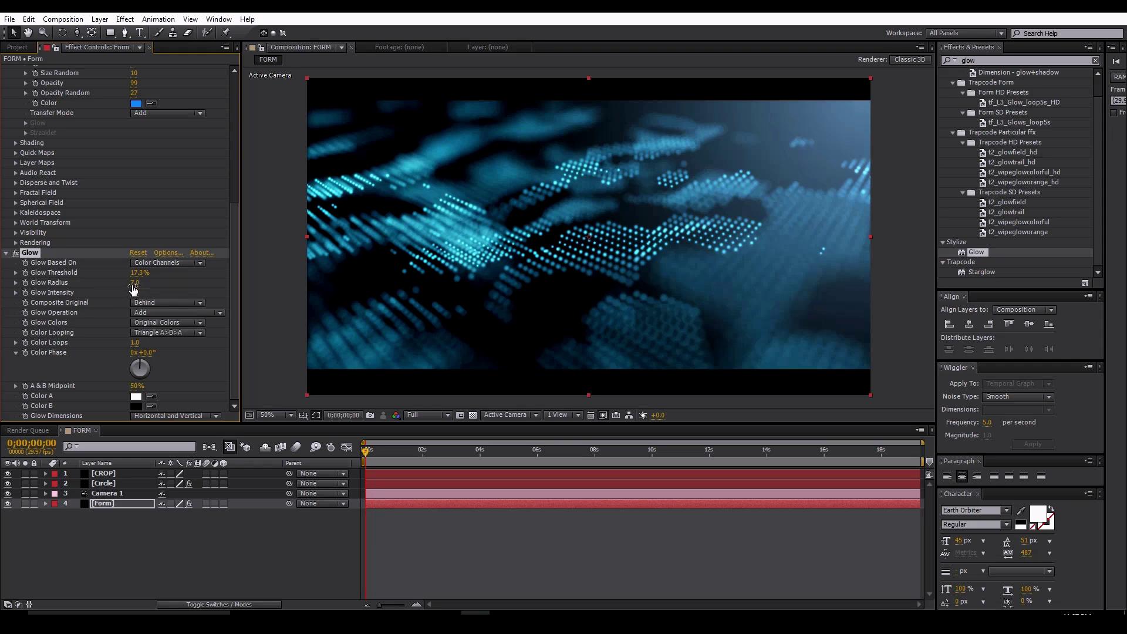
pyautogui.moveTo(135, 282)
pyautogui.mouseDown()
pyautogui.moveTo(77, 295)
pyautogui.moveTo(92, 295)
pyautogui.mouseUp()
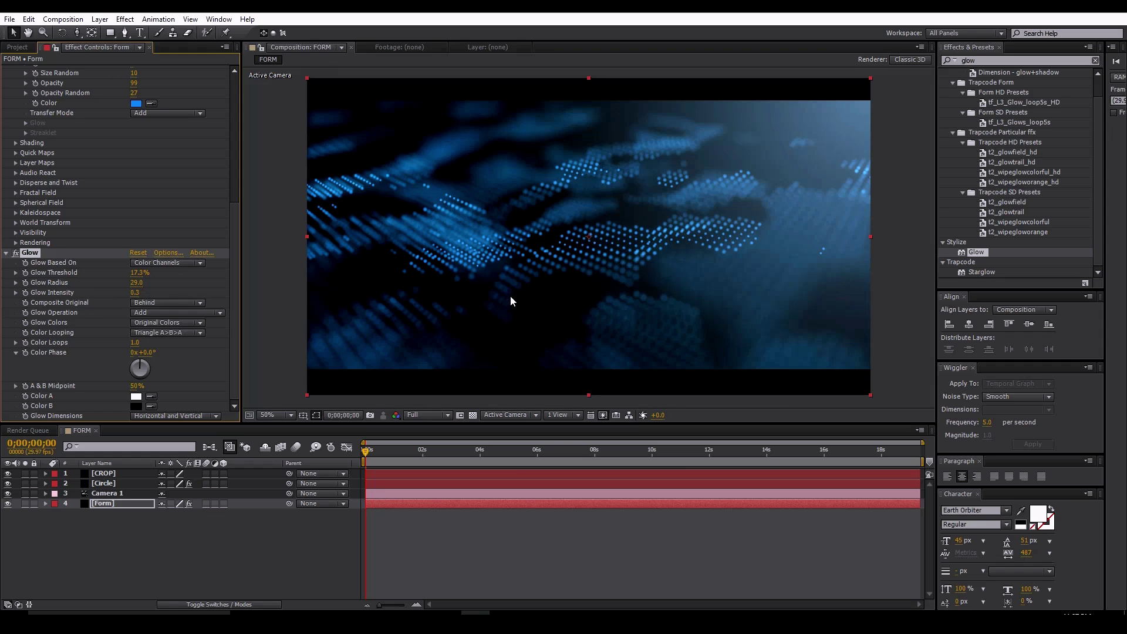
pyautogui.moveTo(1108, 94); pyautogui.dragTo(1001, 96)
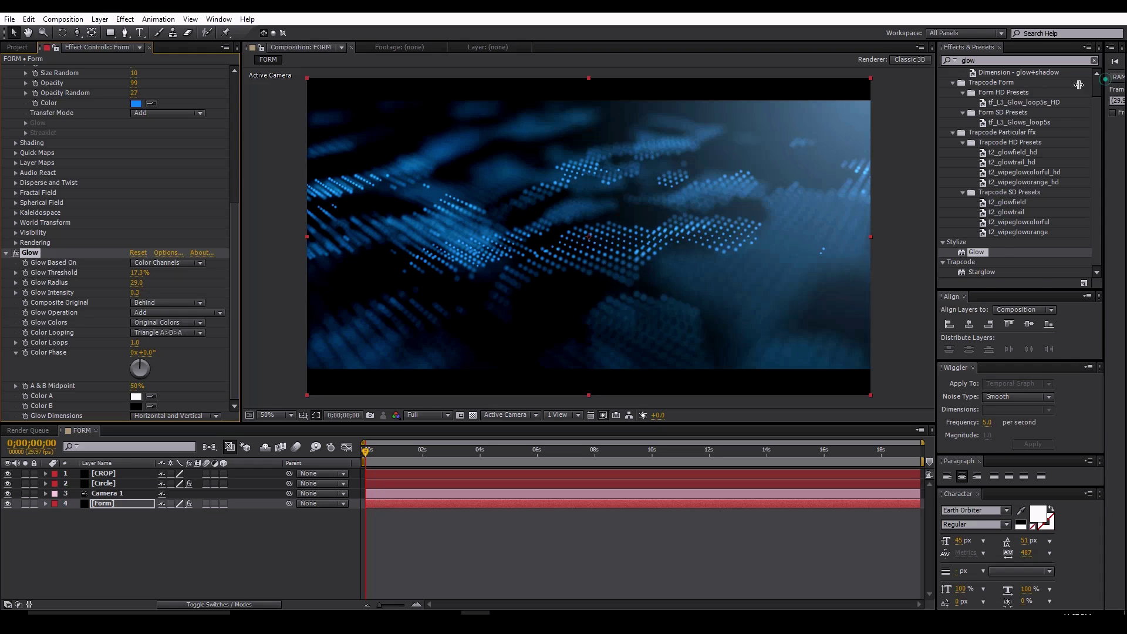
# Step: RAM-preview the composition, collapse the Form effect, and play forward to 0;00;04;08
pyautogui.click(1120, 61)
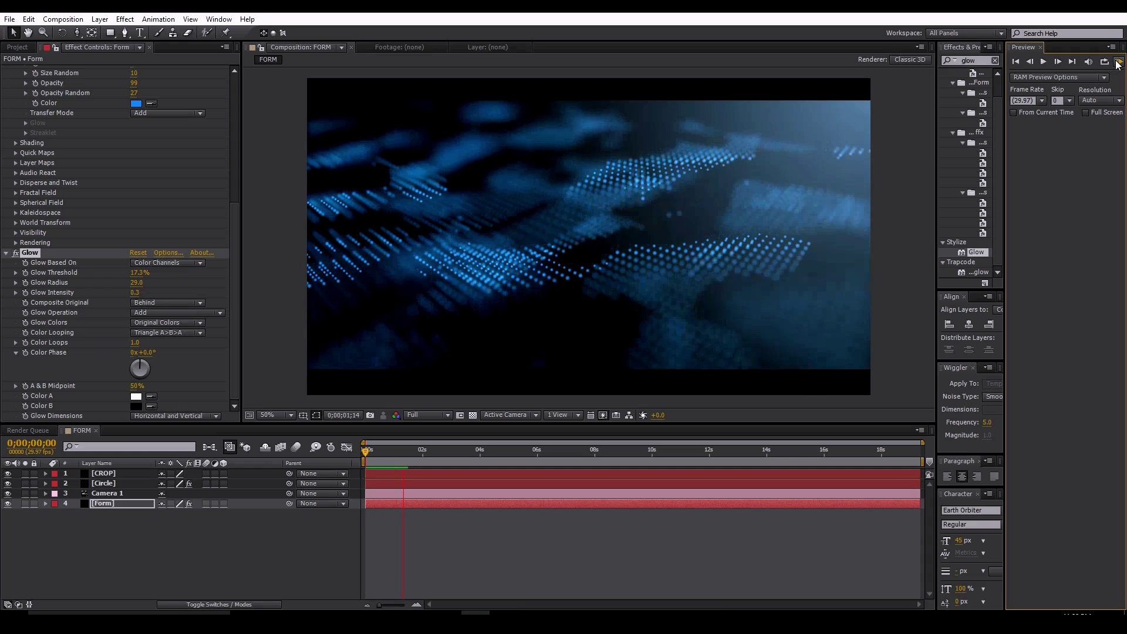
pyautogui.click(1119, 65)
pyautogui.press(',')
pyautogui.press(',')
pyautogui.press(',')
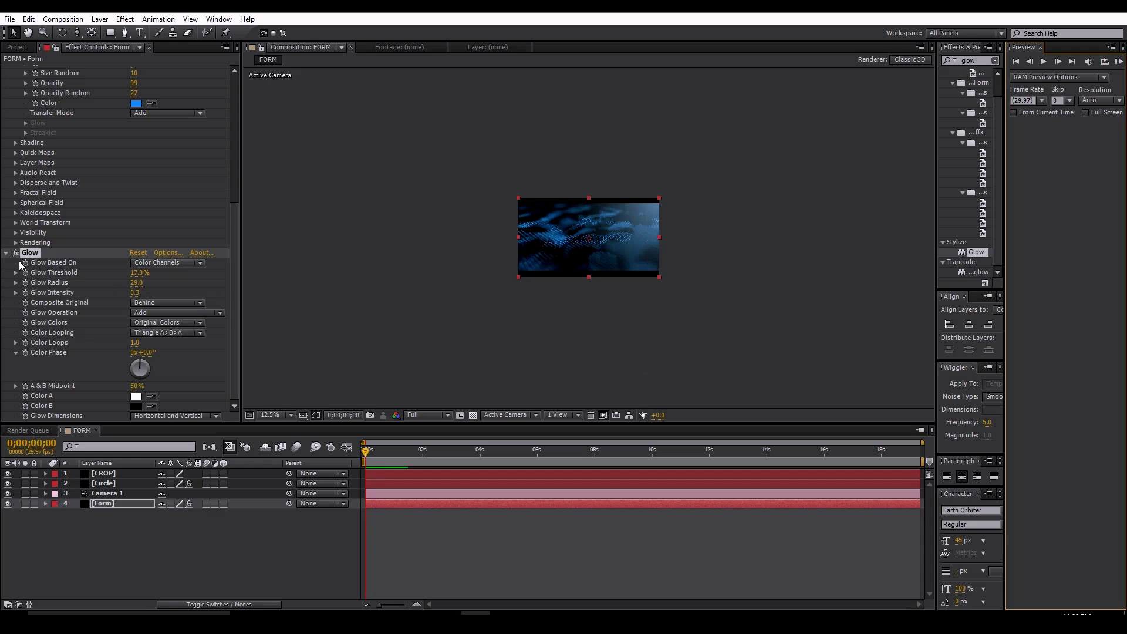
pyautogui.press('.')
pyautogui.press('.')
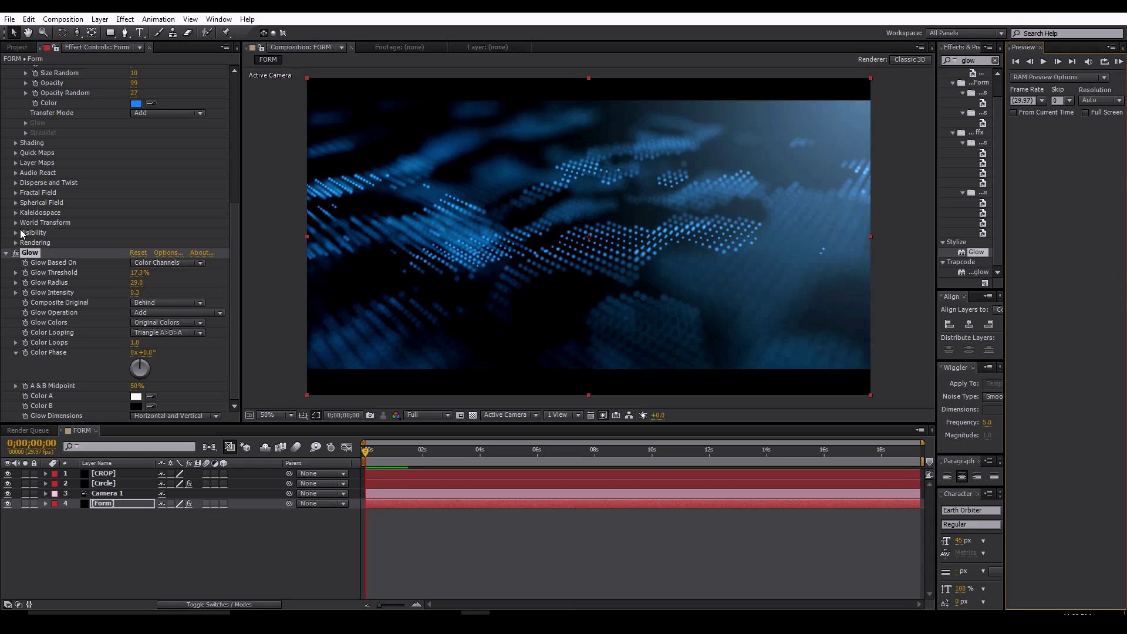
pyautogui.scroll(4, 18, 247)
pyautogui.scroll(4, 59, 150)
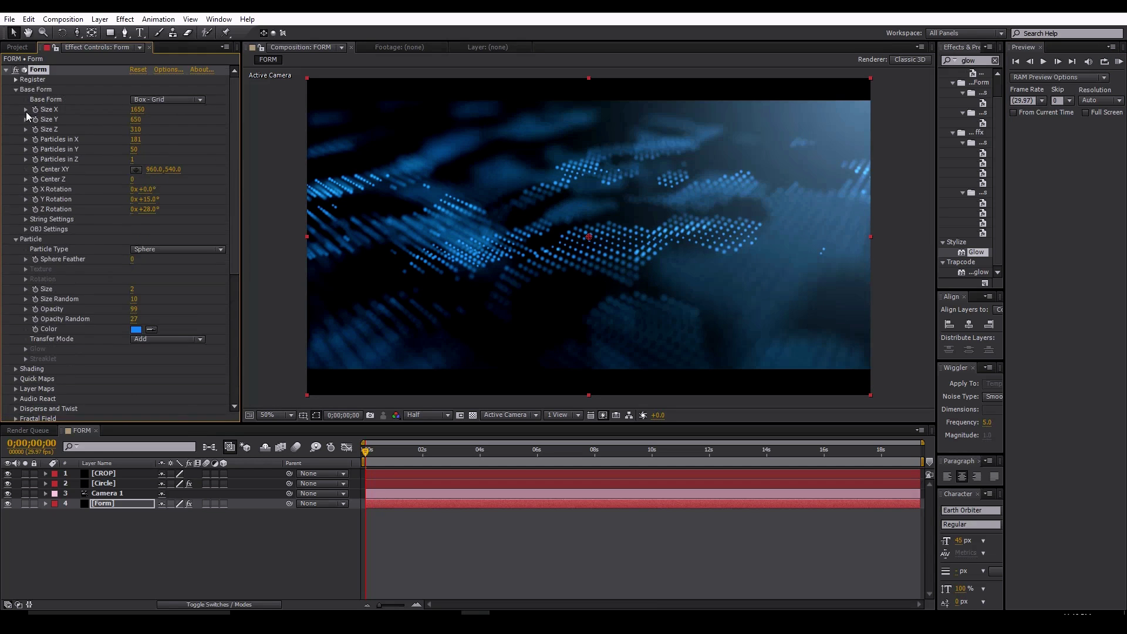
pyautogui.click(7, 70)
pyautogui.press('space')
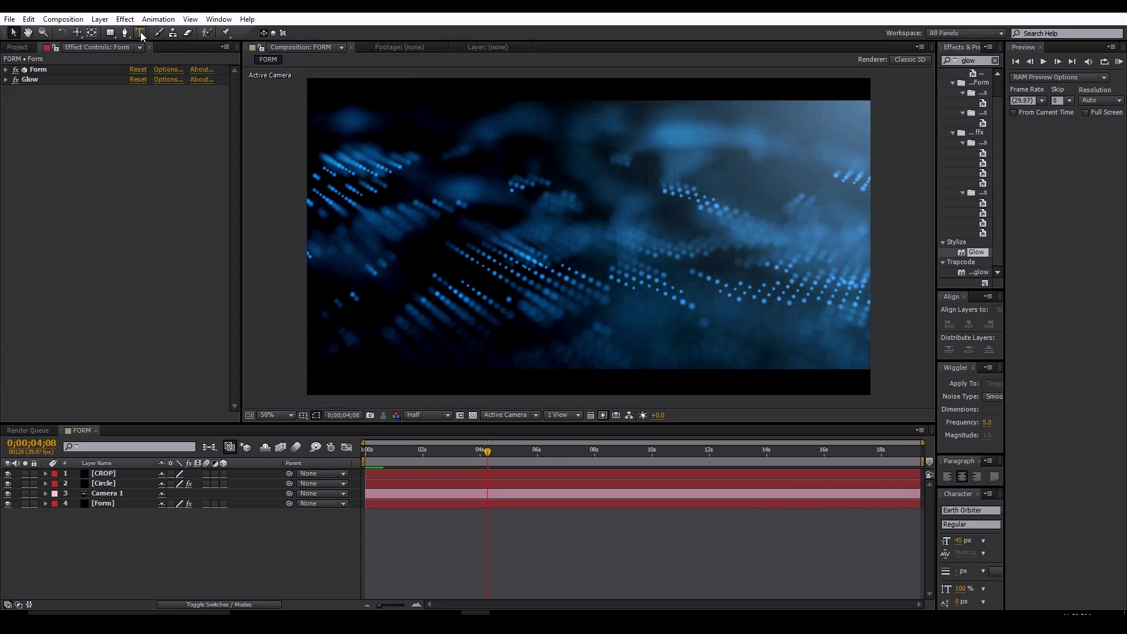
# Step: Add a centred text layer reading 'VFX BOY PRESENTS'
pyautogui.click(140, 32)
pyautogui.click(588, 246)
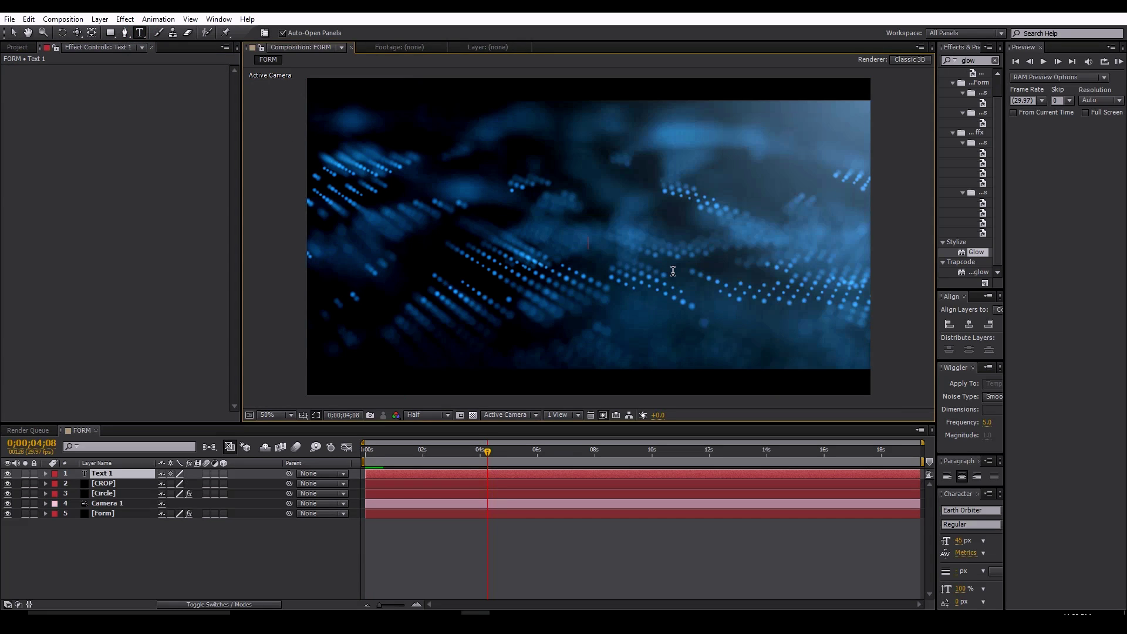
pyautogui.write('VFX BOY')
pyautogui.write(' PRESENTS')
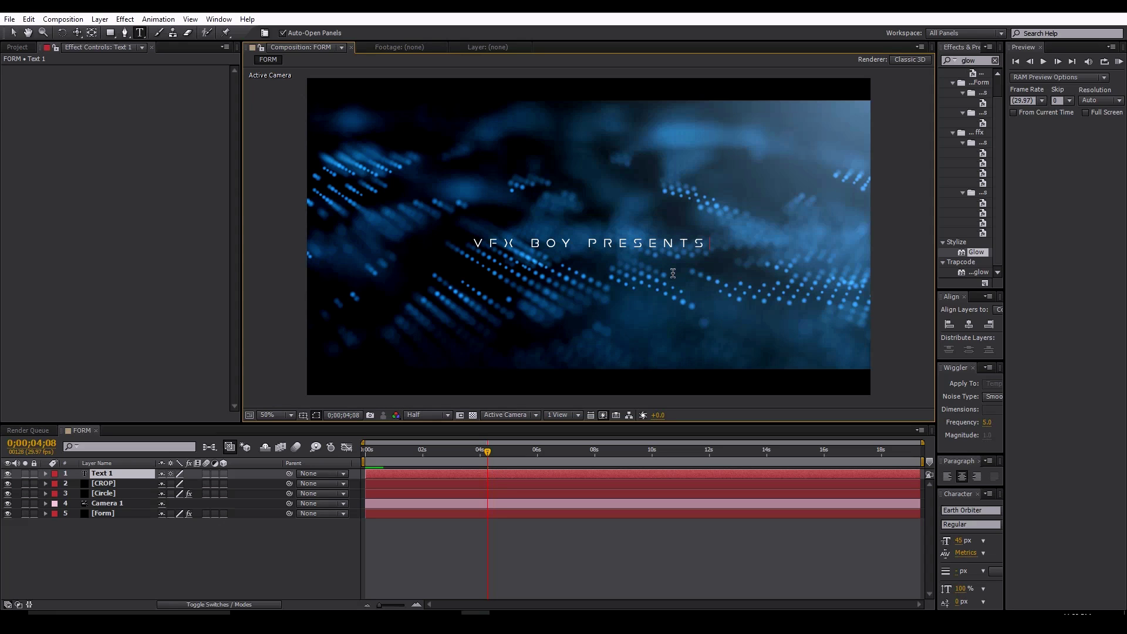
pyautogui.click(13, 33)
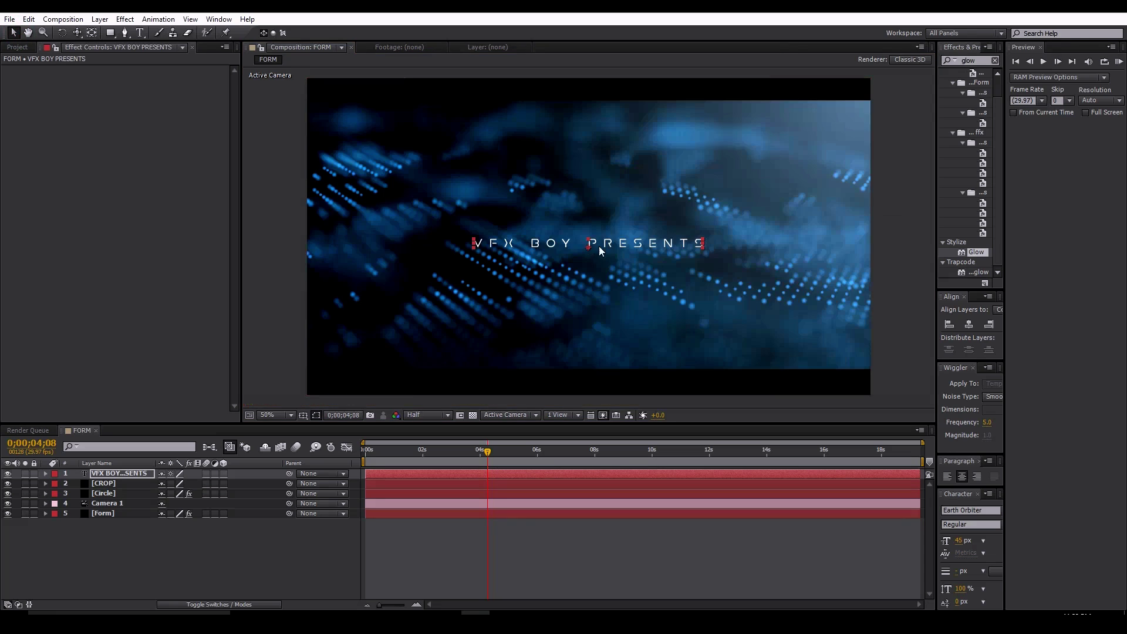
pyautogui.click(625, 253)
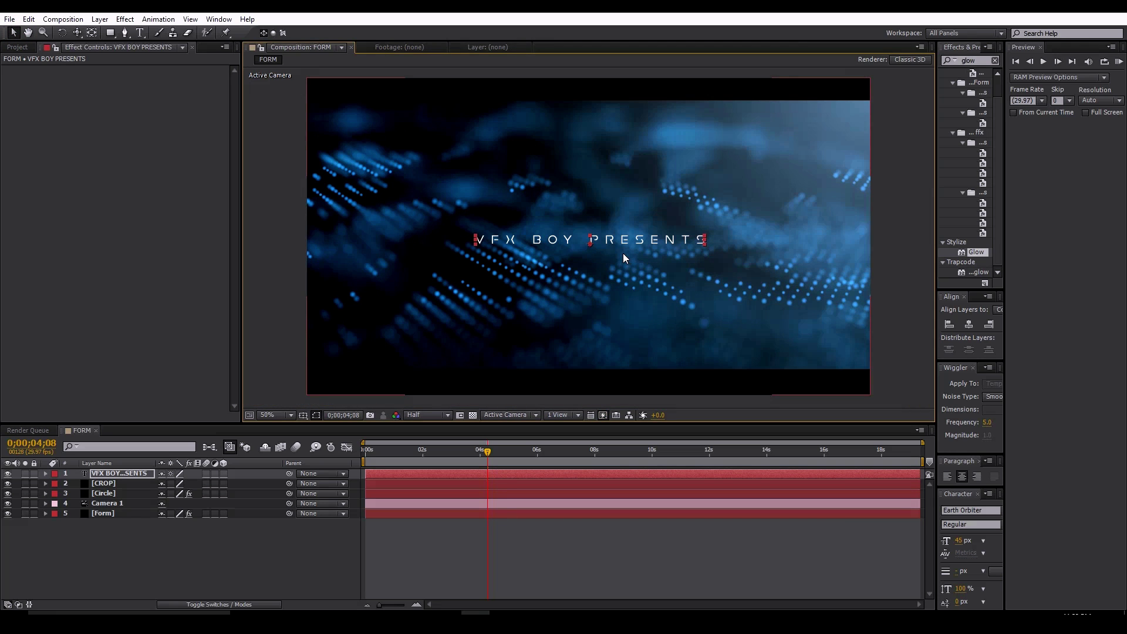
# Step: Add a Tracking animator to the title and test spreading the letters apart
pyautogui.click(45, 474)
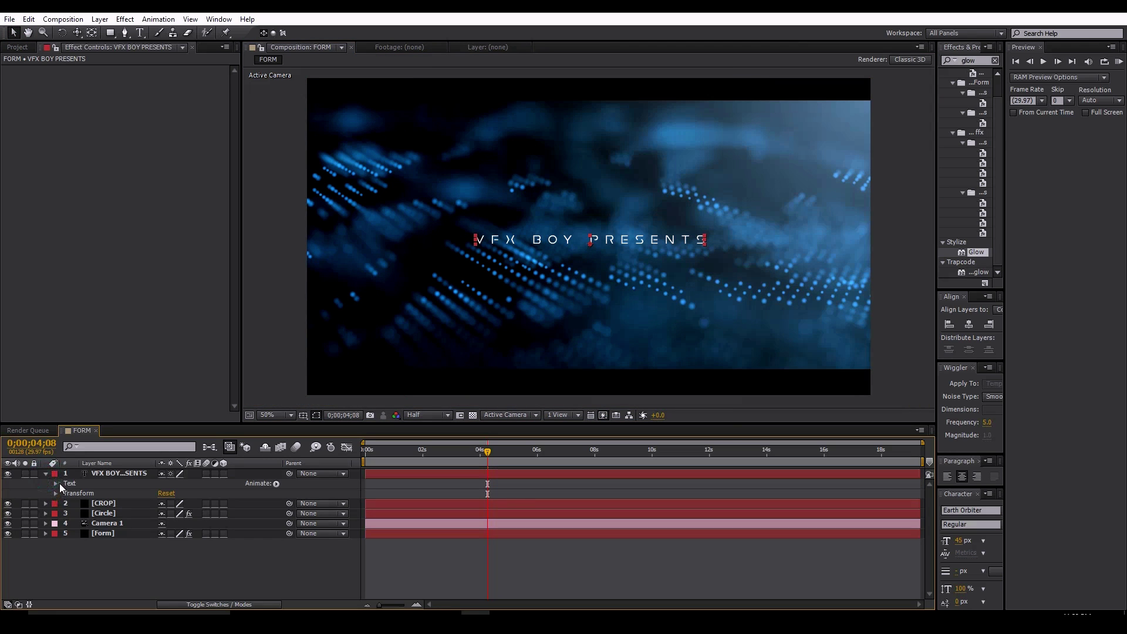
pyautogui.click(311, 482)
pyautogui.click(277, 484)
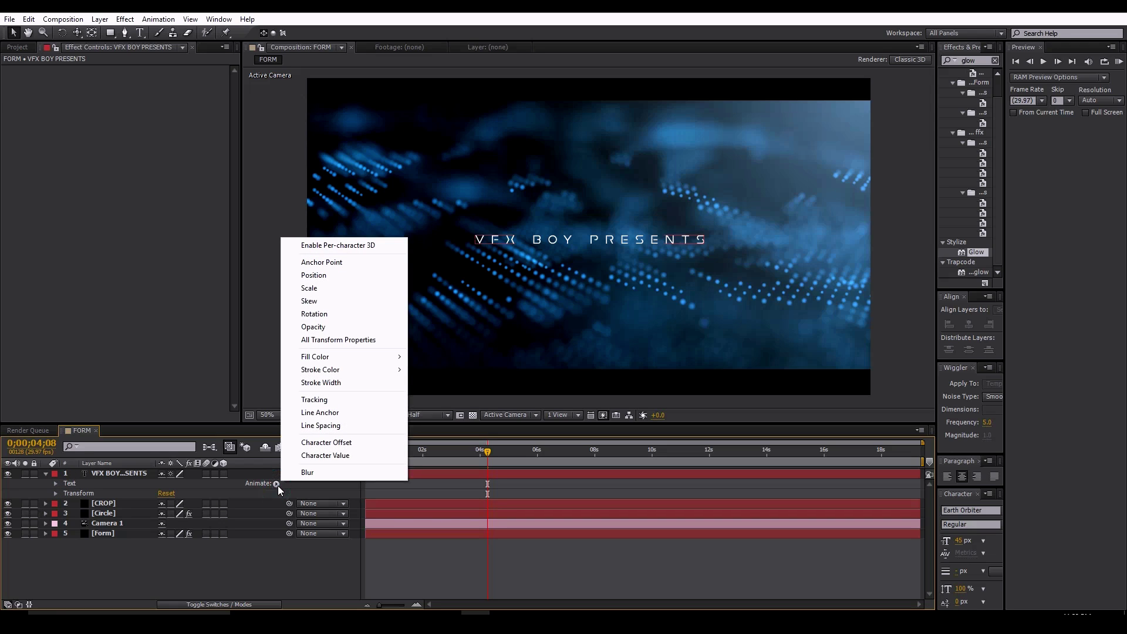
pyautogui.click(351, 402)
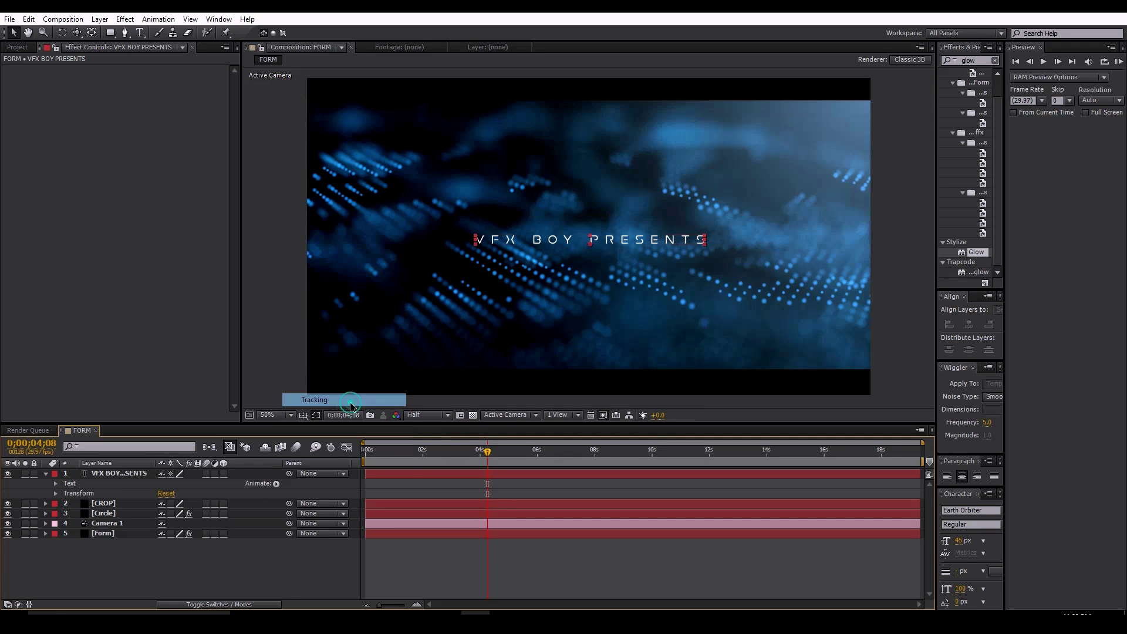
pyautogui.moveTo(161, 555); pyautogui.dragTo(201, 549)
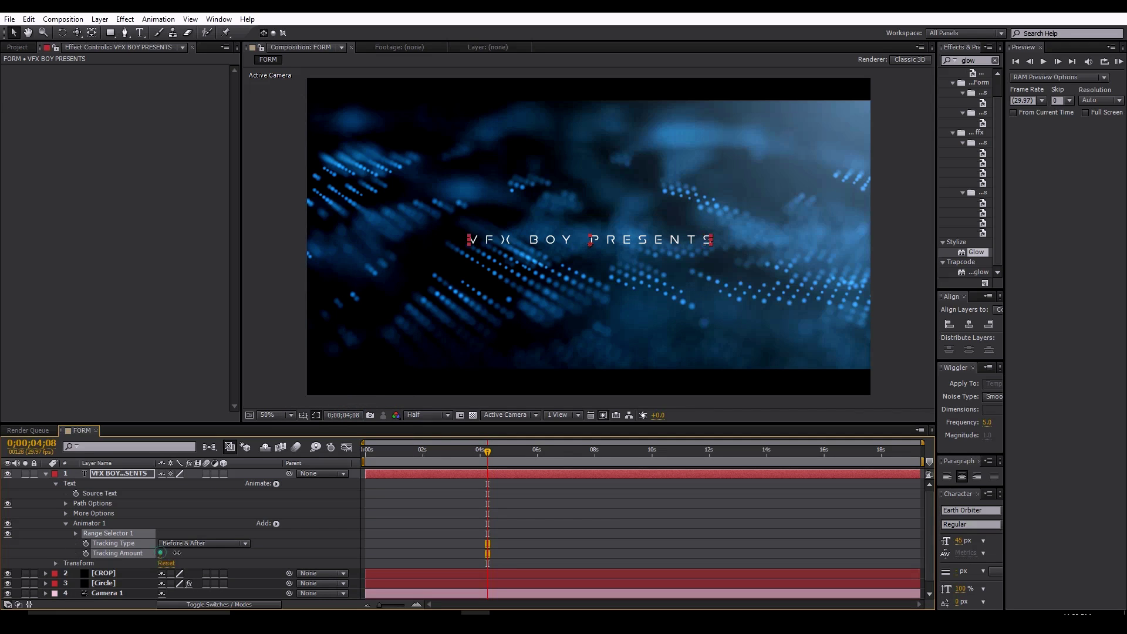
# Step: Reset Tracking to 0 and add a Character Offset animator that scrambles the title
pyautogui.hotkey('ctrl', 'z')
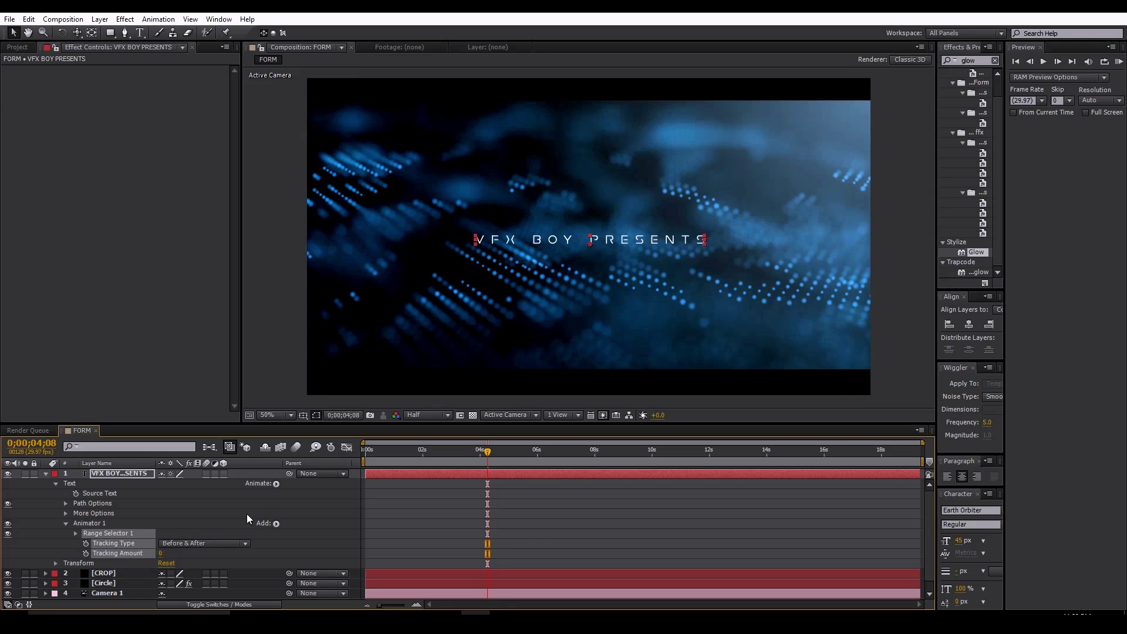
pyautogui.click(249, 508)
pyautogui.click(276, 484)
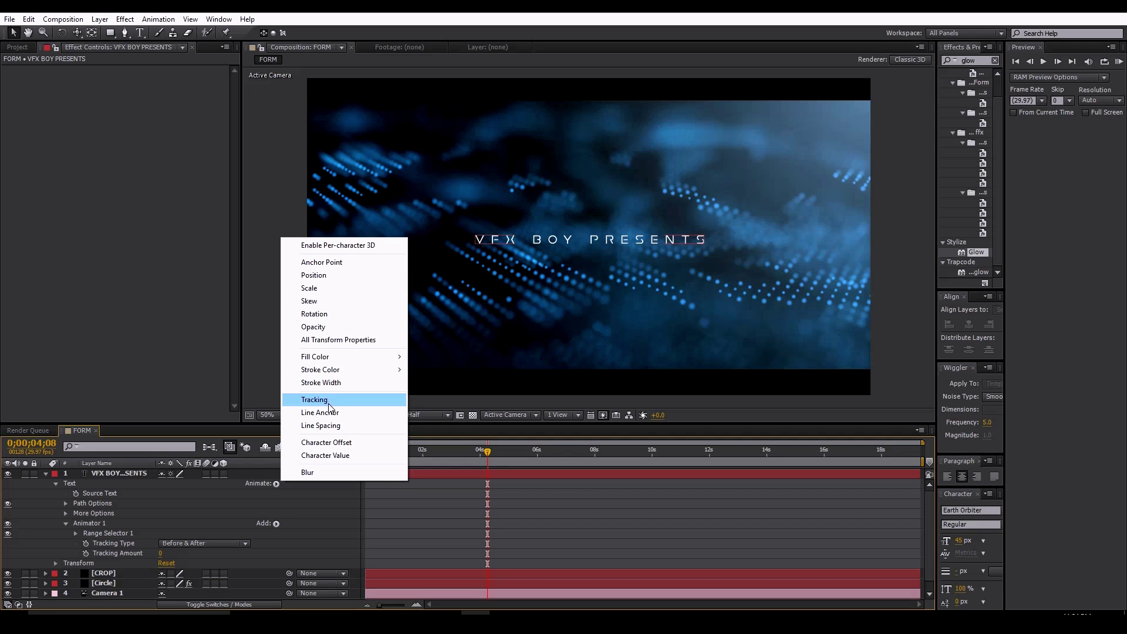
pyautogui.click(327, 442)
pyautogui.moveTo(159, 544); pyautogui.dragTo(172, 544)
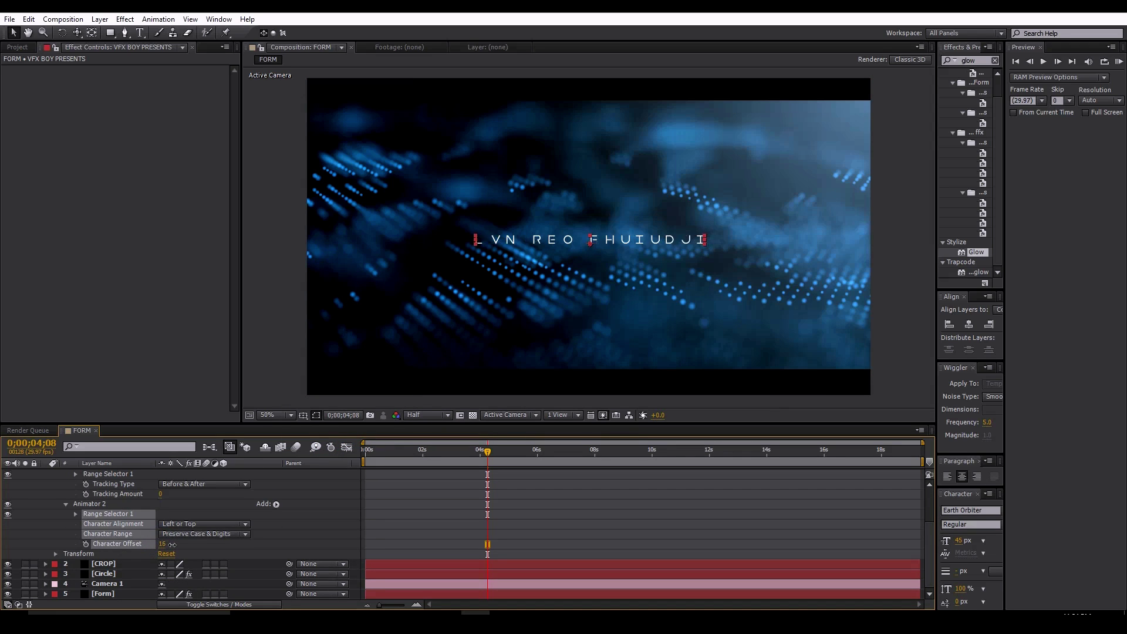
# Step: Try a Character Value property, delete it, and adjust Character Offset to 16
pyautogui.scroll(3, 247, 502)
pyautogui.click(276, 484)
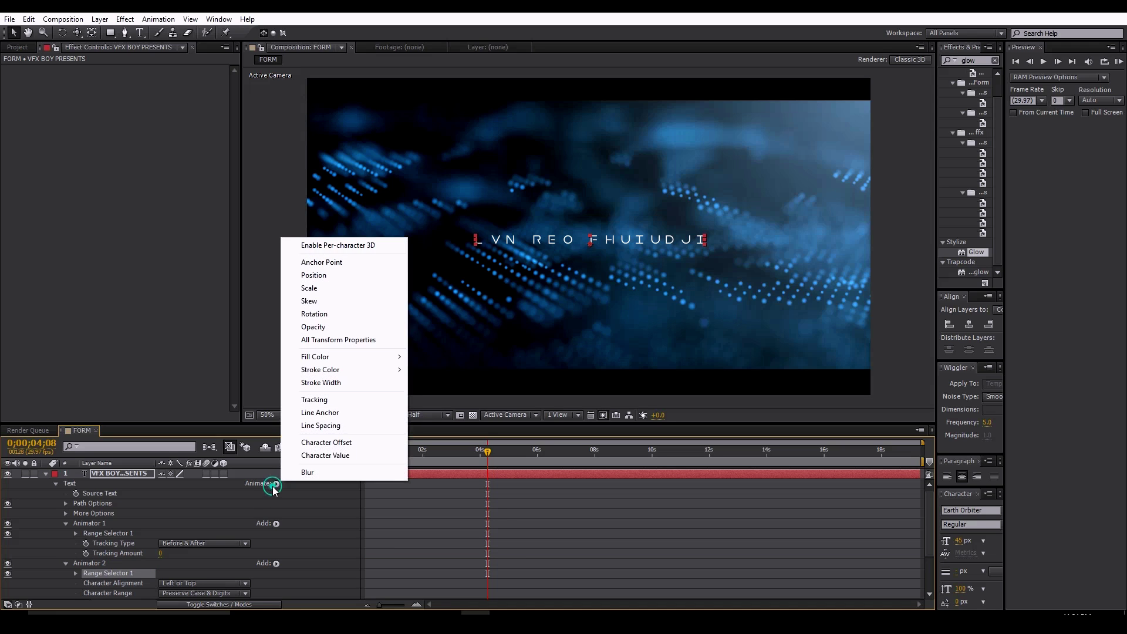
pyautogui.click(320, 455)
pyautogui.scroll(-3, 122, 557)
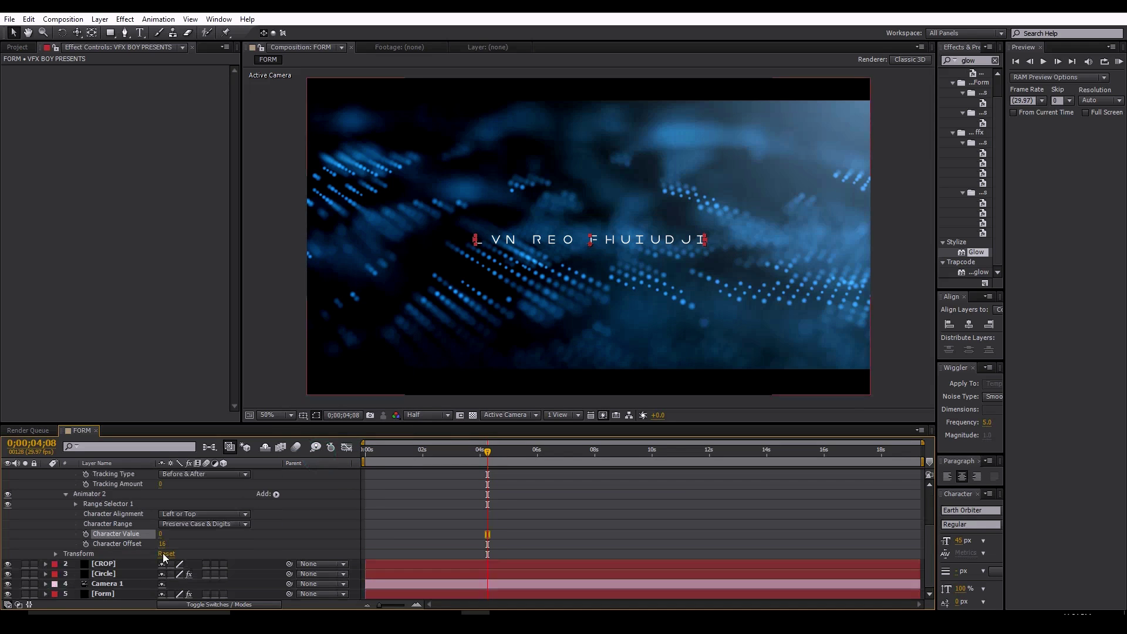
pyautogui.moveTo(162, 536); pyautogui.dragTo(168, 534)
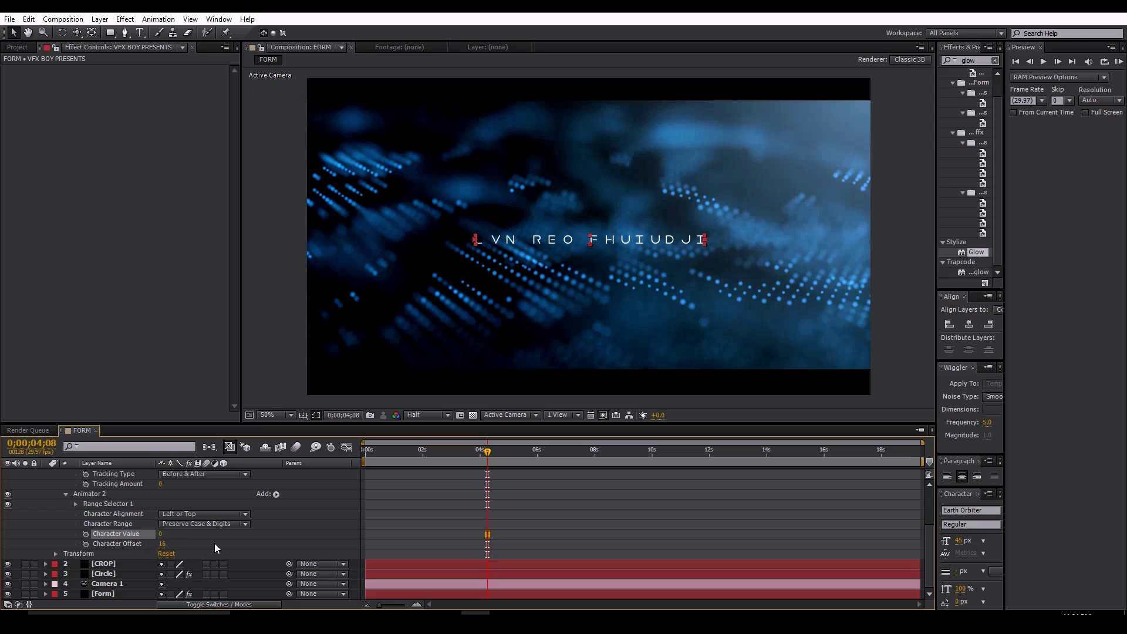
pyautogui.press('Delete')
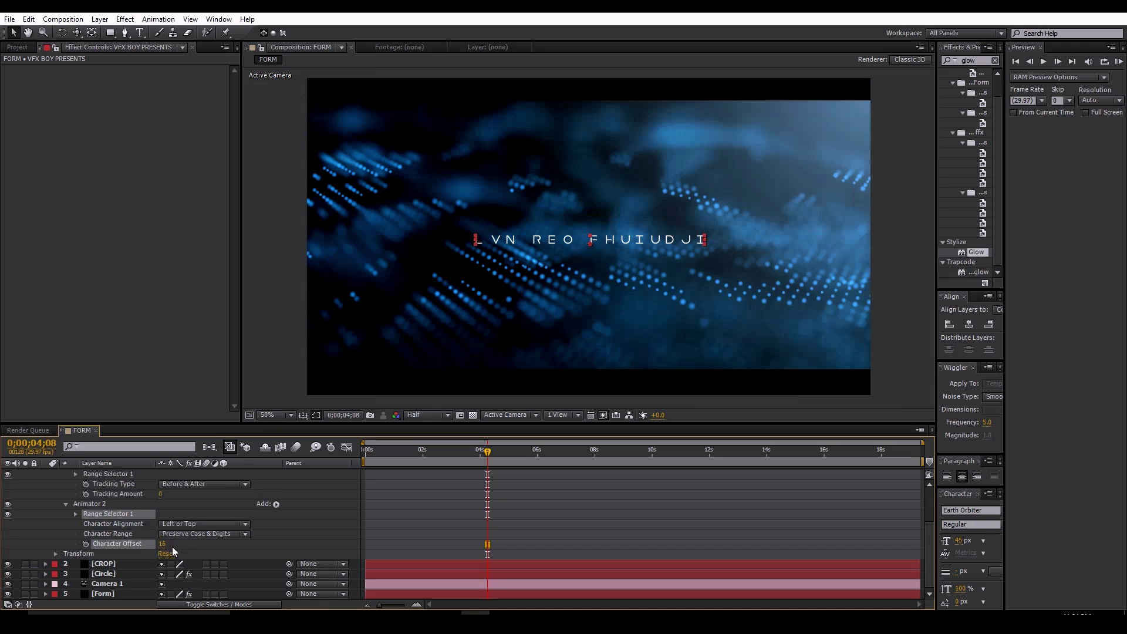
pyautogui.moveTo(172, 546); pyautogui.dragTo(176, 547)
# Step: Squeeze the title letters together with a Tracking Amount of -51
pyautogui.scroll(3, 219, 544)
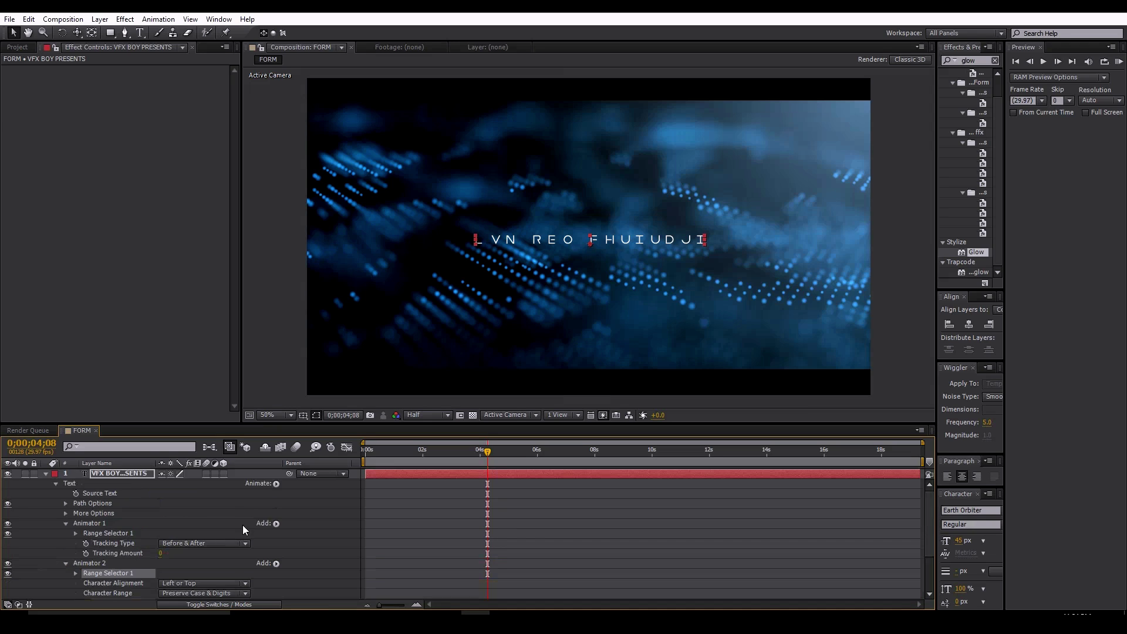
pyautogui.click(276, 484)
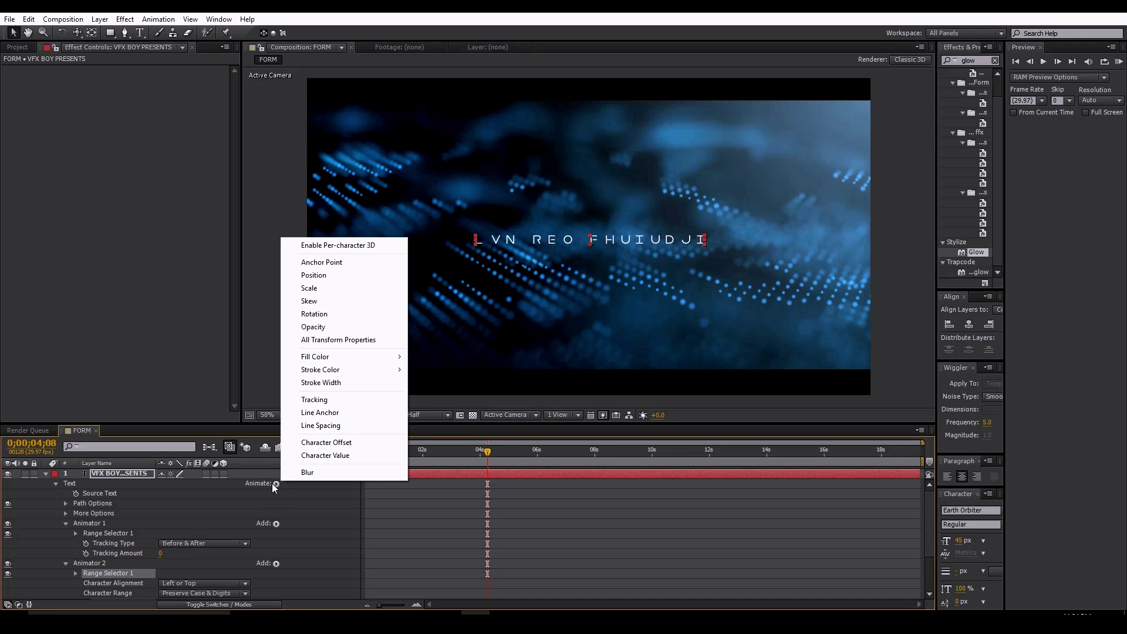
pyautogui.click(289, 555)
pyautogui.scroll(-3, 308, 537)
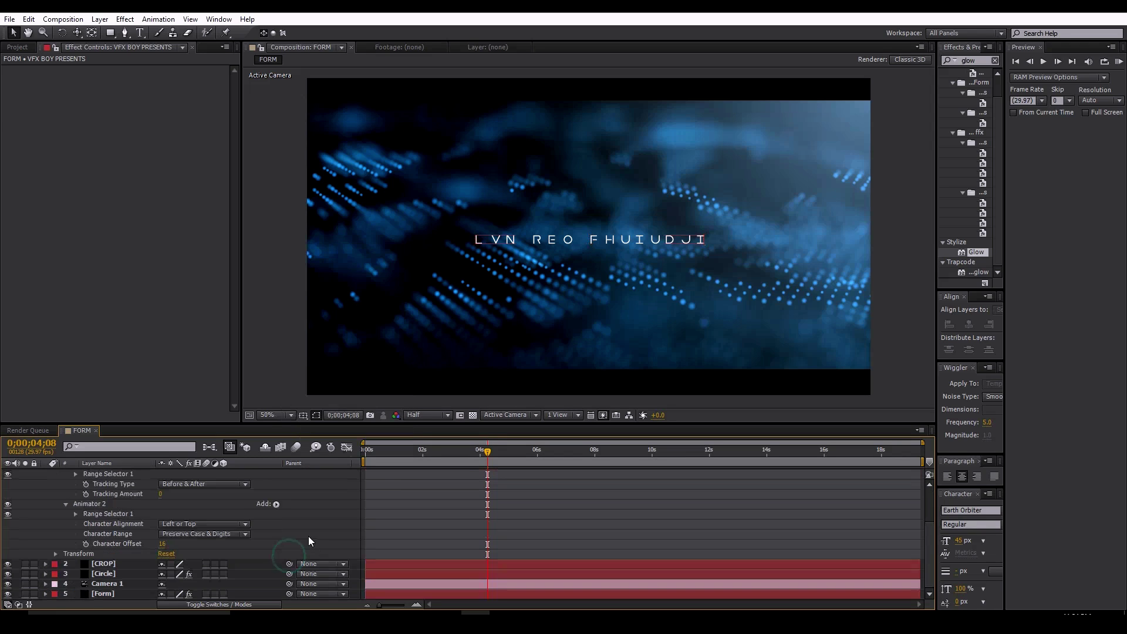
pyautogui.moveTo(160, 494); pyautogui.dragTo(147, 498)
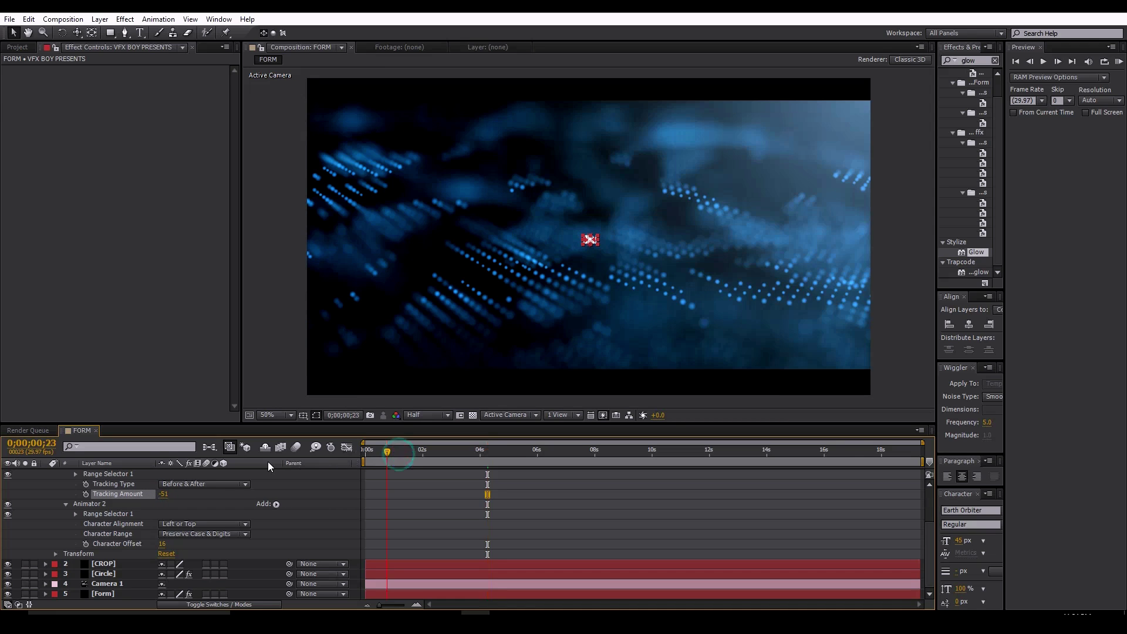
# Step: Keyframe Tracking -51 and Character Offset at the start, add an offset keyframe at frame 8, and preview
pyautogui.press('Home')
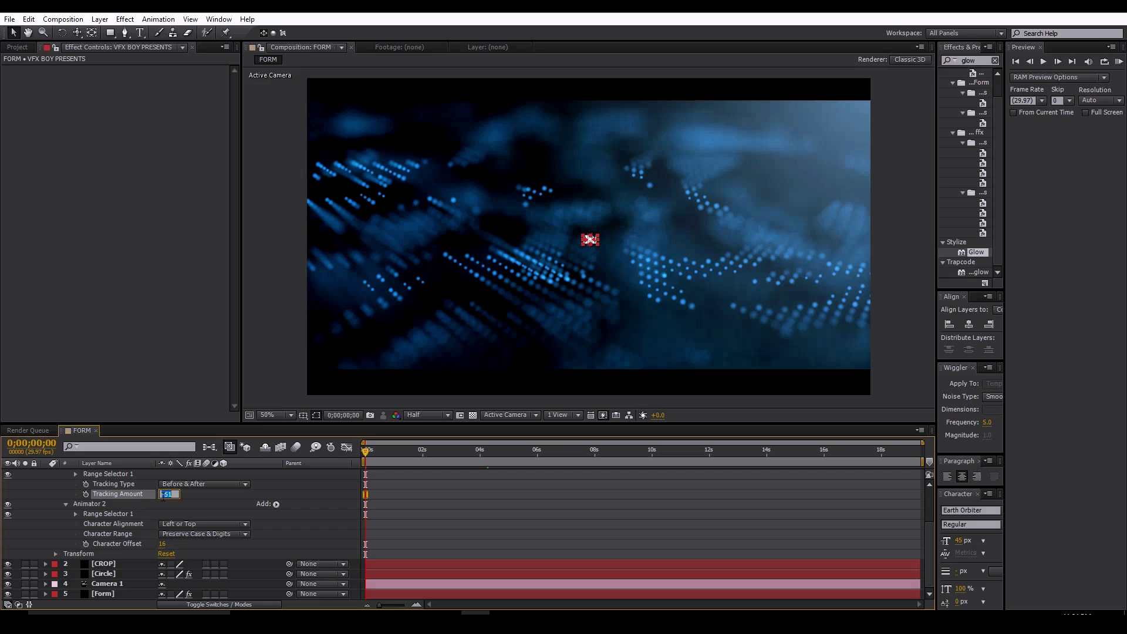
pyautogui.click(206, 496)
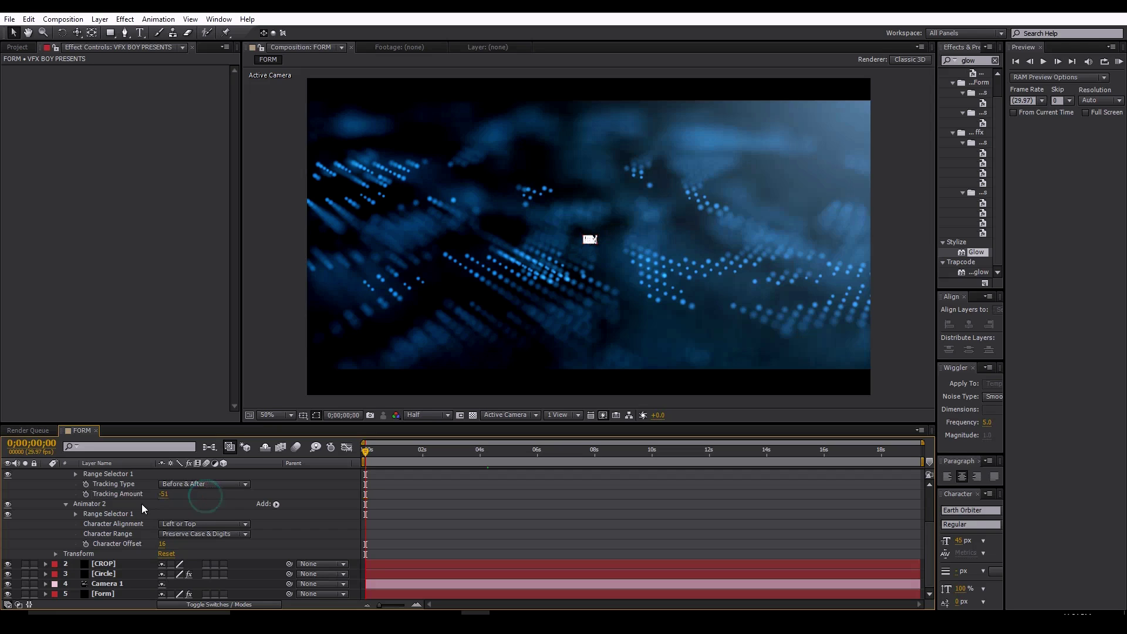
pyautogui.click(85, 544)
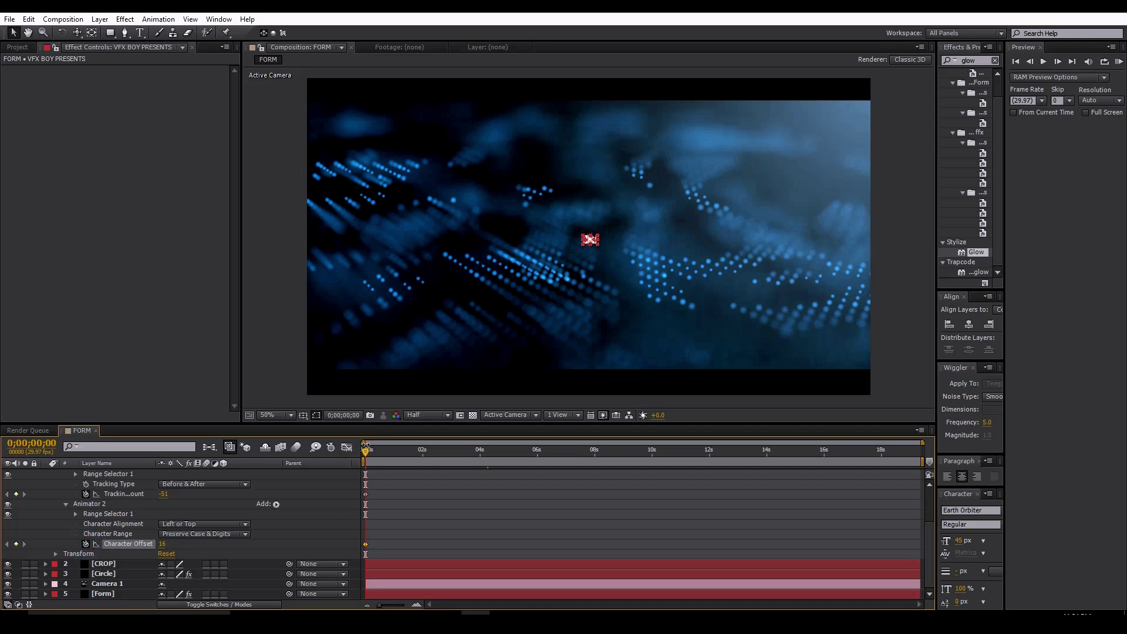
pyautogui.moveTo(368, 450); pyautogui.dragTo(371, 447)
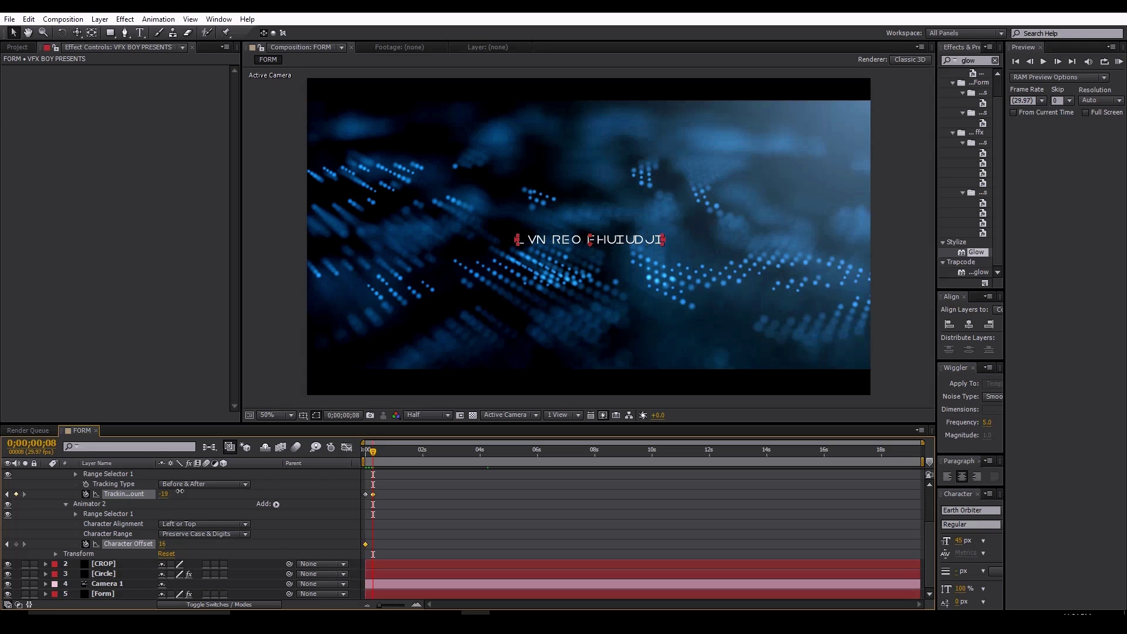
pyautogui.click(180, 492)
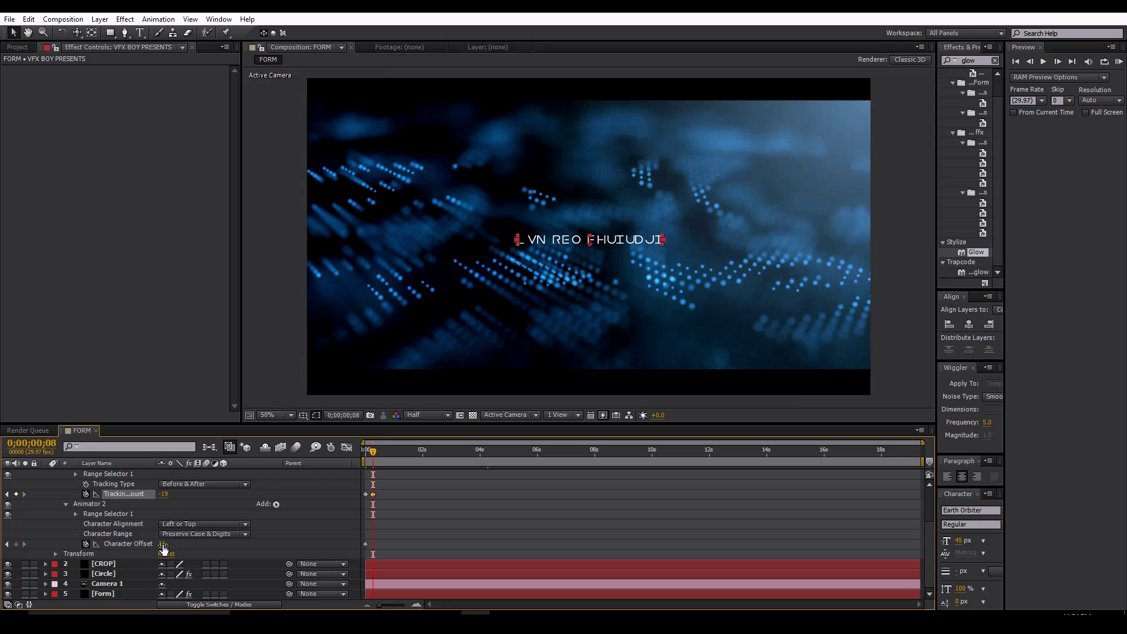
pyautogui.moveTo(164, 548); pyautogui.dragTo(170, 542)
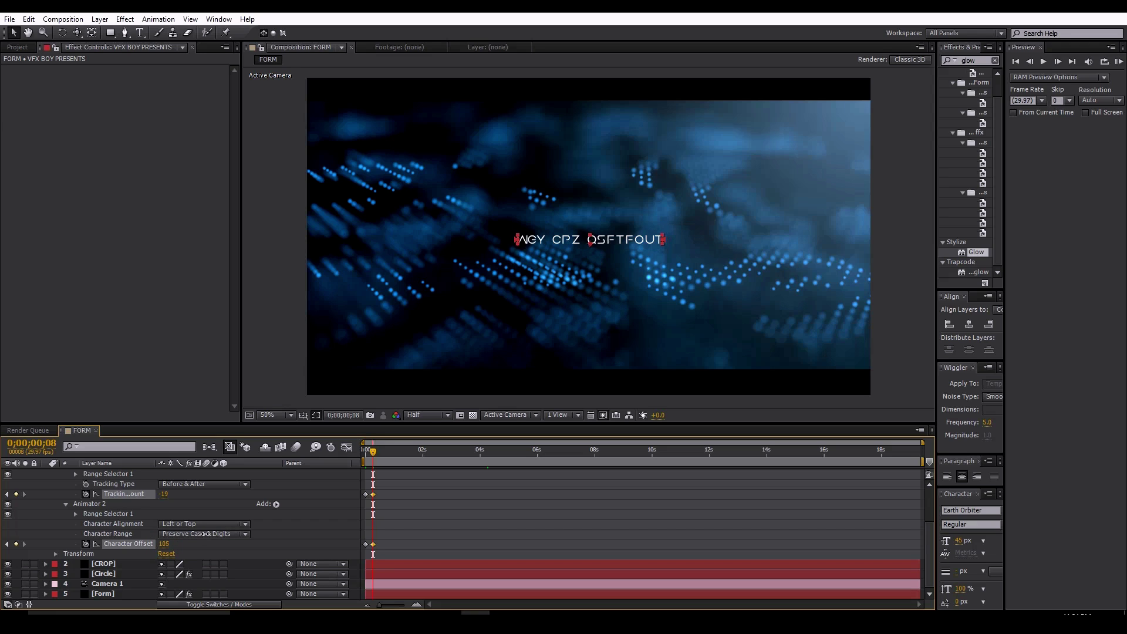
pyautogui.click(365, 452)
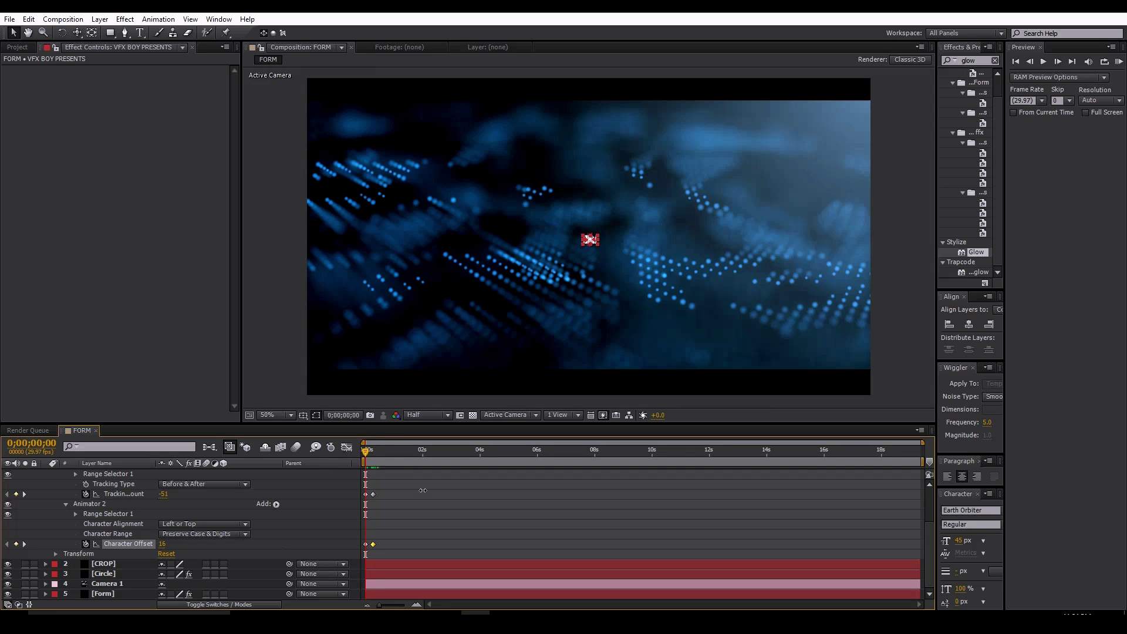
pyautogui.press('space')
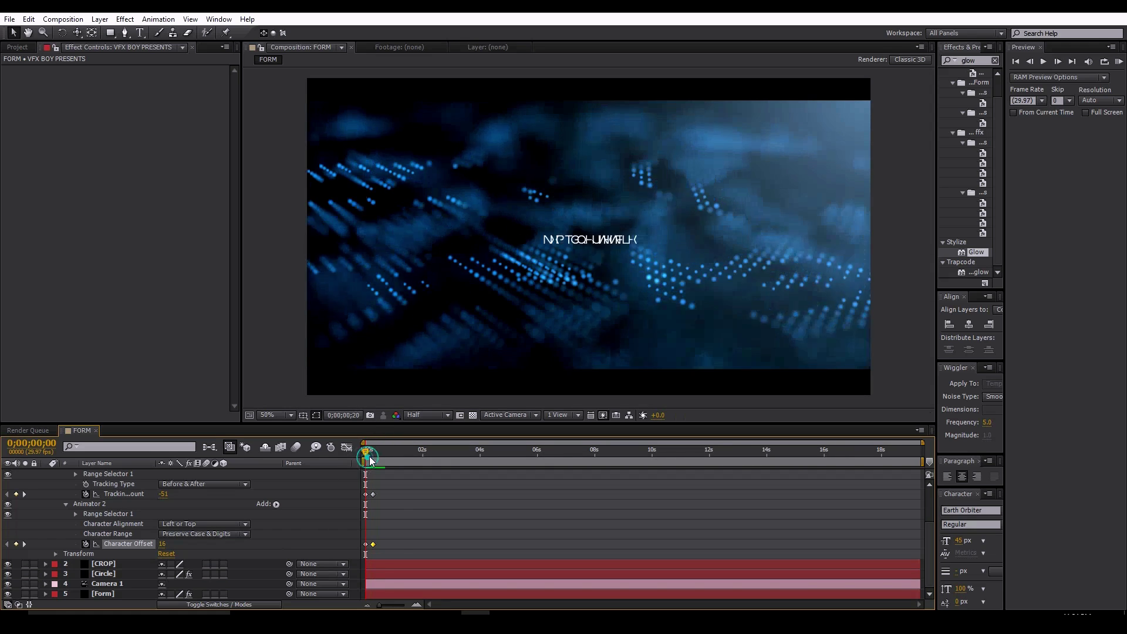
pyautogui.moveTo(370, 458); pyautogui.dragTo(423, 458)
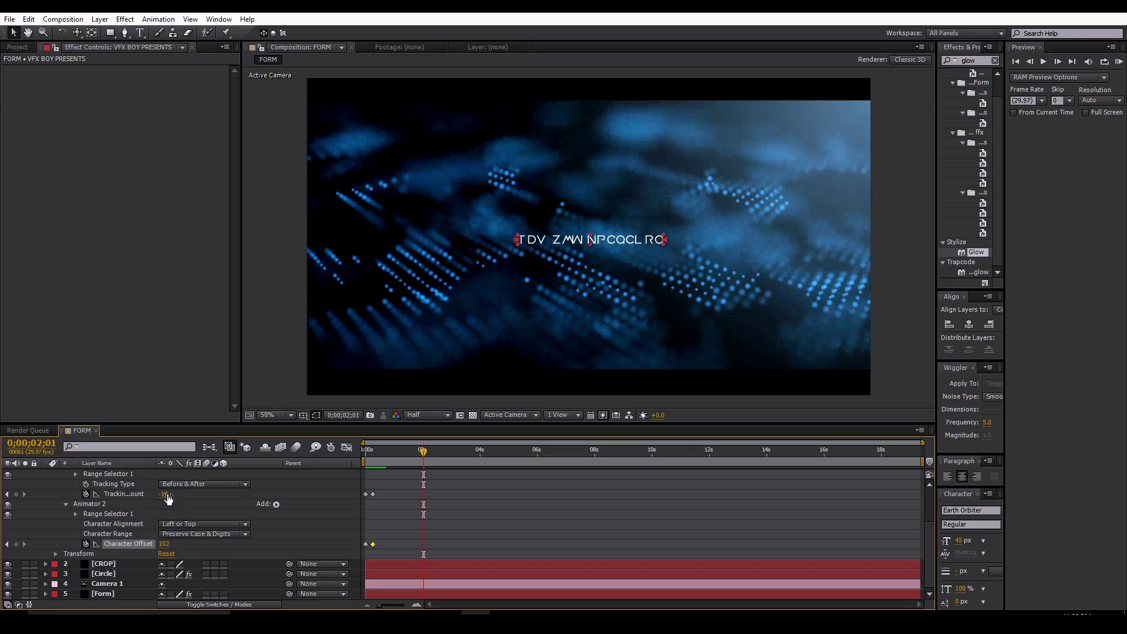
# Step: Keyframe spread-out Tracking and Character Offset 0, then shift the last offset keyframe earlier
pyautogui.moveTo(165, 494); pyautogui.dragTo(183, 494)
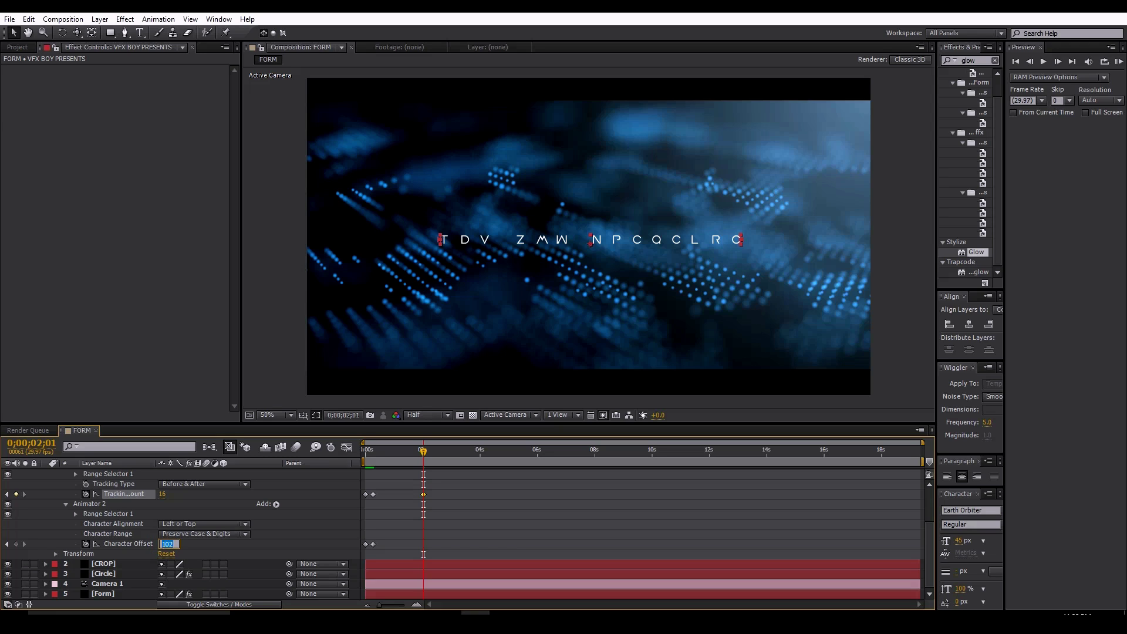
pyautogui.write('0')
pyautogui.press('Return')
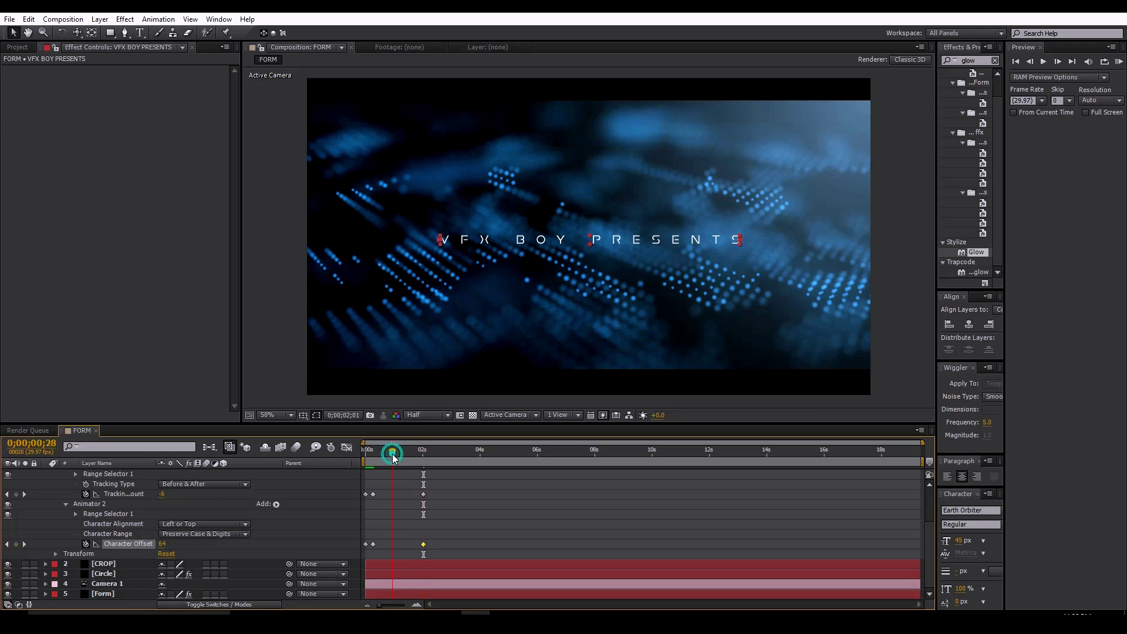
pyautogui.click(393, 454)
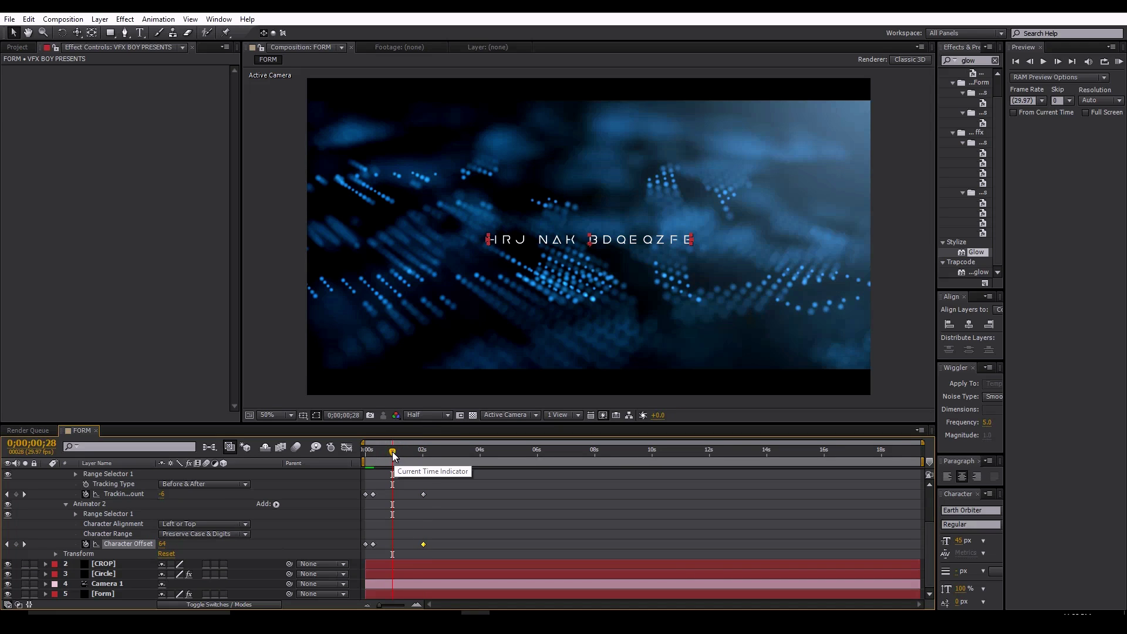
pyautogui.moveTo(393, 453); pyautogui.dragTo(374, 454)
pyautogui.moveTo(423, 544); pyautogui.dragTo(384, 545)
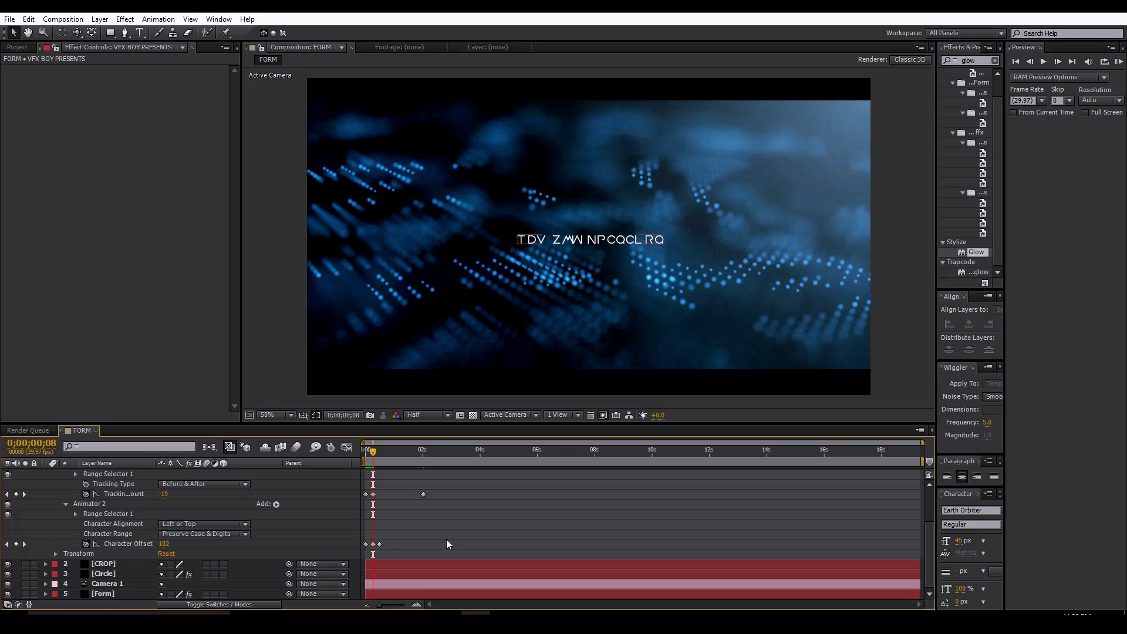
# Step: Preview the title, drag the later Tracking Amount keyframe further right, and preview again
pyautogui.press('space')
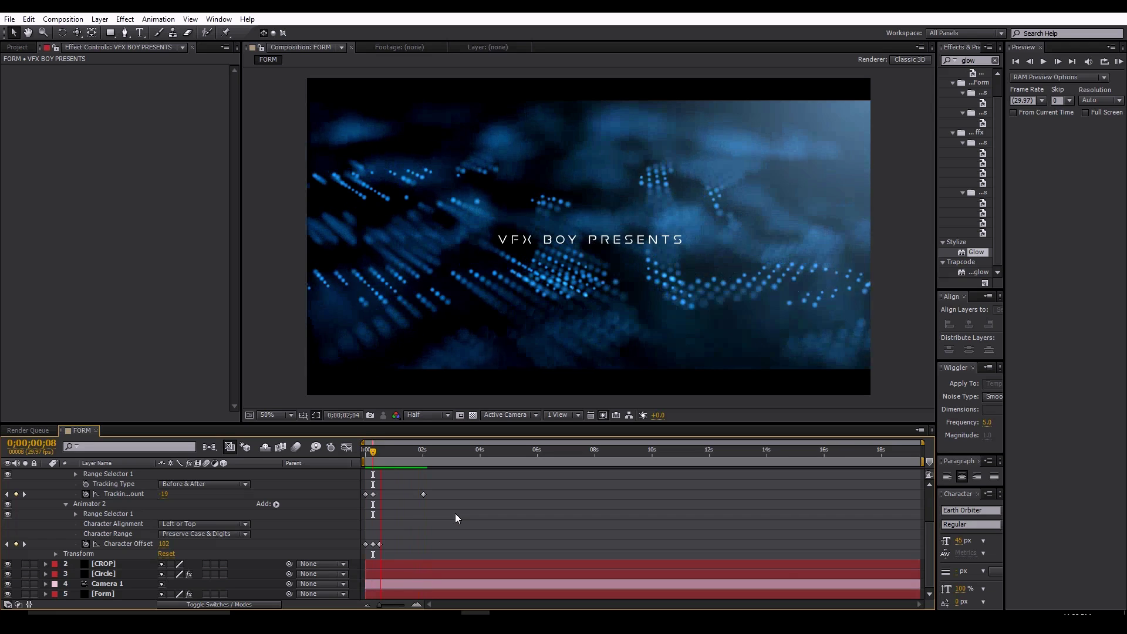
pyautogui.press('space')
pyautogui.moveTo(423, 495); pyautogui.dragTo(453, 494)
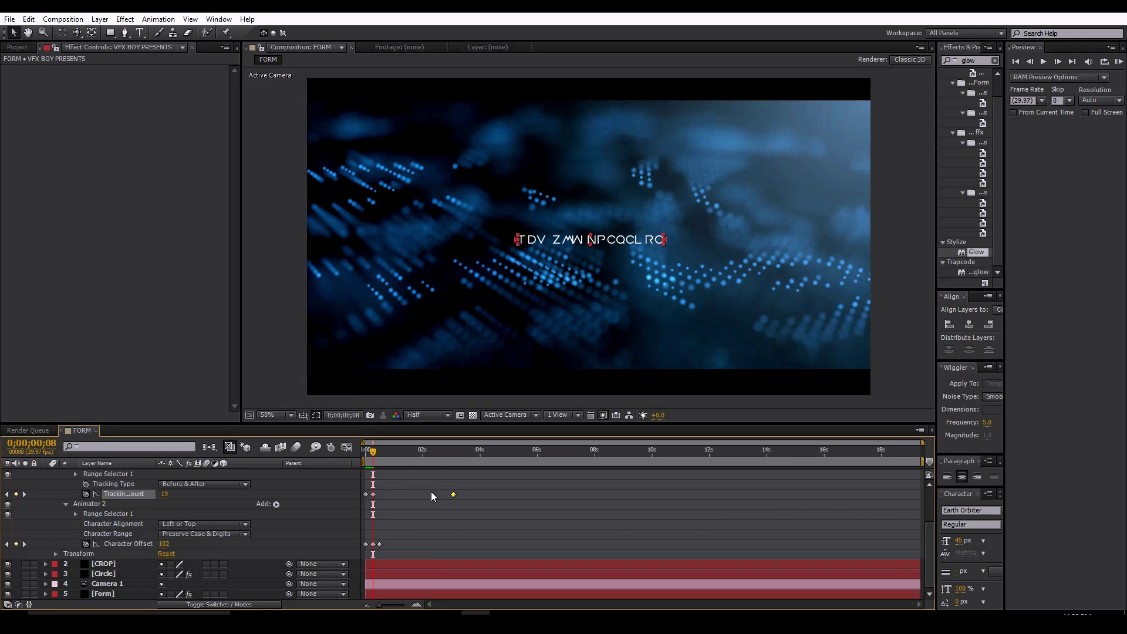
pyautogui.press('space')
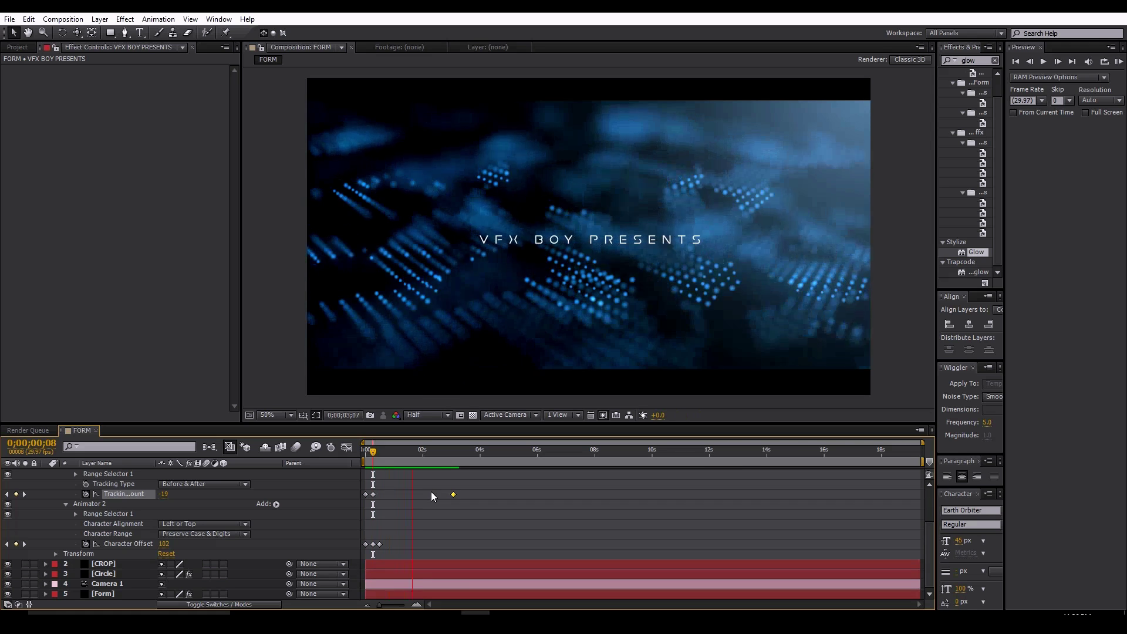
pyautogui.press('space')
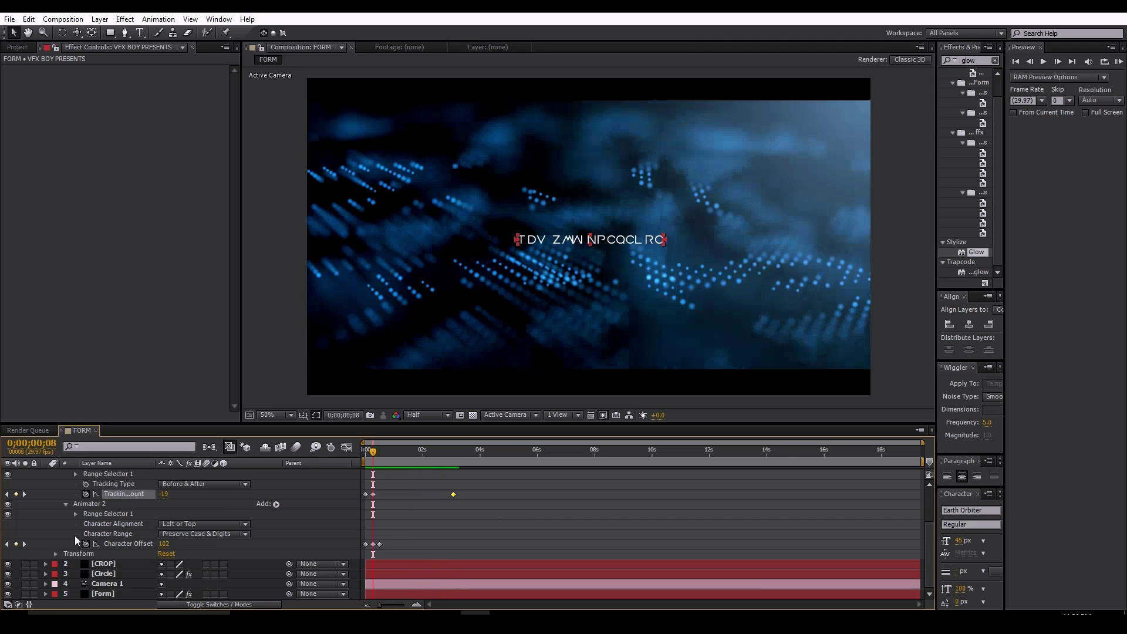
pyautogui.scroll(5, 75, 536)
# Step: End the work area at about 4 seconds and duplicate the VFX BOY PRESENTS title layer
pyautogui.click(45, 473)
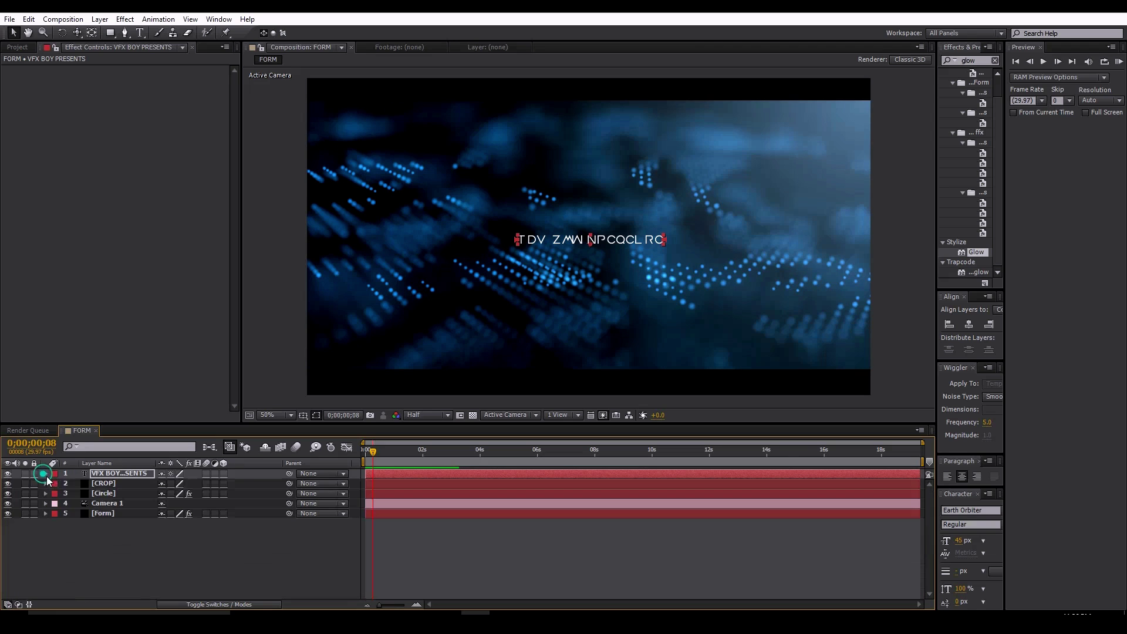
pyautogui.click(479, 451)
pyautogui.press('n')
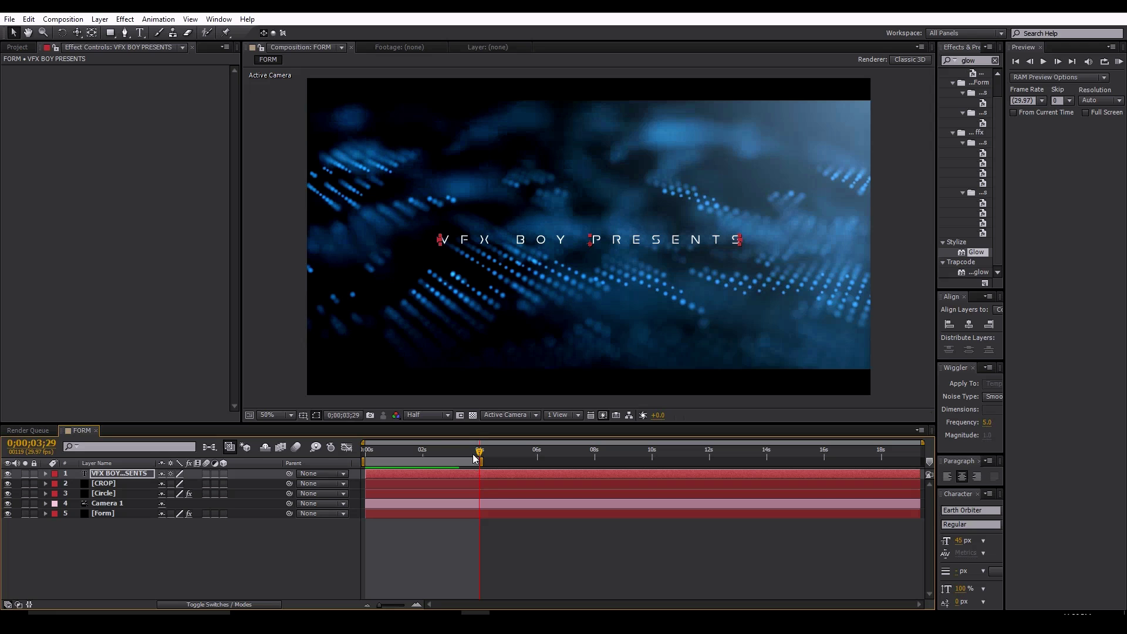
pyautogui.press('Home')
pyautogui.click(160, 558)
pyautogui.click(121, 473)
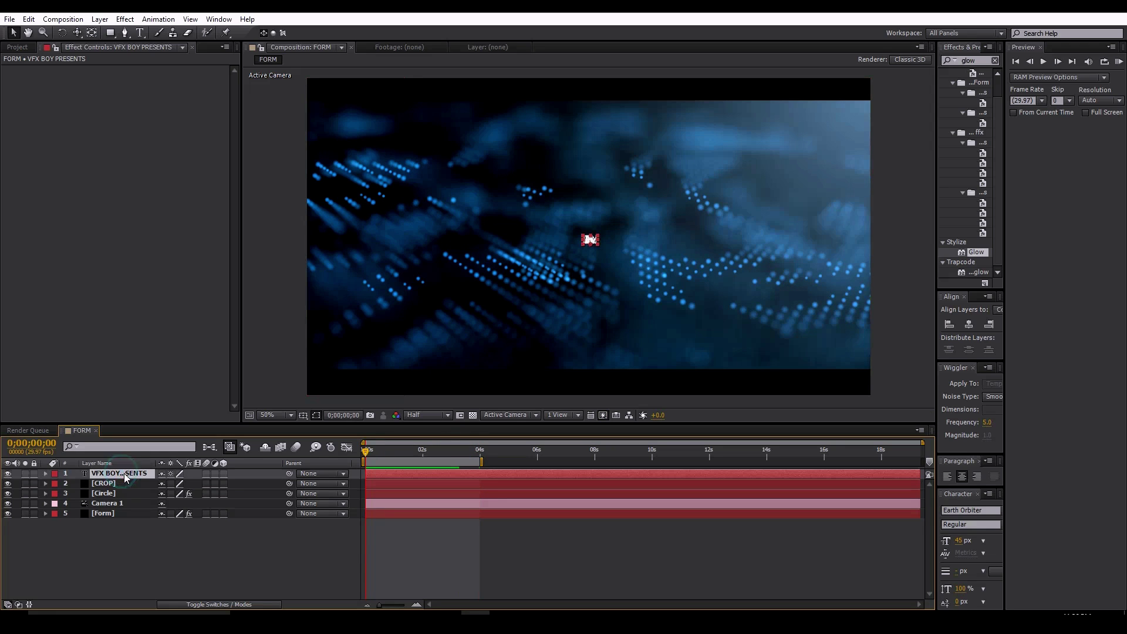
pyautogui.hotkey('ctrl', 'd')
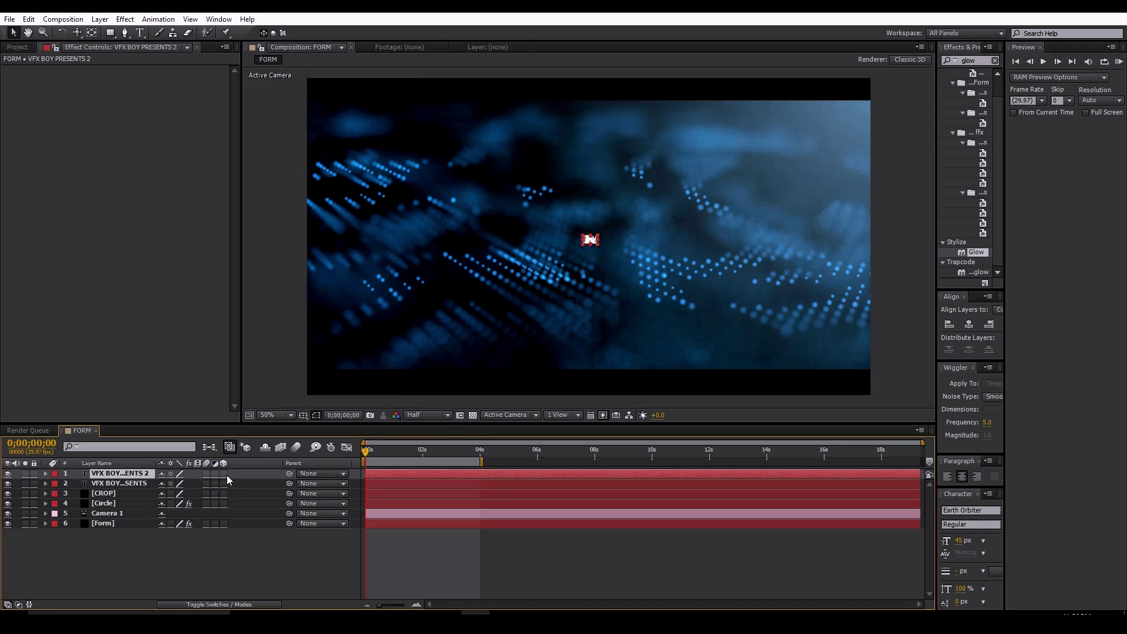
# Step: Make the duplicate 3D, tilt it 66° on X Rotation, and raise it in the frame
pyautogui.click(223, 474)
pyautogui.click(391, 452)
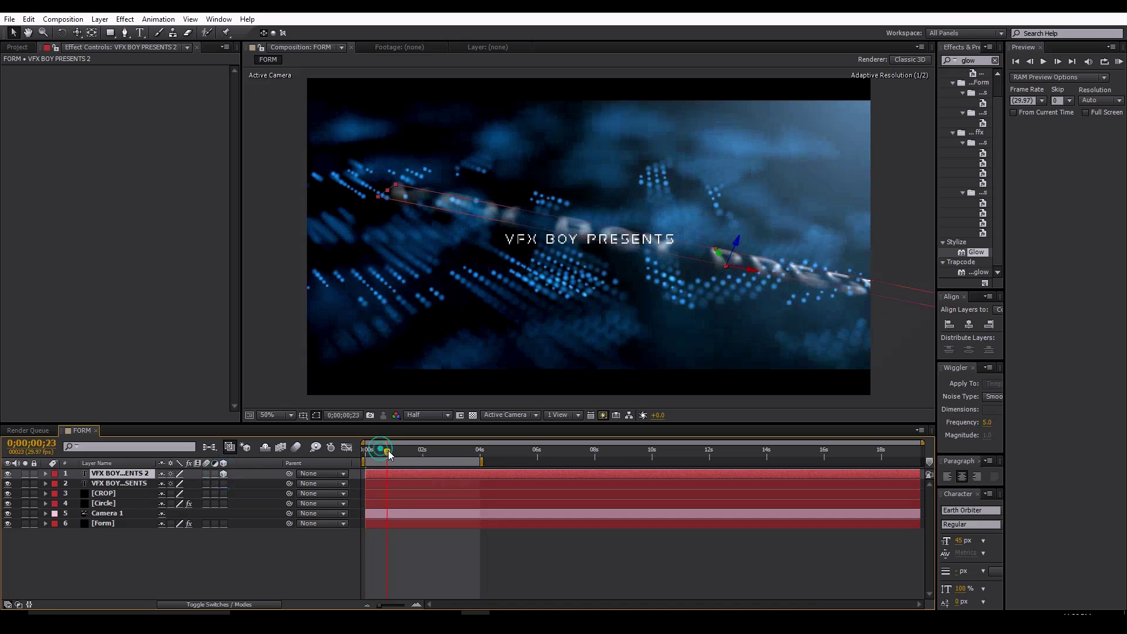
pyautogui.hotkey('alt', 'shift', 'r')
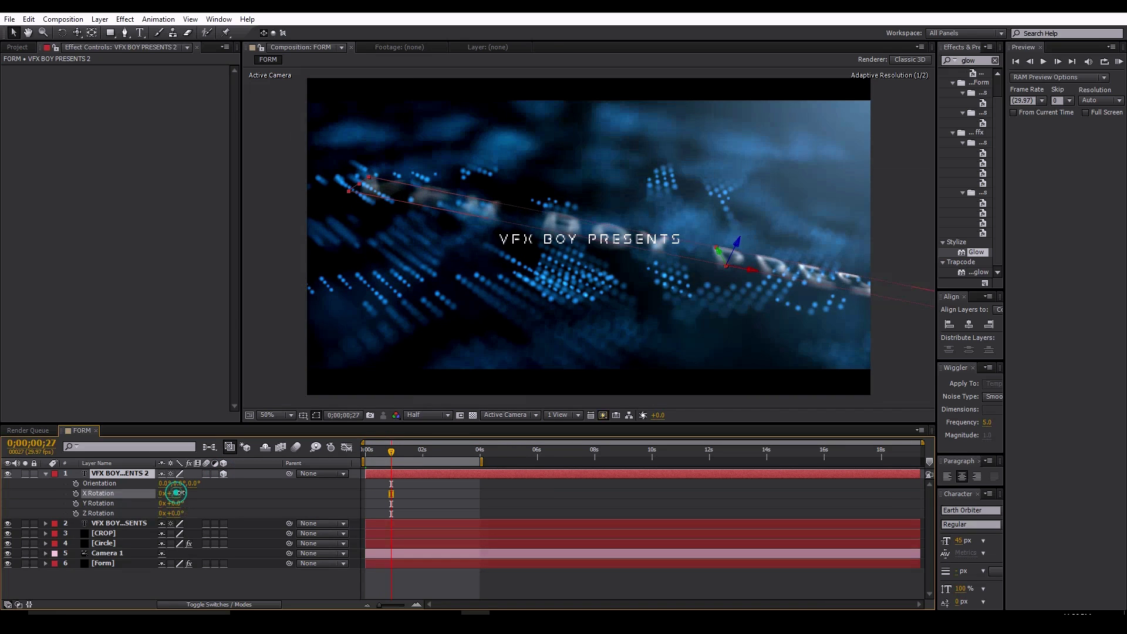
pyautogui.moveTo(177, 493)
pyautogui.mouseDown()
pyautogui.moveTo(202, 490)
pyautogui.moveTo(183, 487)
pyautogui.mouseUp()
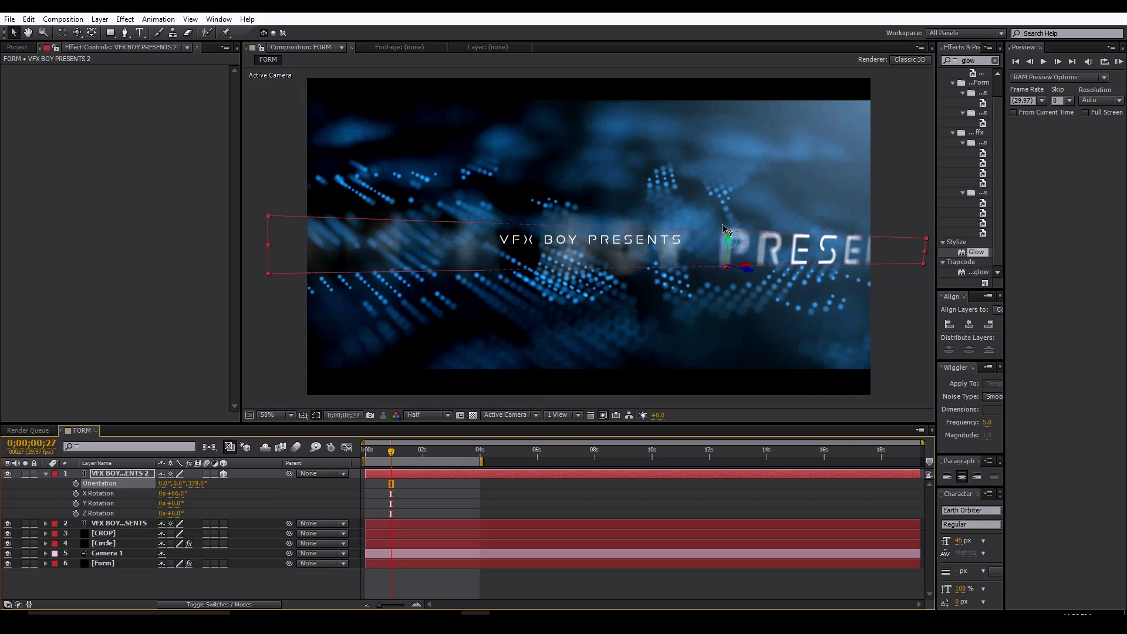
pyautogui.moveTo(724, 229); pyautogui.dragTo(727, 179)
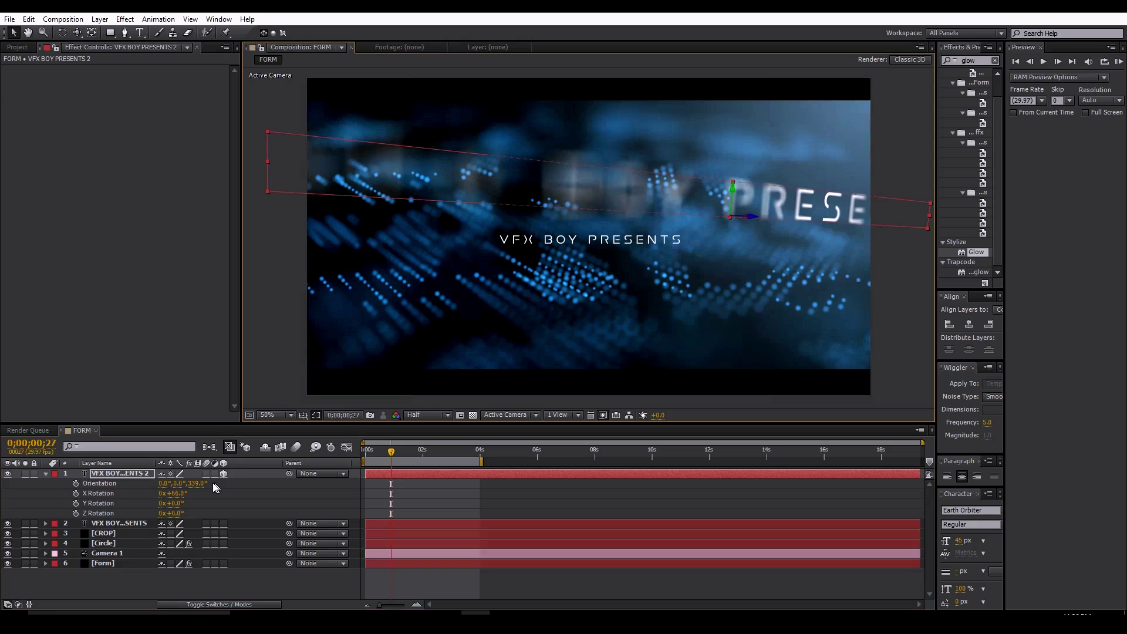
# Step: Set the duplicate's Y orientation to 4° and Y Rotation to 16°, and place it beneath CROP
pyautogui.moveTo(180, 489); pyautogui.dragTo(177, 489)
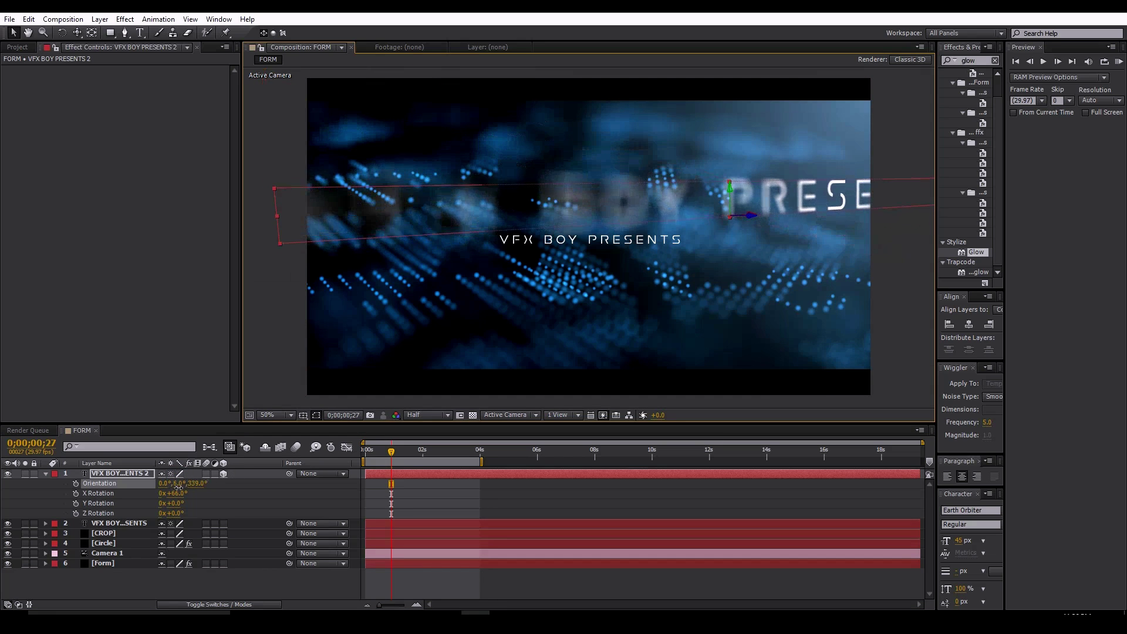
pyautogui.moveTo(174, 505); pyautogui.dragTo(179, 505)
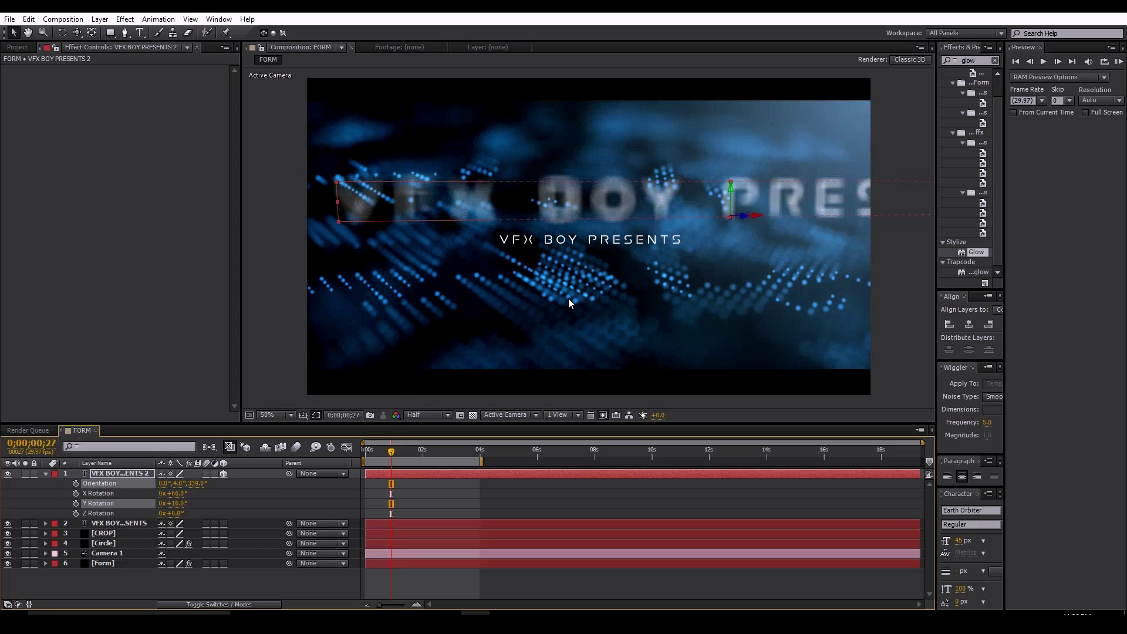
pyautogui.moveTo(731, 212)
pyautogui.mouseDown()
pyautogui.moveTo(699, 227)
pyautogui.moveTo(612, 169)
pyautogui.mouseUp()
pyautogui.click(46, 474)
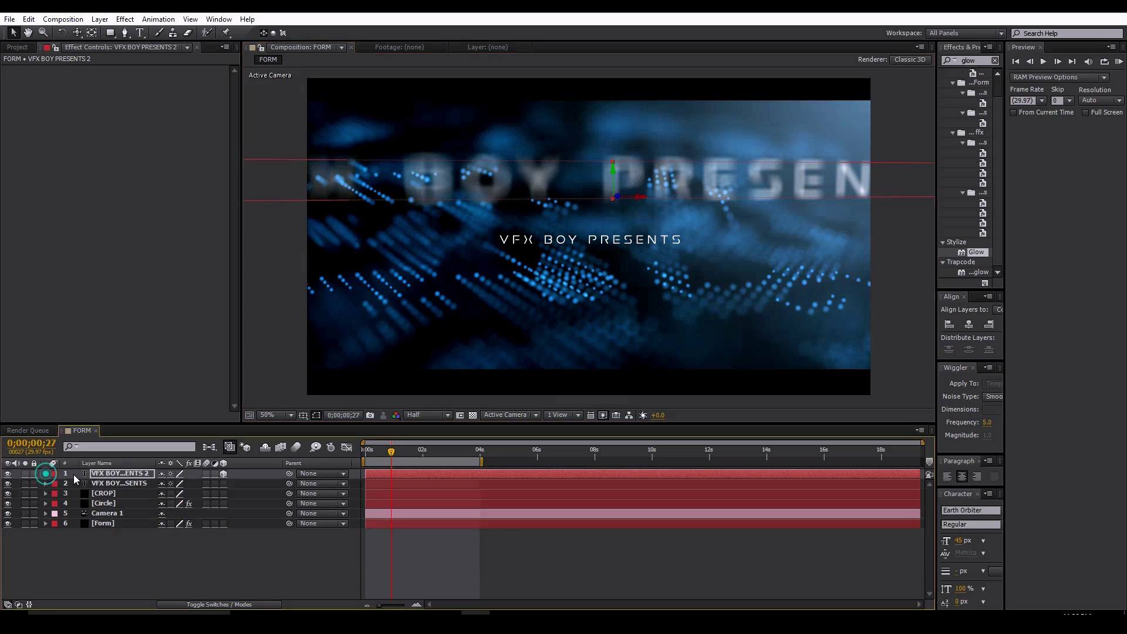
pyautogui.moveTo(110, 477); pyautogui.dragTo(116, 500)
pyautogui.click(114, 474)
# Step: Move the original title below the 3D duplicate and RAM-preview the animation from the start
pyautogui.click(149, 566)
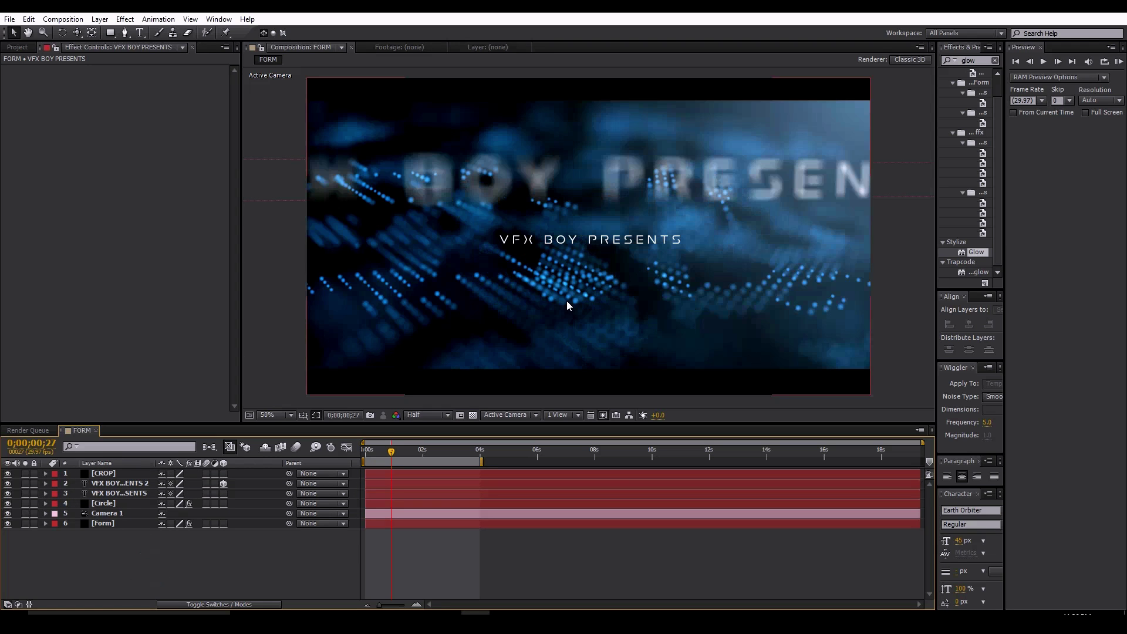
pyautogui.press('KP_0')
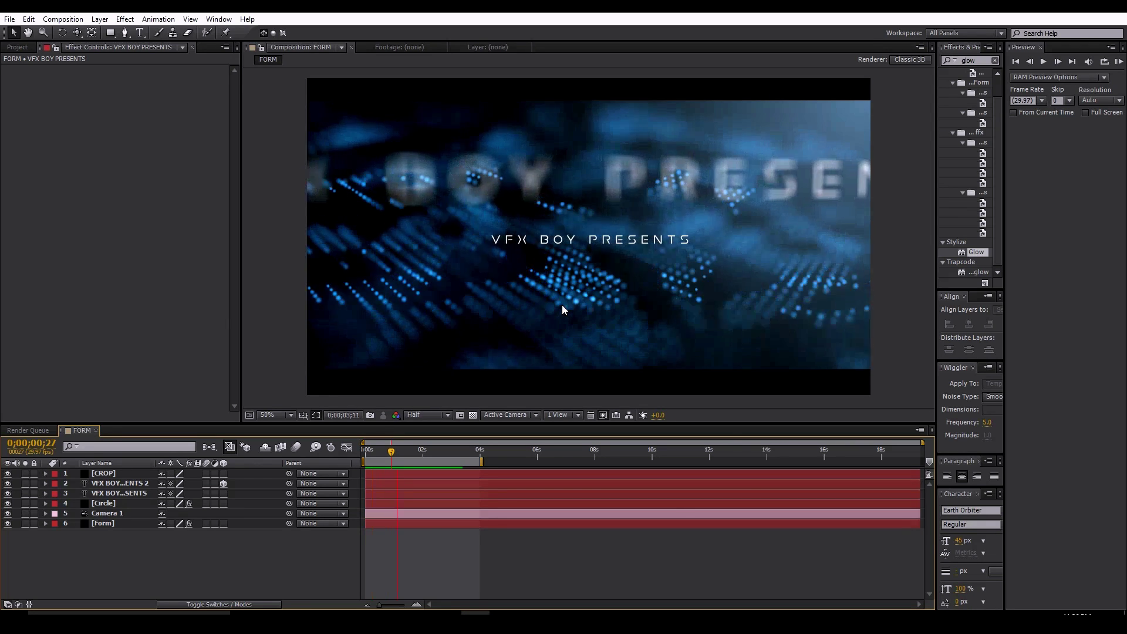
pyautogui.press('space')
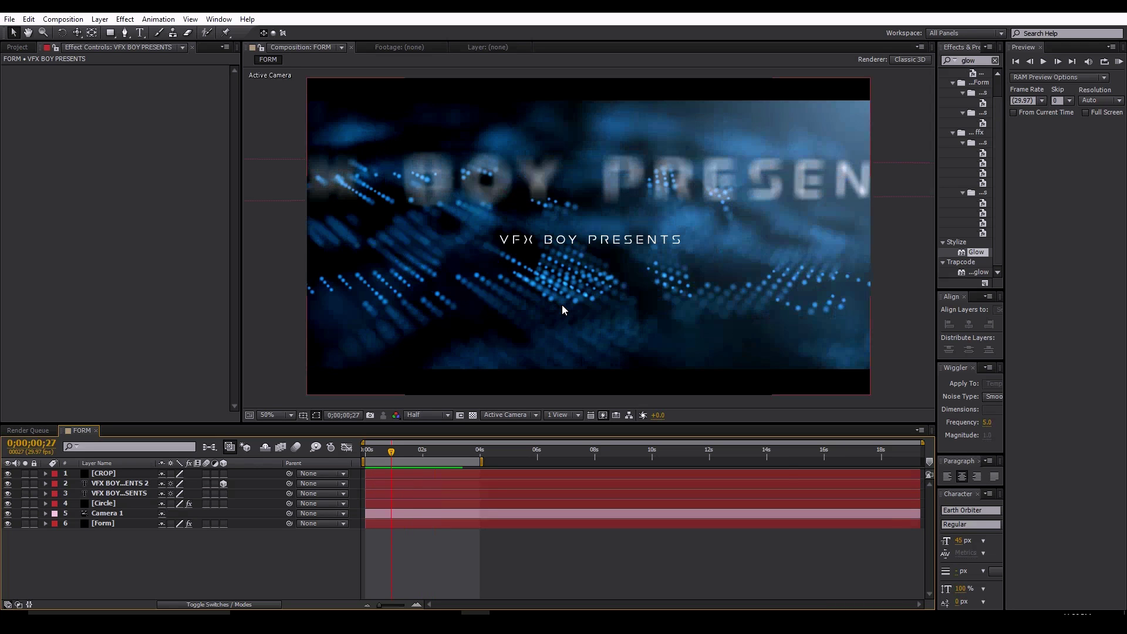
pyautogui.press('space')
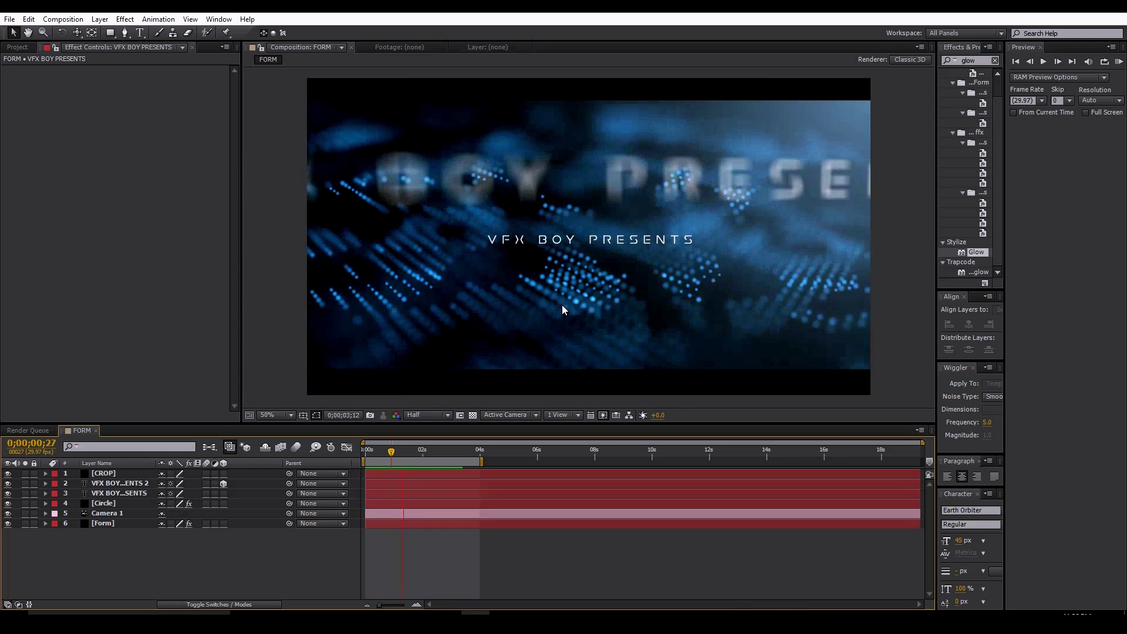
pyautogui.press('space')
pyautogui.press('space')
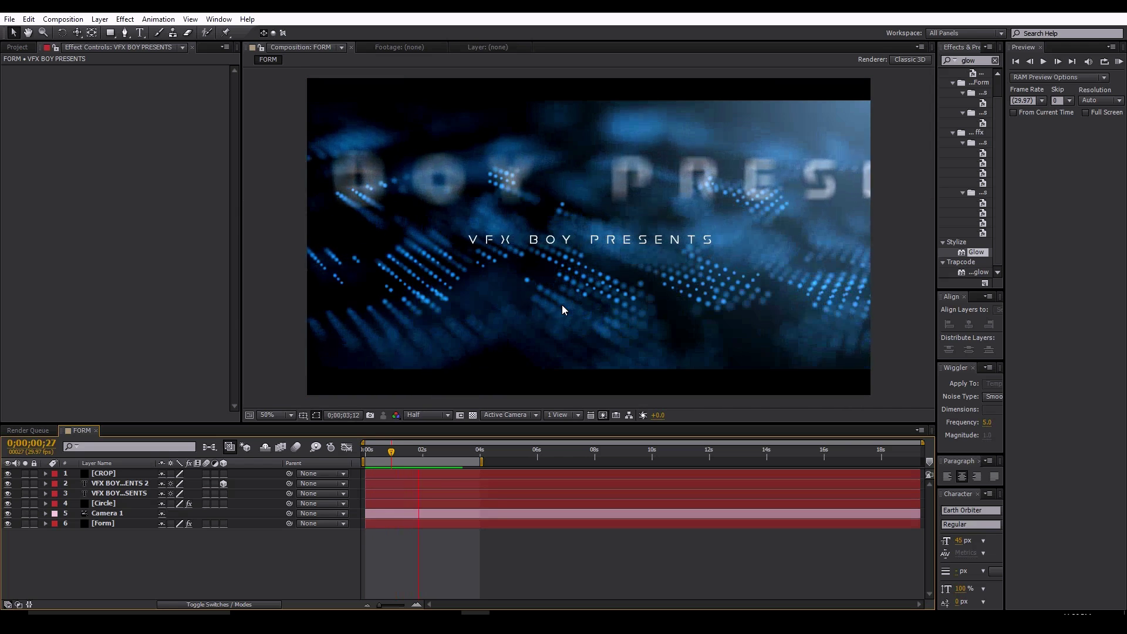
pyautogui.press('space')
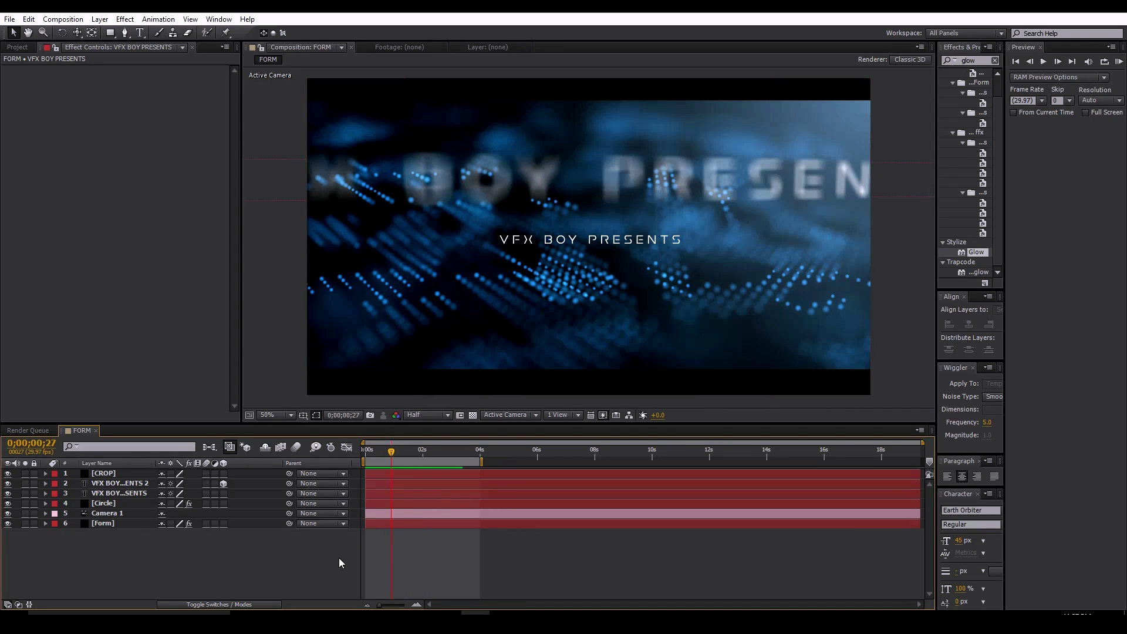
pyautogui.click(339, 562)
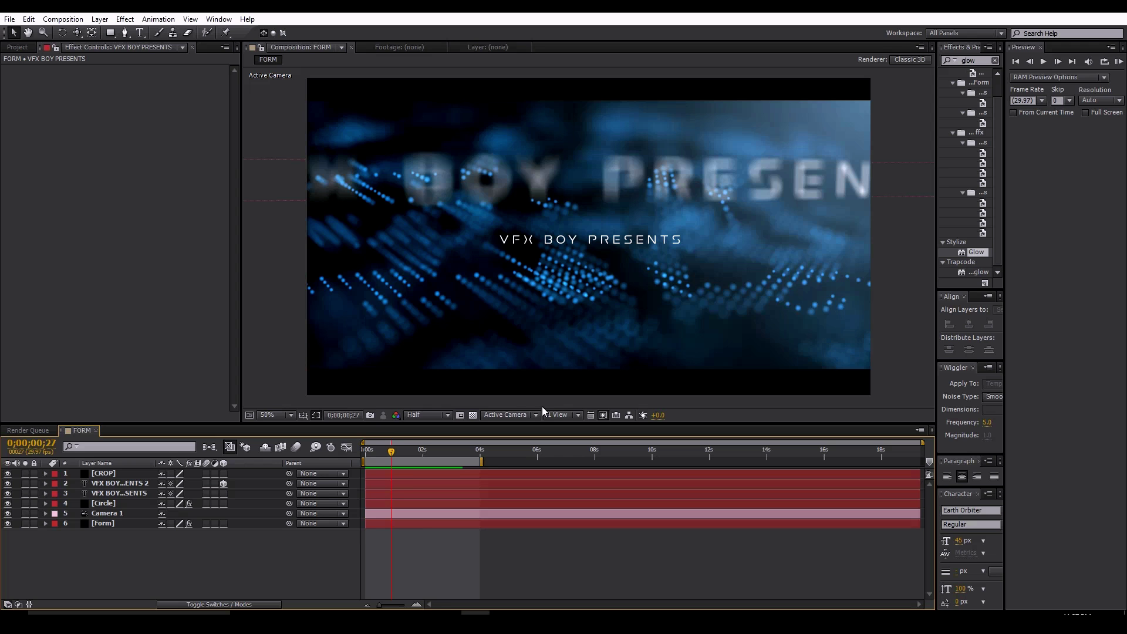